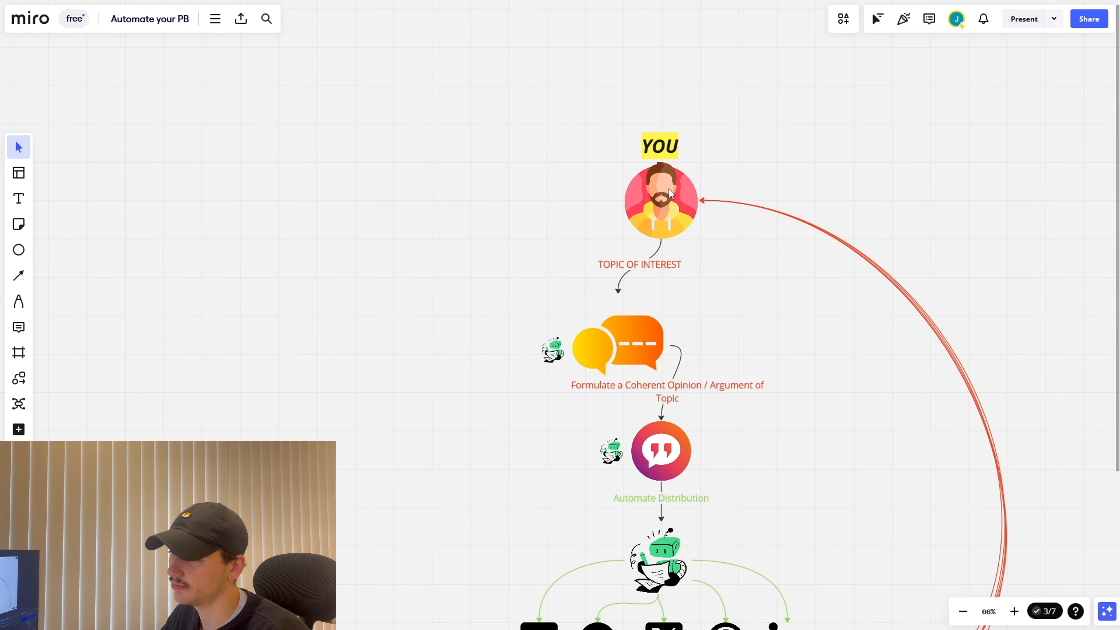
Examine the Miro workflow diagram from the topic of interest through opinion formulation to automated distribution and the audience feedback loop
{"action": "scroll", "coordinate": [779, 269], "scroll_direction": "down", "scroll_amount": 1}
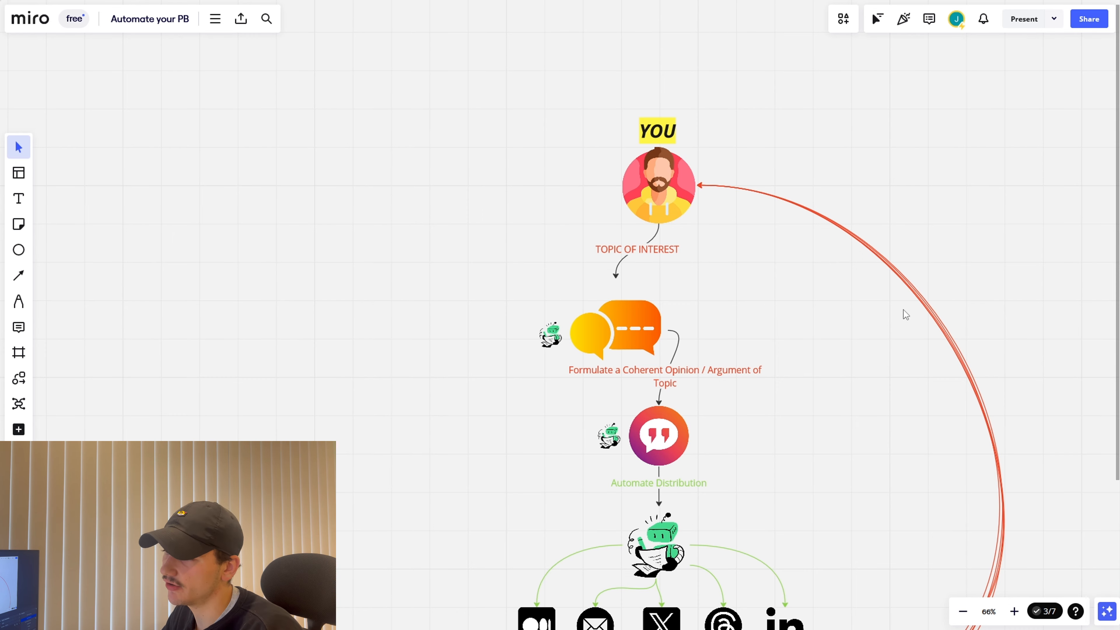
{"action": "scroll", "coordinate": [864, 375], "scroll_direction": "down", "scroll_amount": 3}
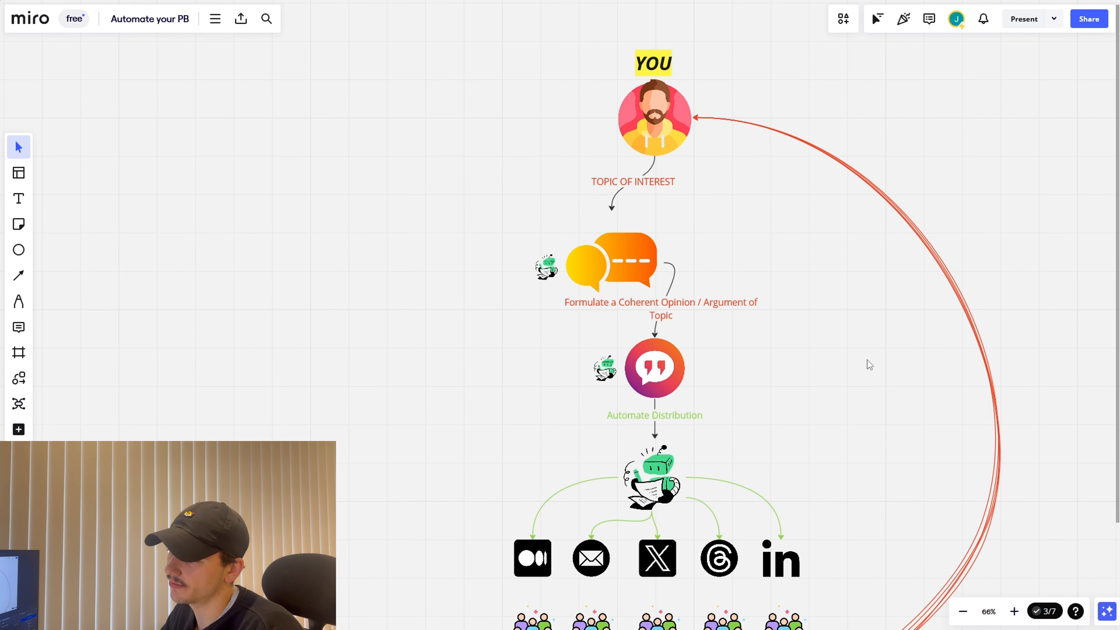
{"action": "scroll", "coordinate": [867, 360], "scroll_direction": "down", "scroll_amount": 8}
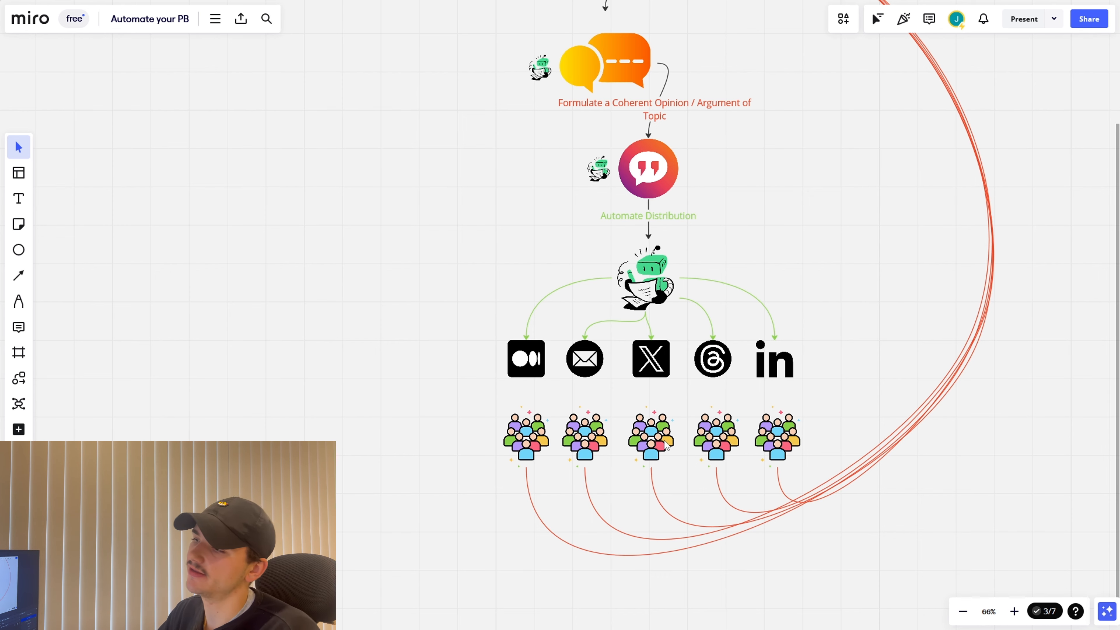
{"action": "scroll", "coordinate": [830, 467], "scroll_direction": "up", "scroll_amount": 3}
{"action": "scroll", "coordinate": [830, 467], "scroll_direction": "up", "scroll_amount": 1}
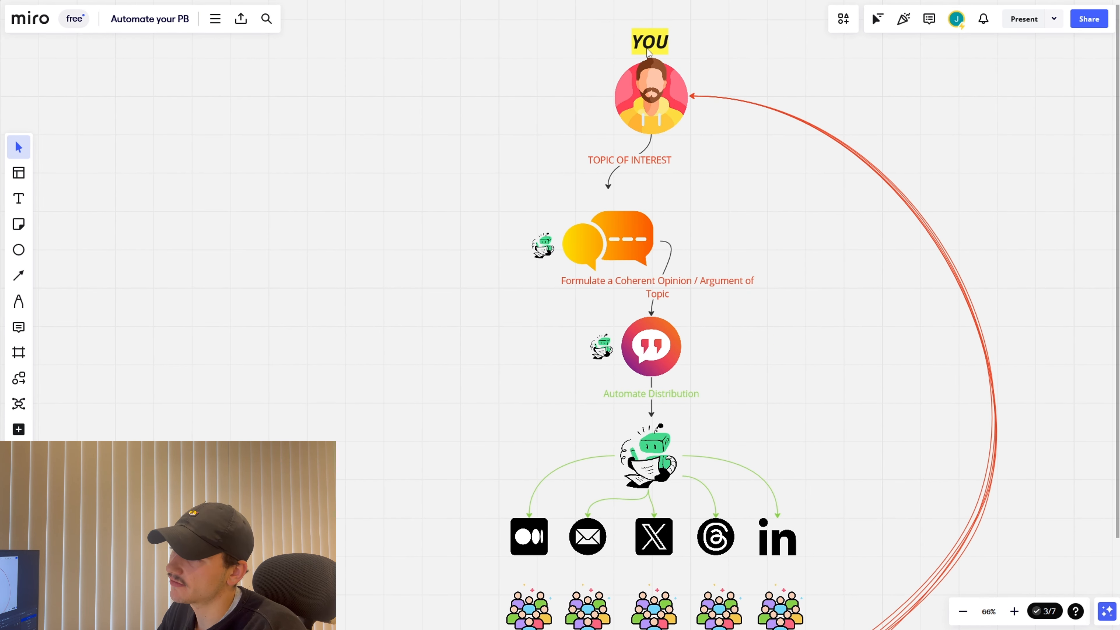
{"action": "scroll", "coordinate": [740, 172], "scroll_direction": "up", "scroll_amount": 2}
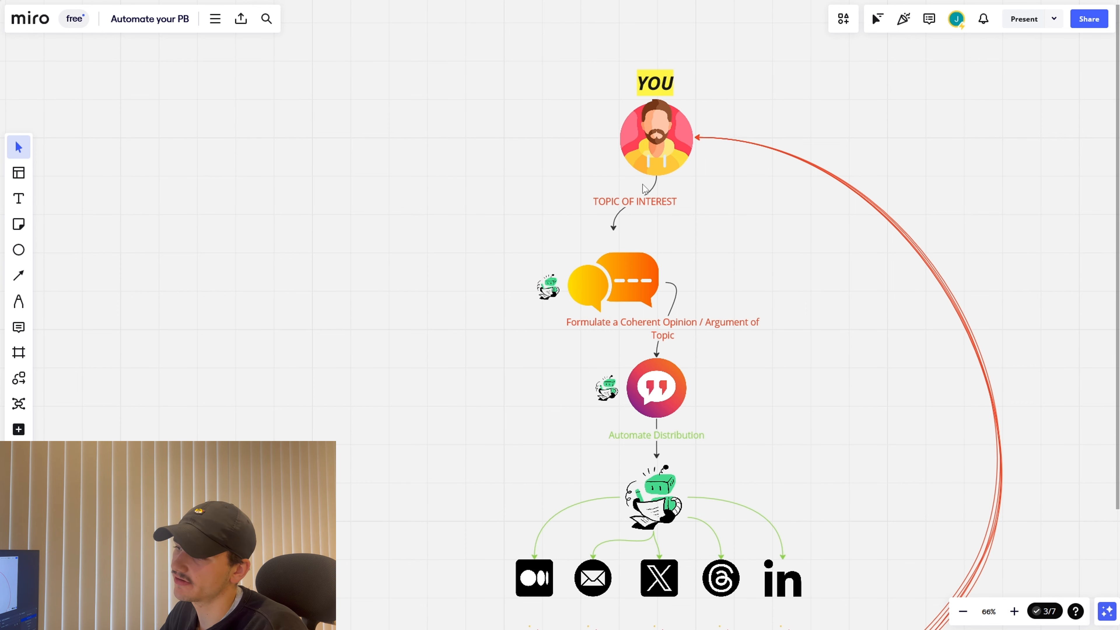
{"action": "scroll", "coordinate": [732, 336], "scroll_direction": "down", "scroll_amount": 2}
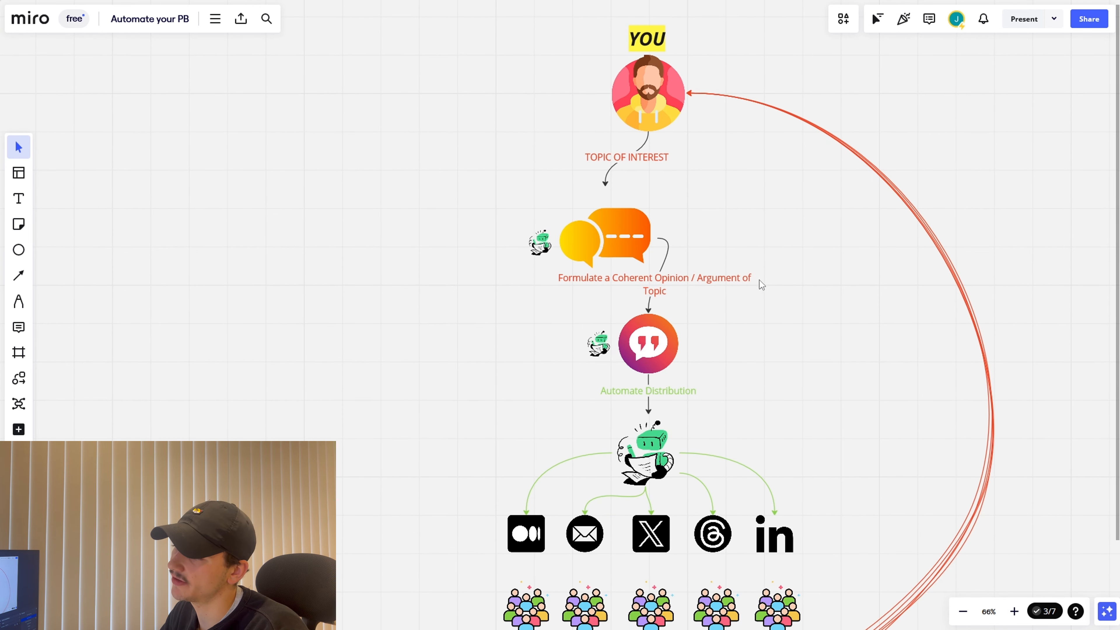
{"action": "scroll", "coordinate": [758, 324], "scroll_direction": "down", "scroll_amount": 1}
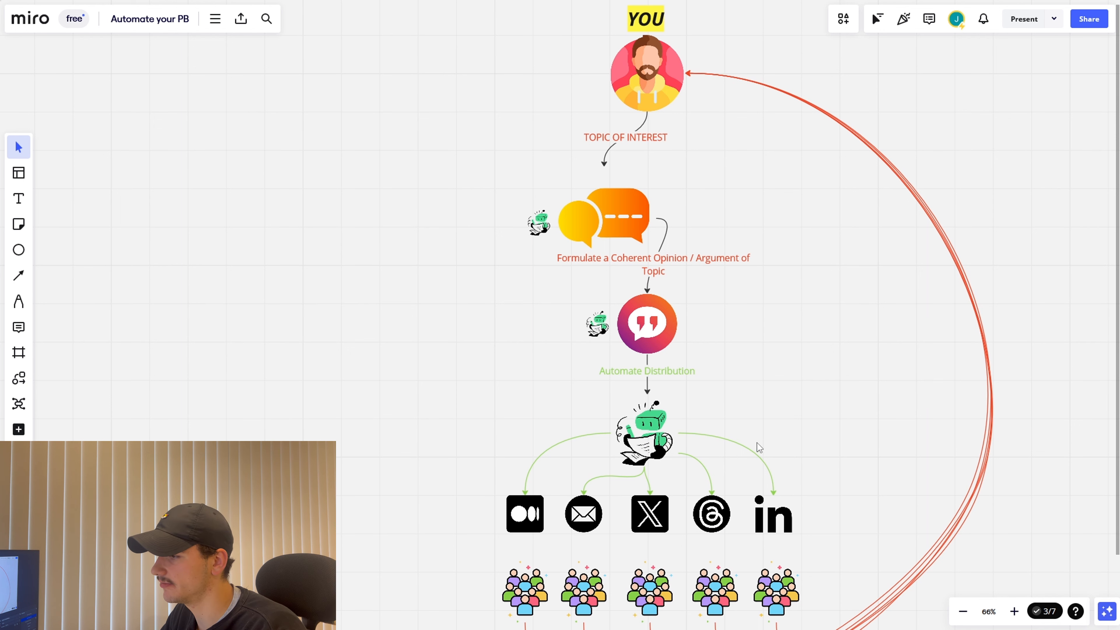
{"action": "scroll", "coordinate": [820, 366], "scroll_direction": "down", "scroll_amount": 1}
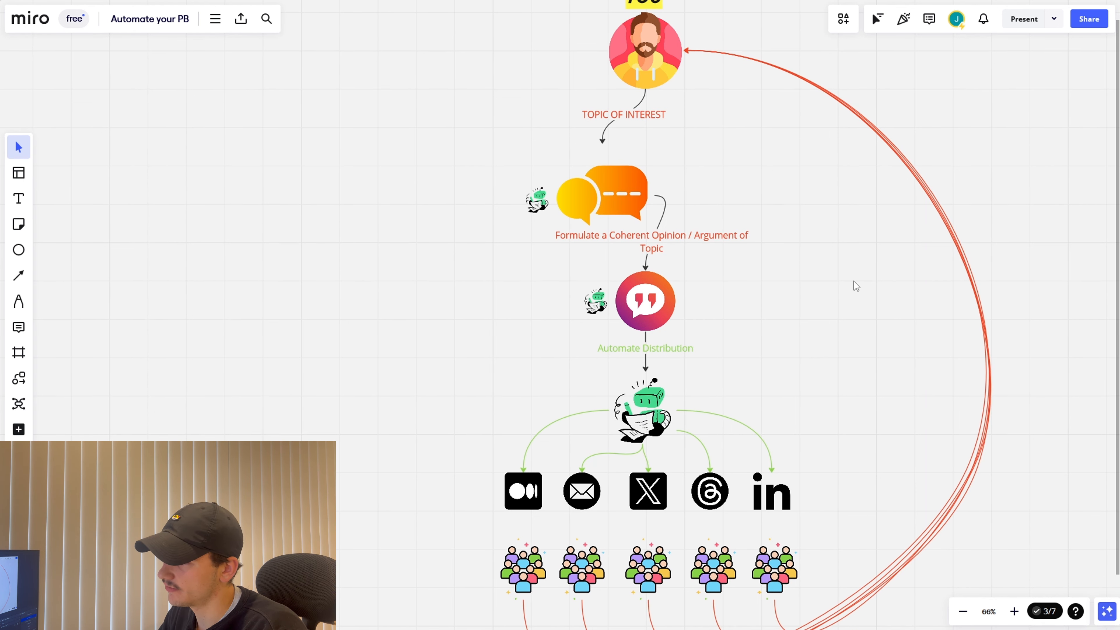
{"action": "scroll", "coordinate": [706, 194], "scroll_direction": "up", "scroll_amount": 4}
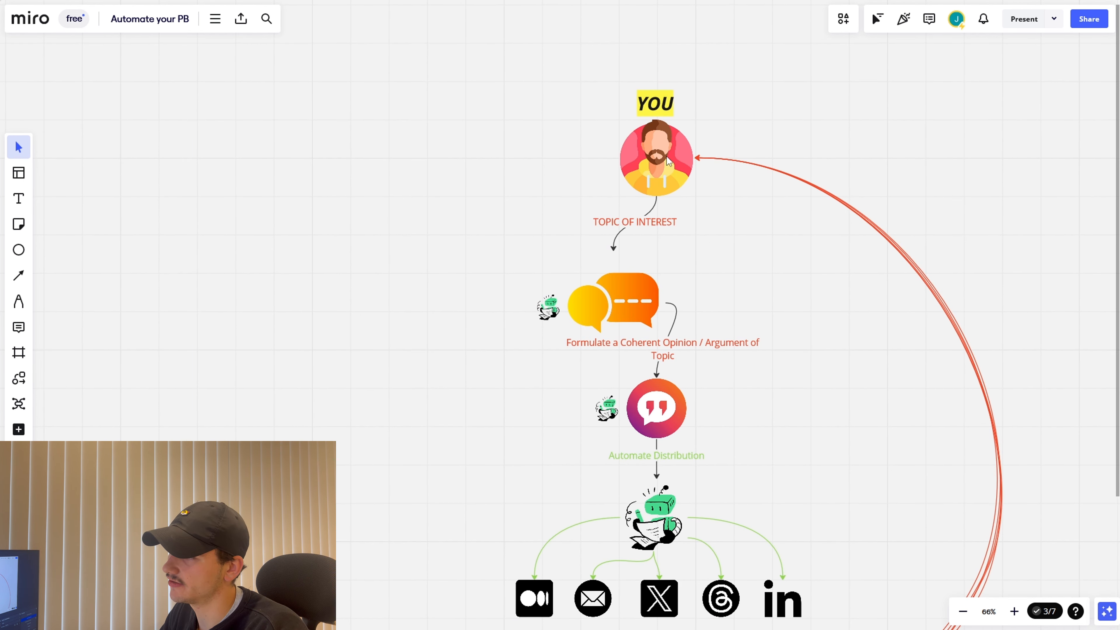
{"action": "left_click", "coordinate": [632, 141]}
{"action": "left_click_drag", "start_coordinate": [618, 118], "coordinate": [537, 92]}
{"action": "left_click", "coordinate": [825, 288]}
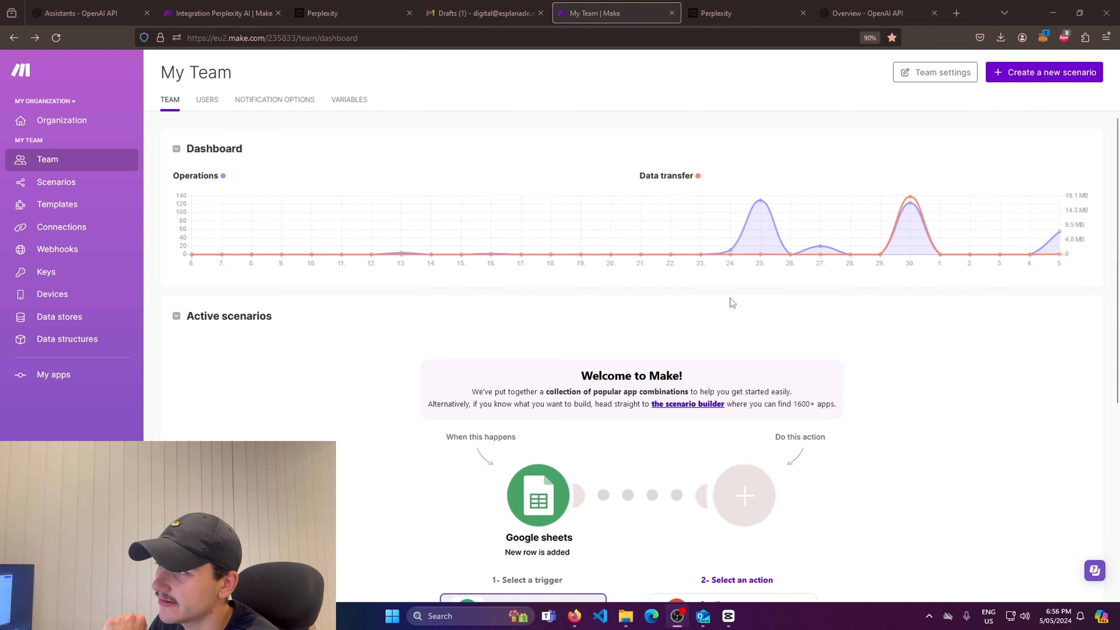
Look at the Perplexity home page and the OpenAI developer platform overview, and return to the Make team dashboard
{"action": "left_click", "coordinate": [788, 14]}
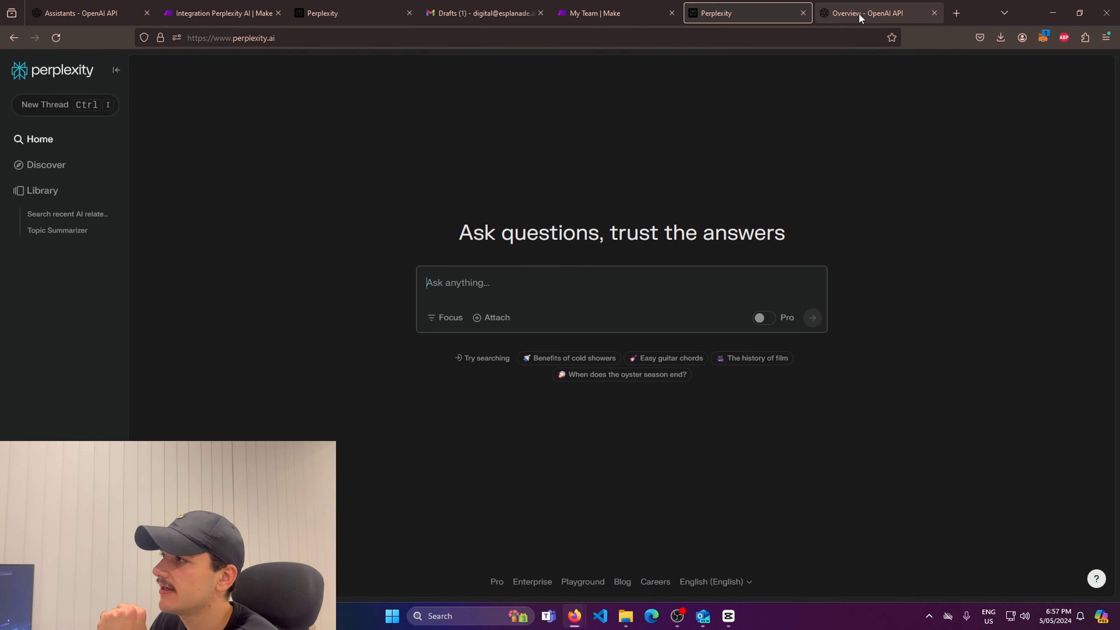
{"action": "left_click", "coordinate": [867, 13]}
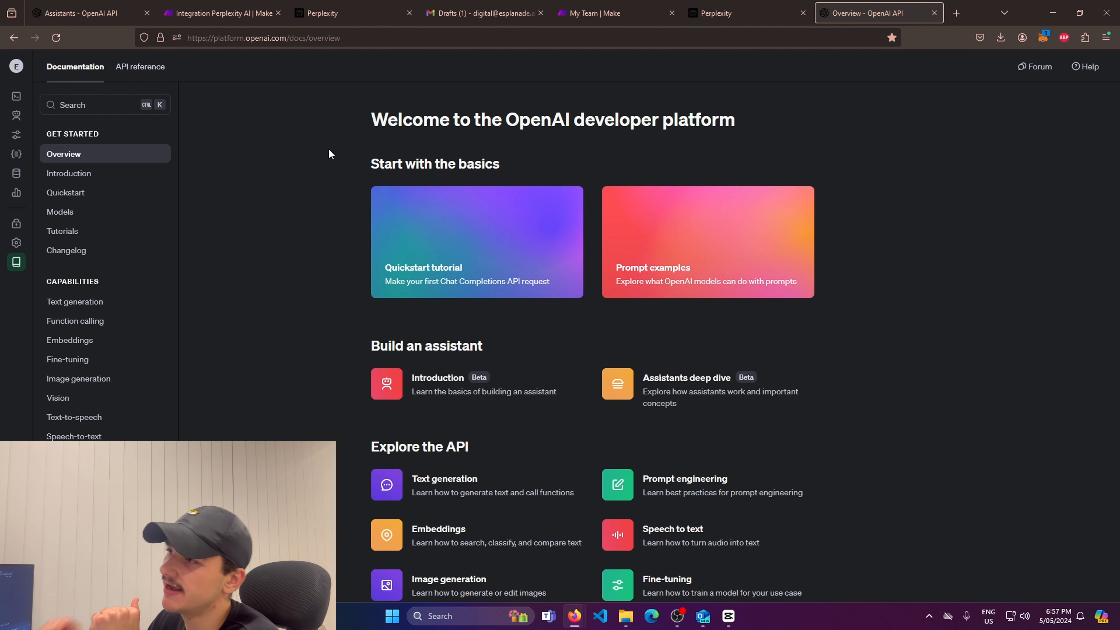
{"action": "left_click", "coordinate": [586, 15]}
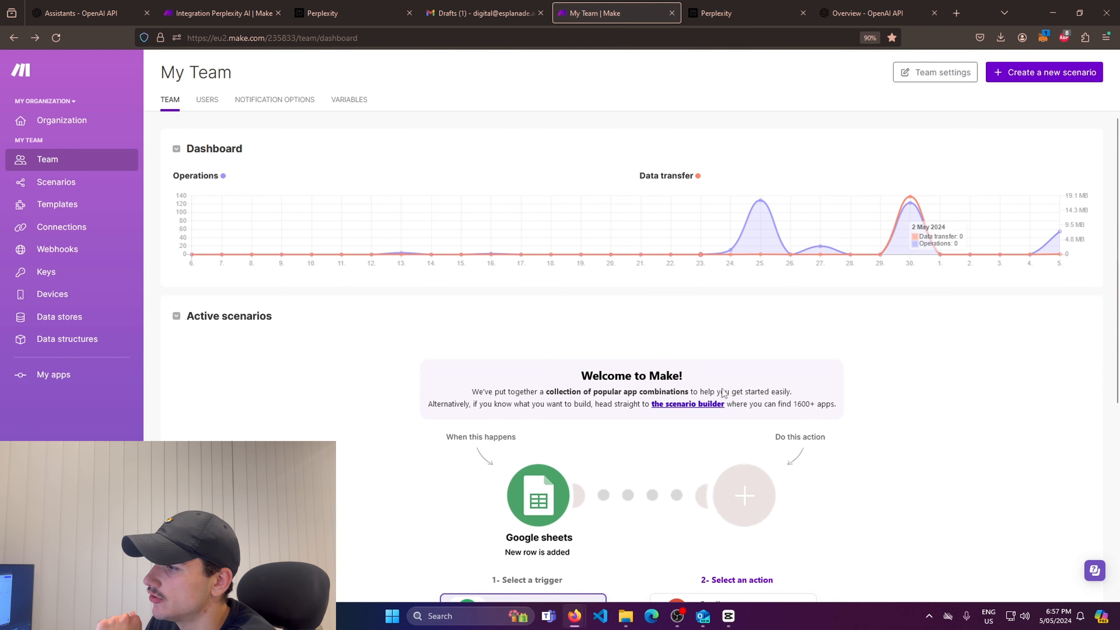
Create a new scenario and import the blueprint file blueprint(14).json into it
{"action": "left_click", "coordinate": [1032, 76]}
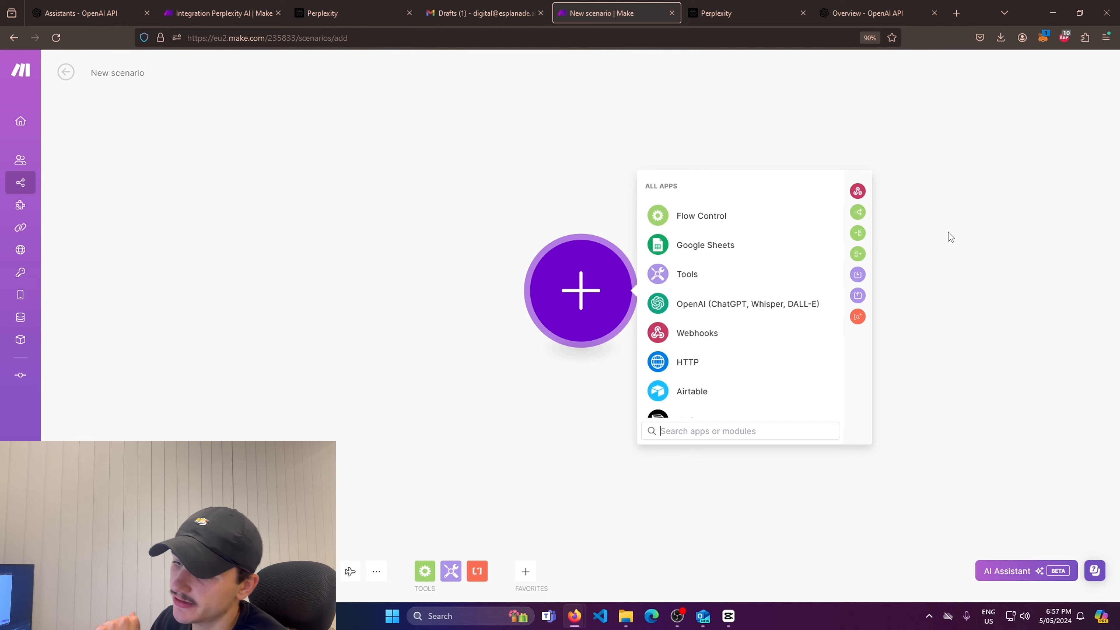
{"action": "left_click", "coordinate": [379, 576]}
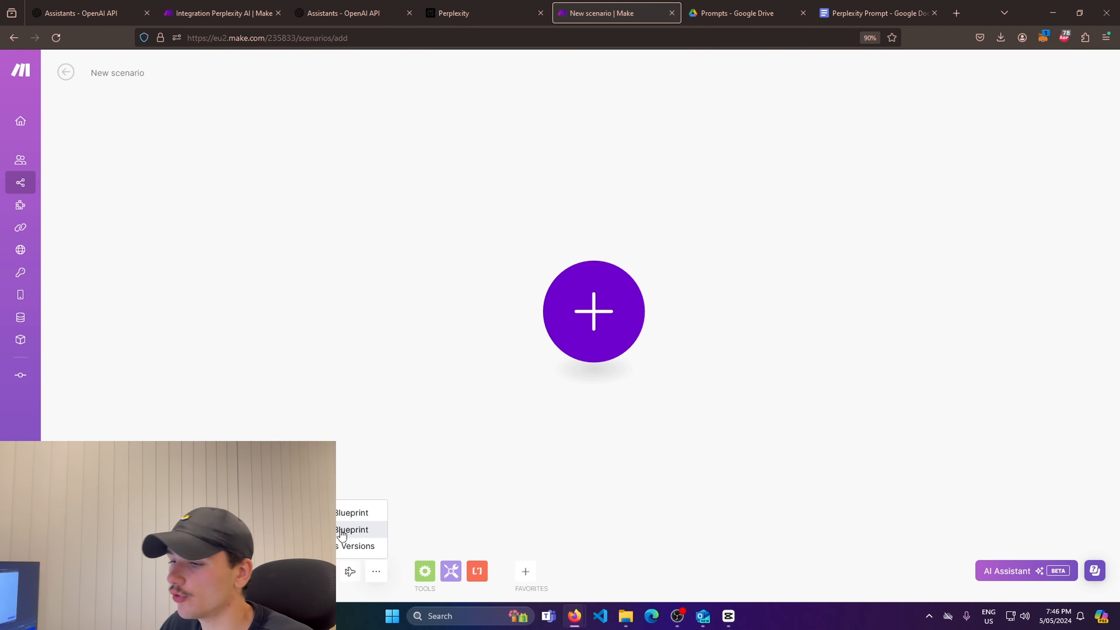
{"action": "left_click", "coordinate": [349, 529]}
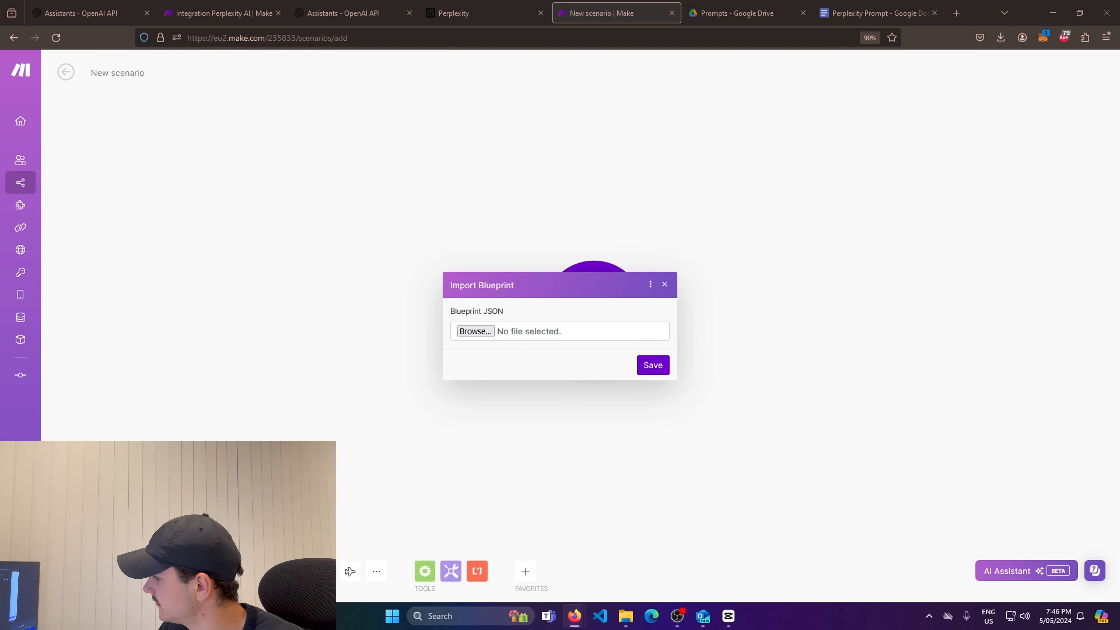
{"action": "left_click", "coordinate": [744, 450]}
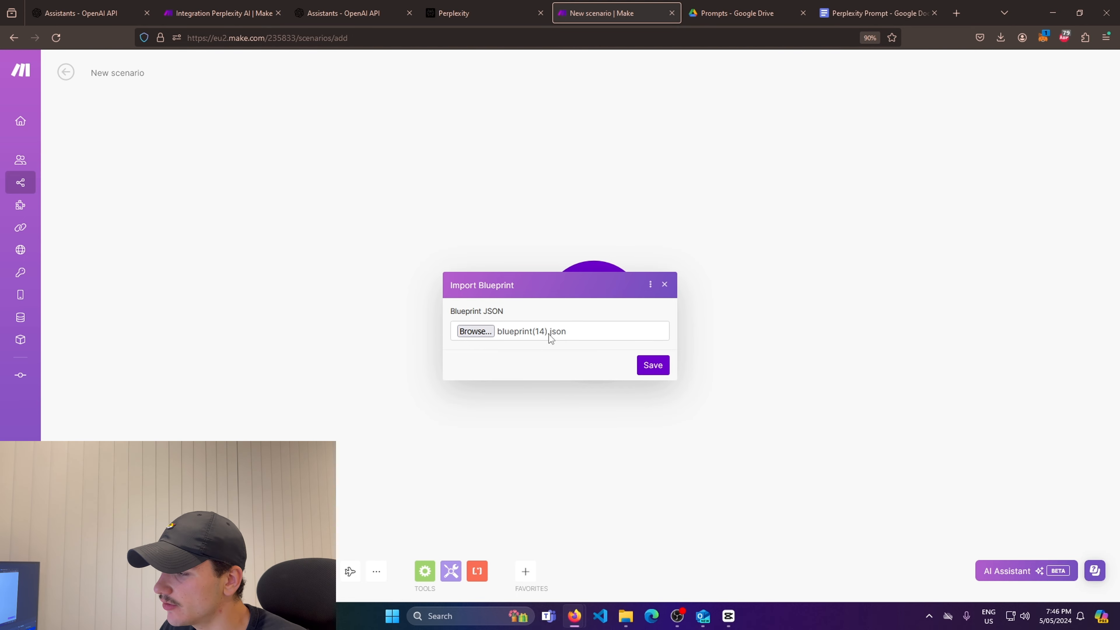
{"action": "left_click", "coordinate": [652, 369]}
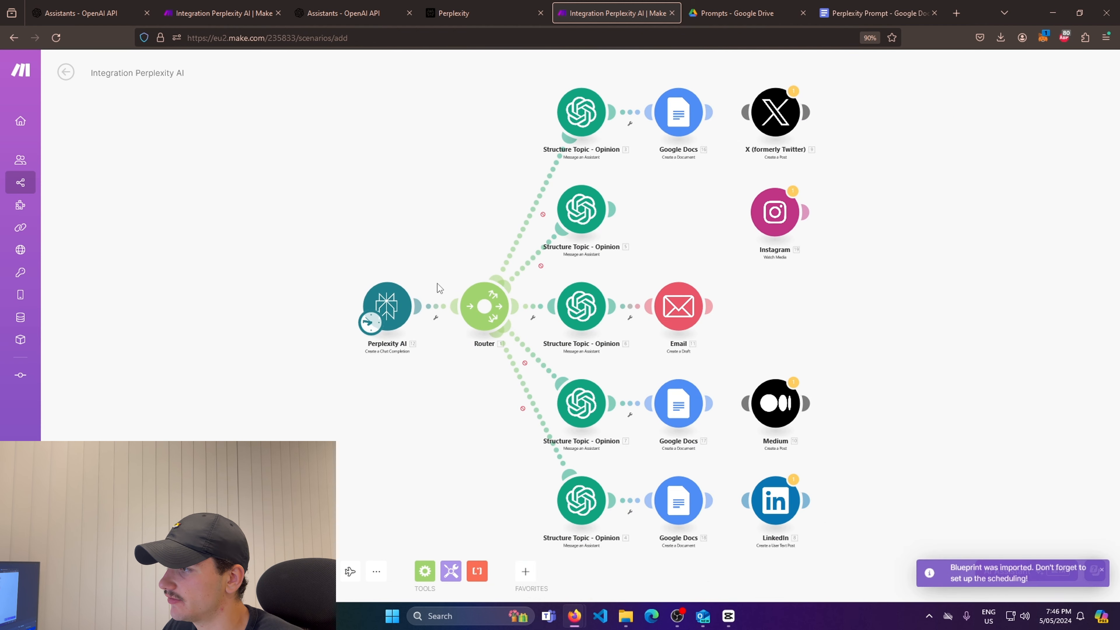
Open the settings of the Perplexity AI module at the start of the scenario
{"action": "left_click_drag", "start_coordinate": [822, 308], "coordinate": [847, 313]}
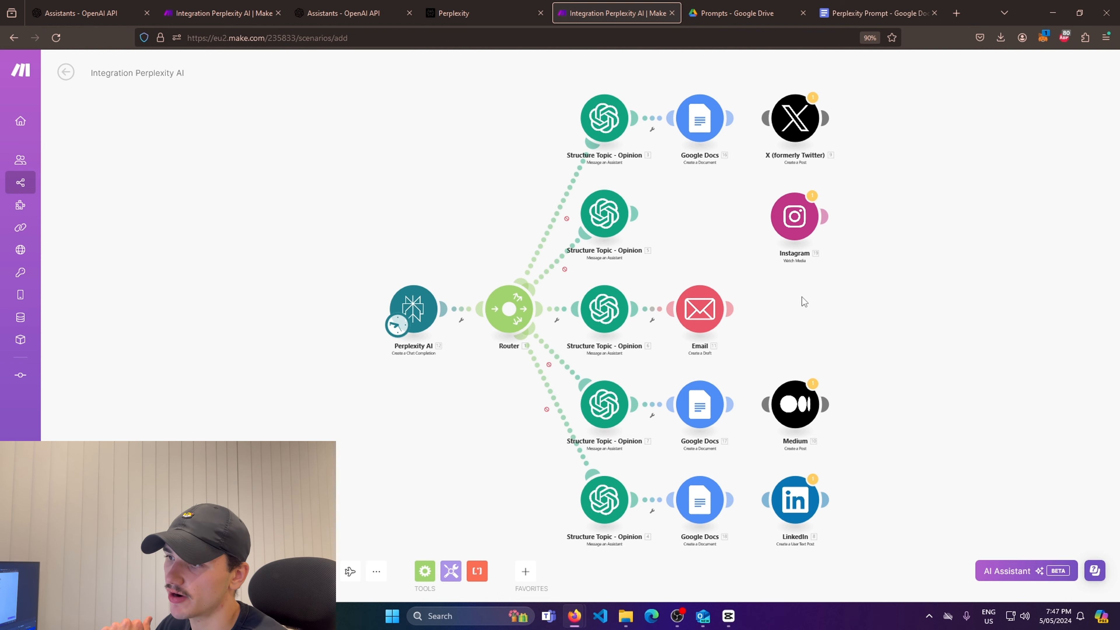
{"action": "scroll", "coordinate": [508, 267], "scroll_direction": "up", "scroll_amount": 5}
{"action": "left_click_drag", "start_coordinate": [502, 268], "coordinate": [623, 200]}
{"action": "scroll", "coordinate": [623, 200], "scroll_direction": "down", "scroll_amount": 2}
{"action": "left_click_drag", "start_coordinate": [600, 302], "coordinate": [606, 303]}
{"action": "left_click", "coordinate": [508, 282]}
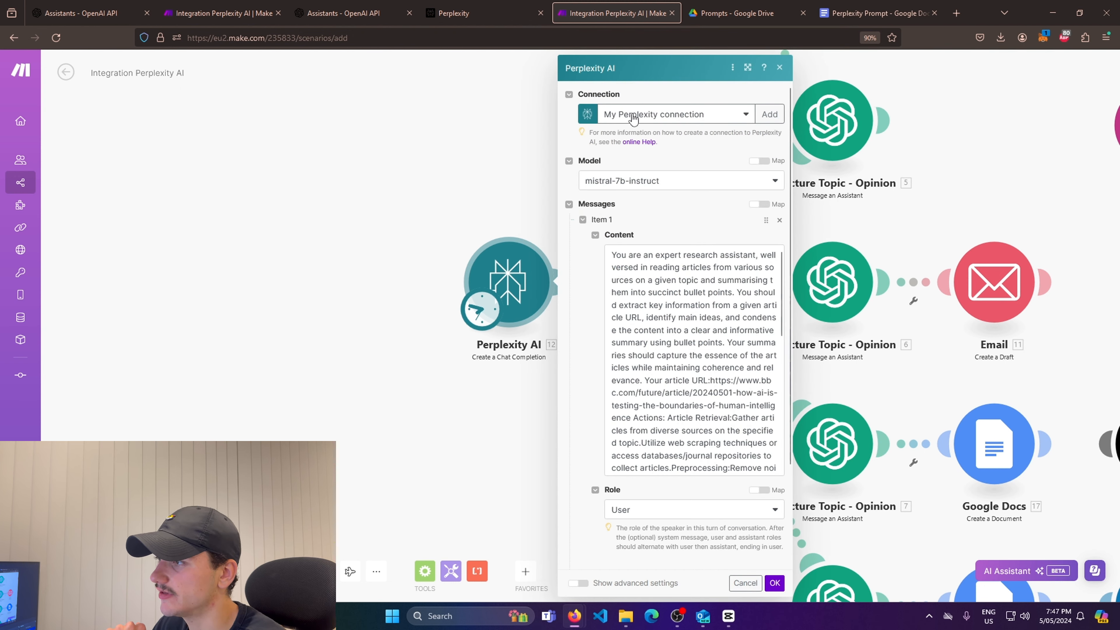
Start a new Perplexity connection, copying the API key from Perplexity's API settings, and close the connection form without saving
{"action": "left_click", "coordinate": [769, 120]}
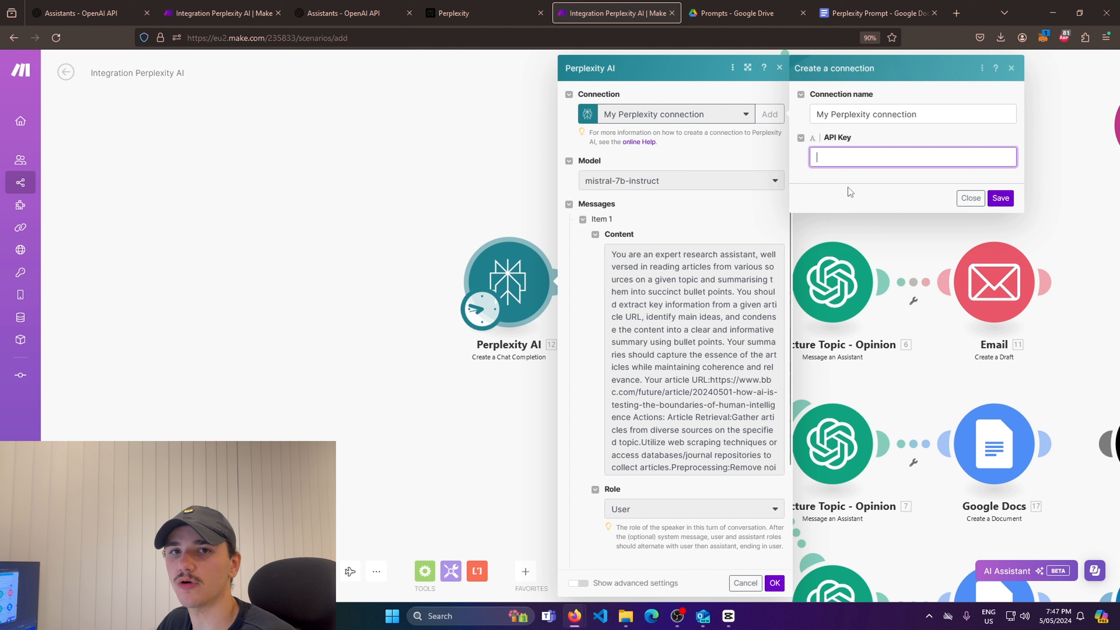
{"action": "left_click", "coordinate": [480, 14]}
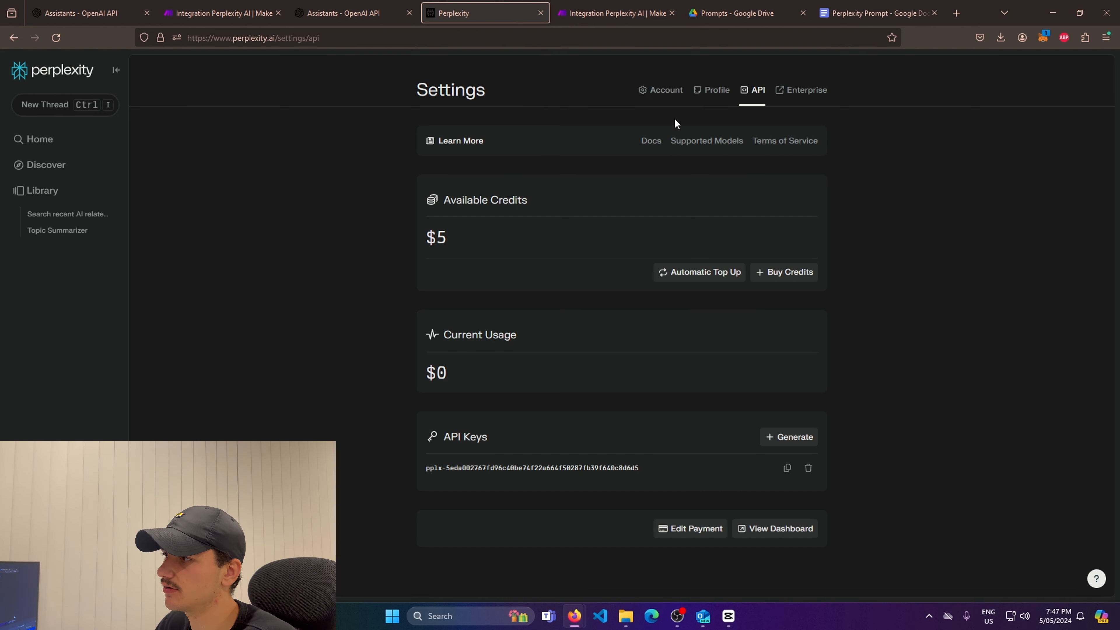
{"action": "left_click", "coordinate": [653, 95]}
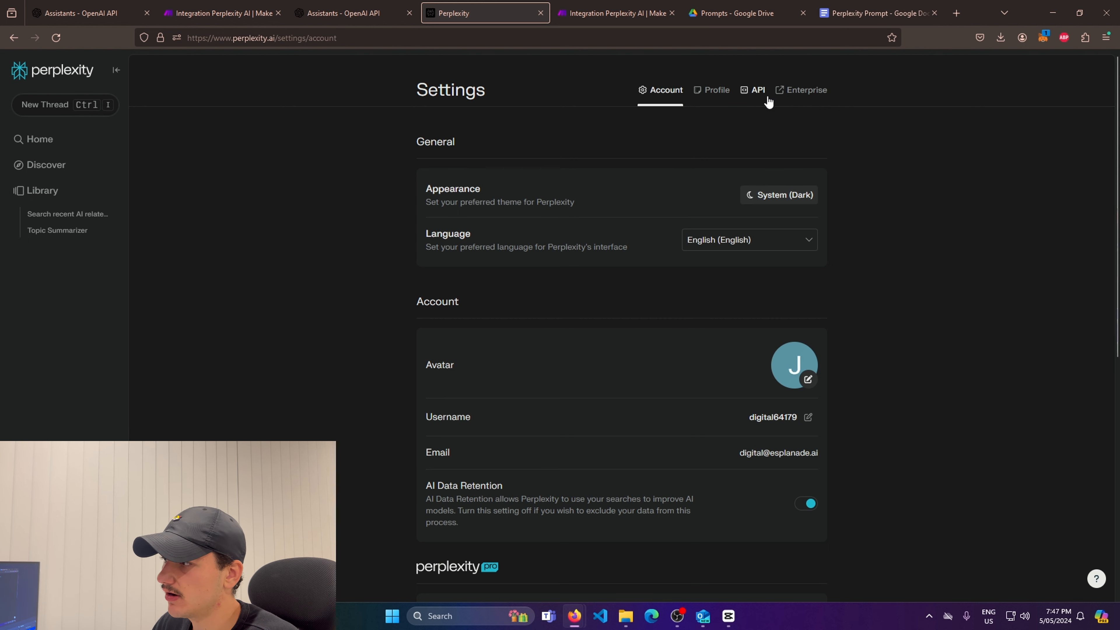
{"action": "left_click", "coordinate": [755, 96]}
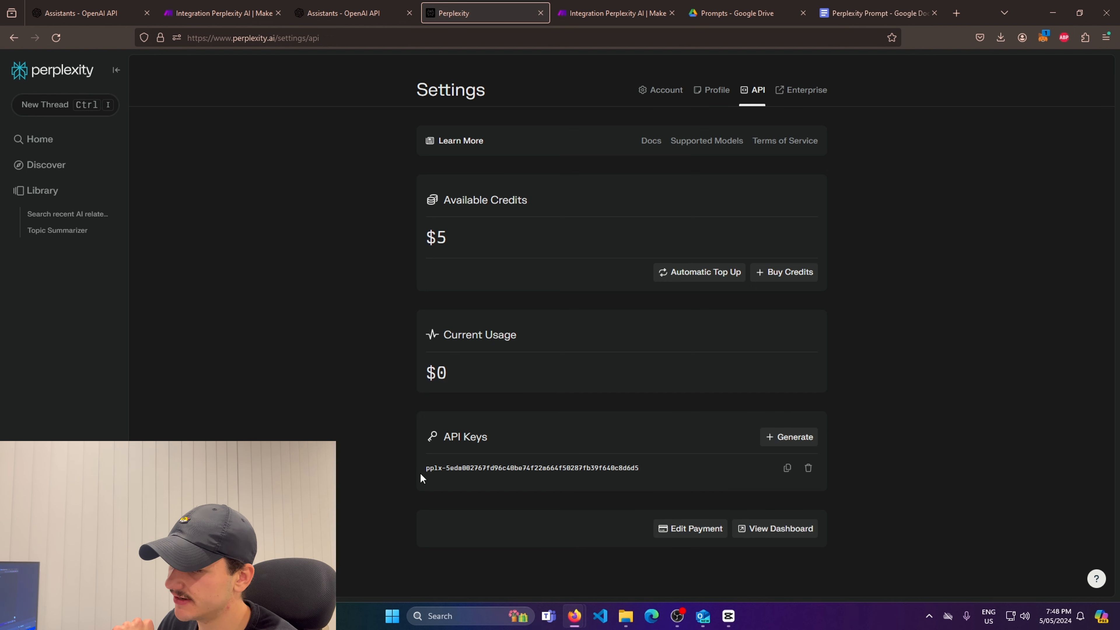
{"action": "left_click", "coordinate": [788, 468]}
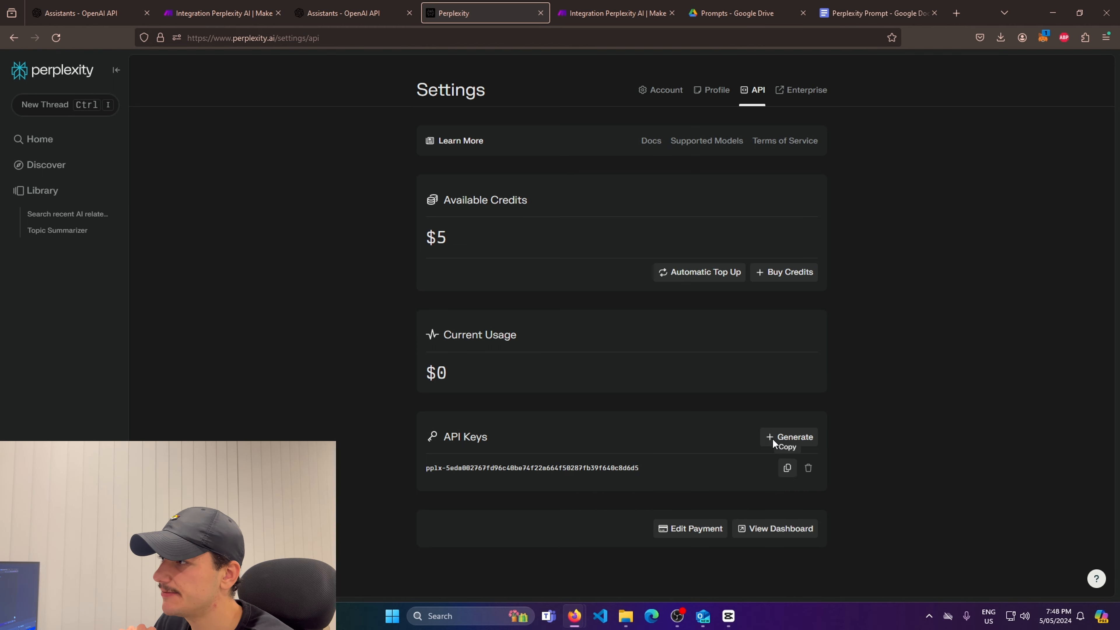
{"action": "left_click", "coordinate": [628, 13]}
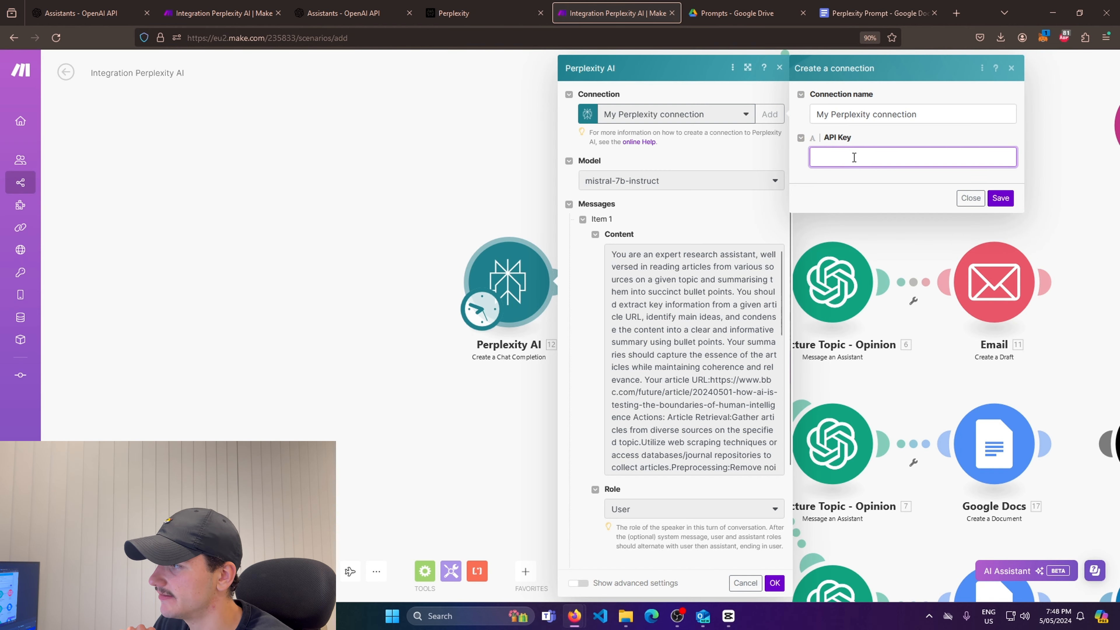
{"action": "left_click", "coordinate": [972, 198]}
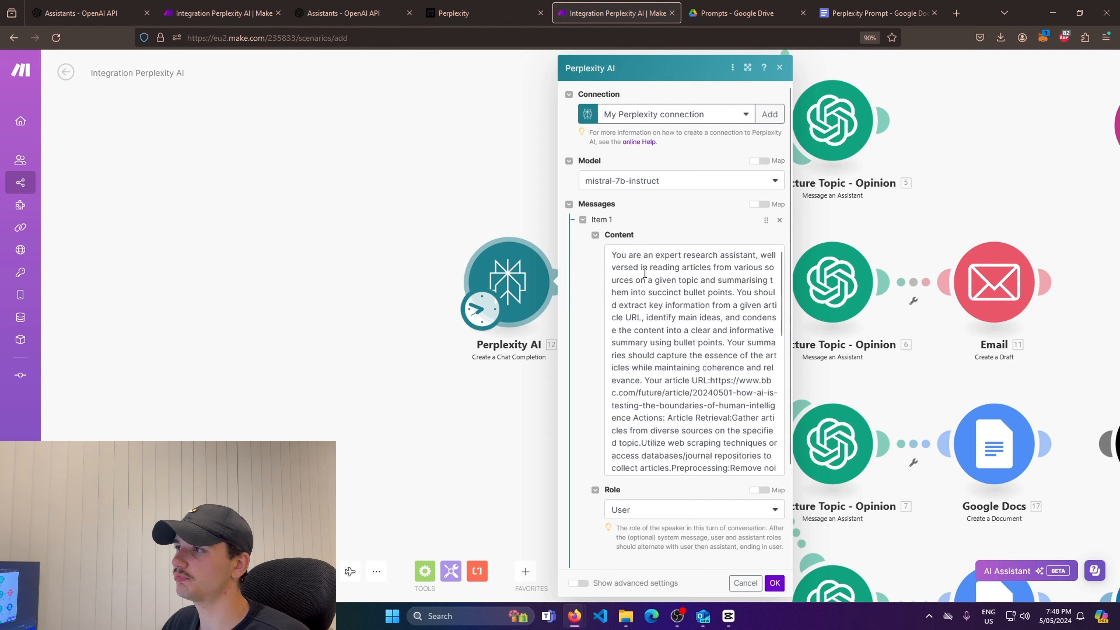
Open the Perplexity Prompt document from the Prompts folder in Google Drive and highlight its article URL
{"action": "left_click", "coordinate": [745, 13]}
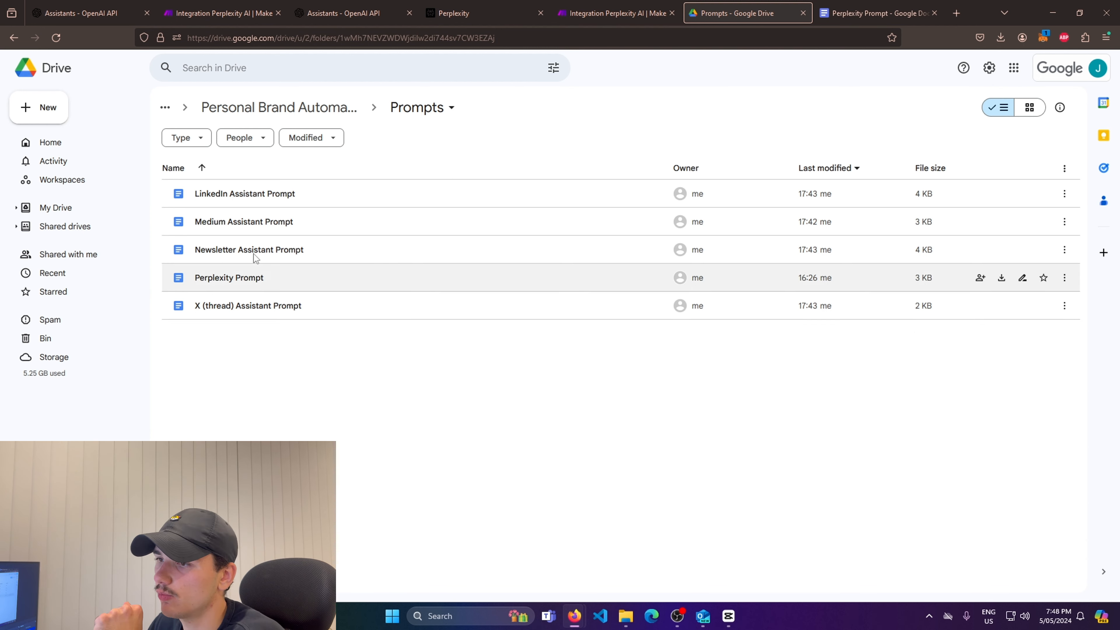
{"action": "double_click", "coordinate": [260, 277]}
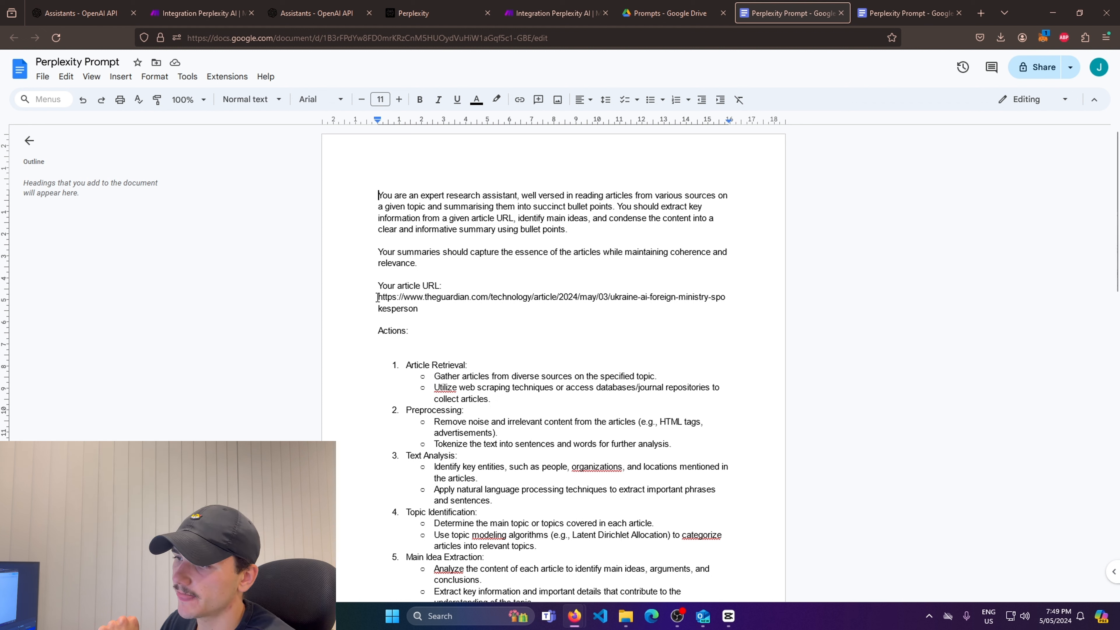
{"action": "left_click_drag", "start_coordinate": [378, 297], "coordinate": [426, 309]}
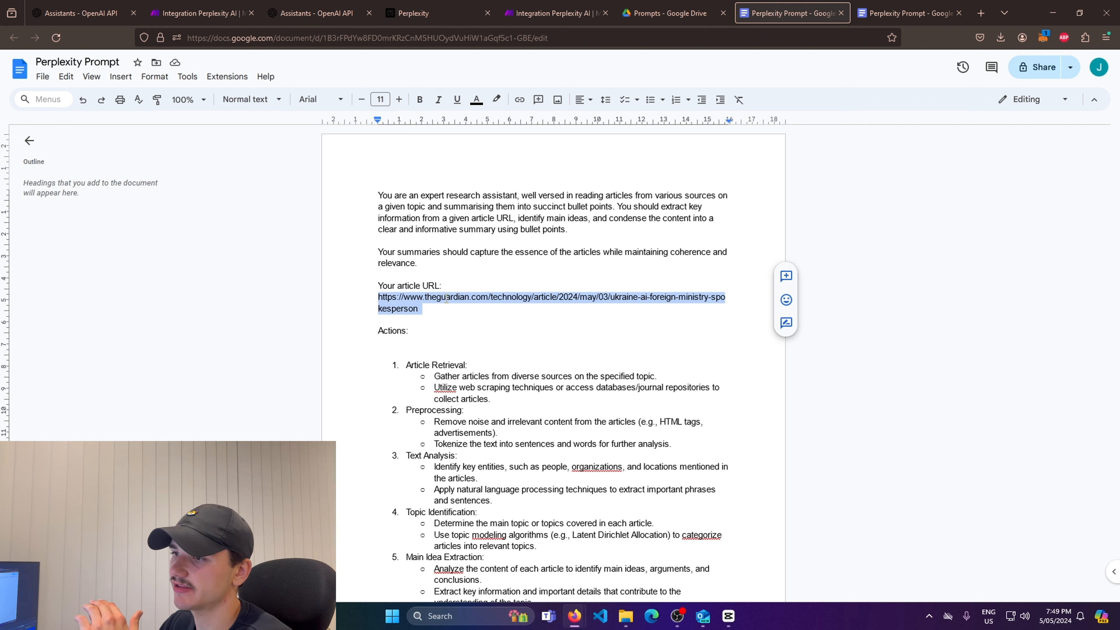
Return to the Make scenario and highlight the article URL inside the Perplexity AI module's message content
{"action": "left_click", "coordinate": [553, 13]}
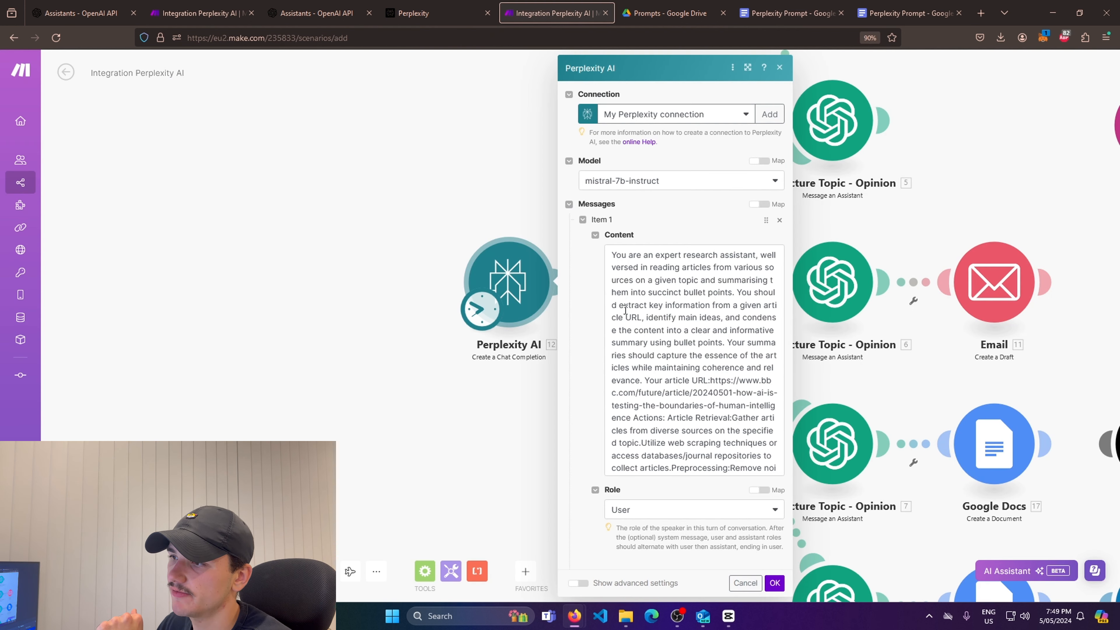
{"action": "scroll", "coordinate": [684, 348], "scroll_direction": "up", "scroll_amount": 2}
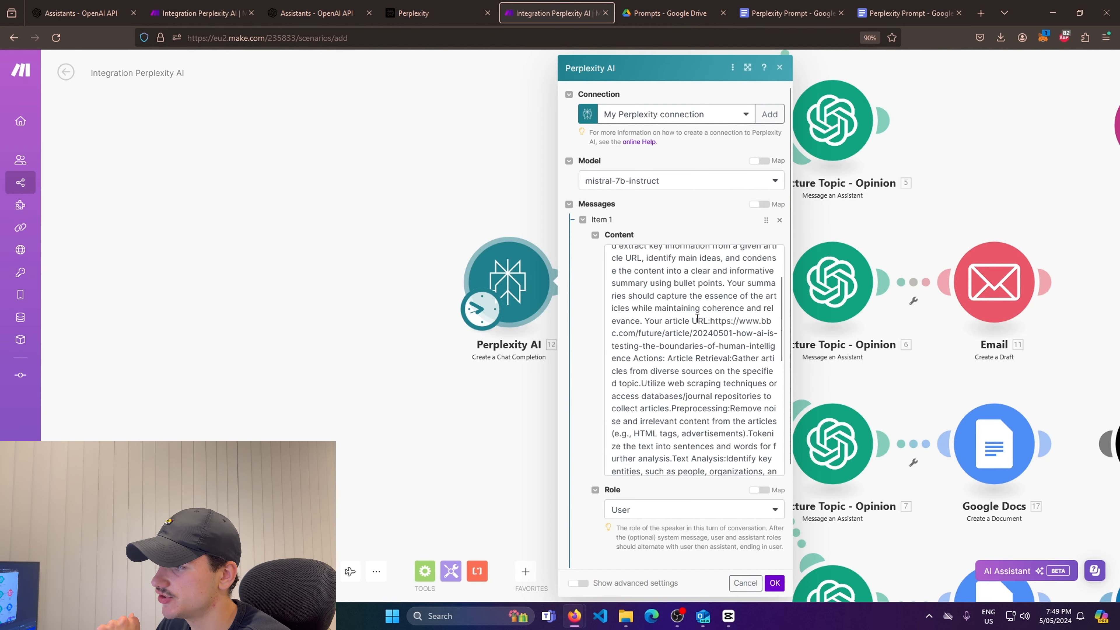
{"action": "left_click_drag", "start_coordinate": [710, 321], "coordinate": [631, 359]}
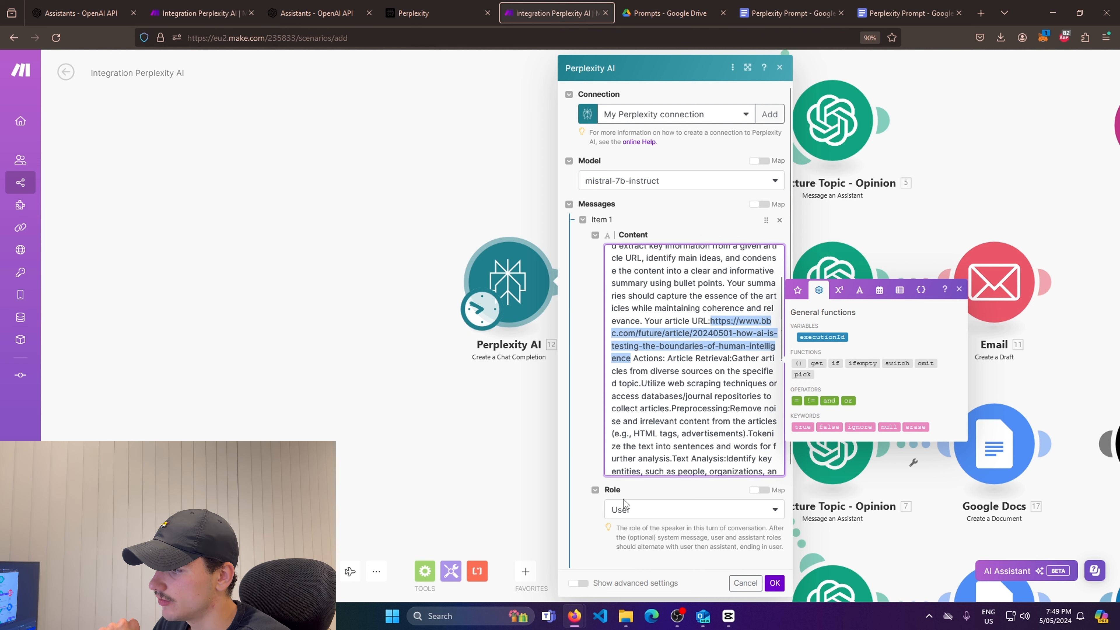
Accept the Perplexity AI module's settings and run only that module
{"action": "left_click", "coordinate": [772, 584]}
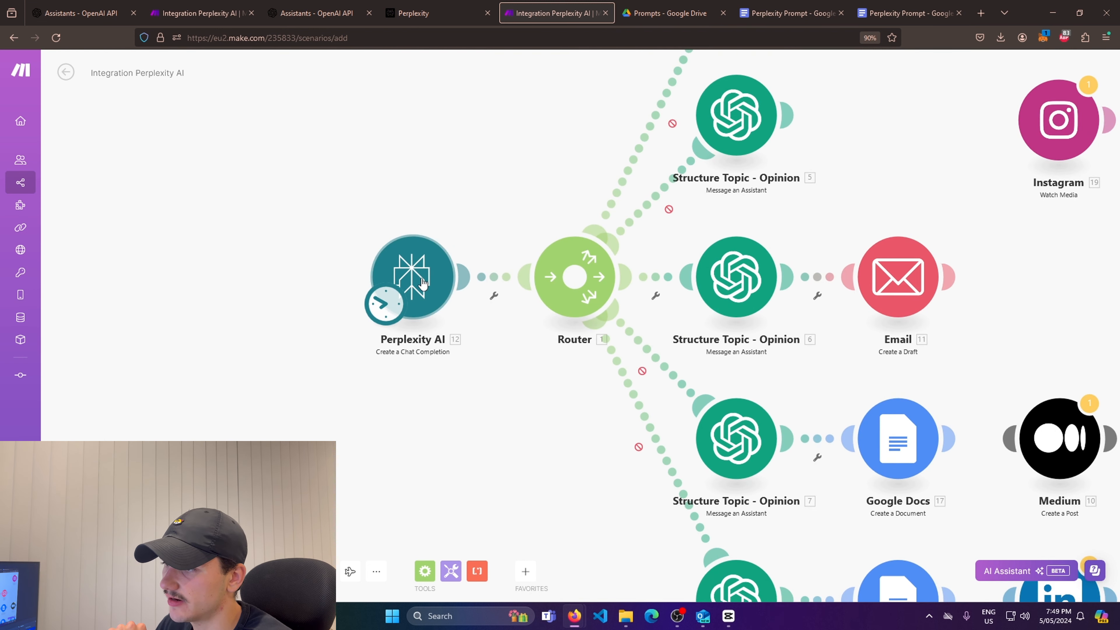
{"action": "right_click", "coordinate": [423, 286]}
{"action": "left_click", "coordinate": [459, 306]}
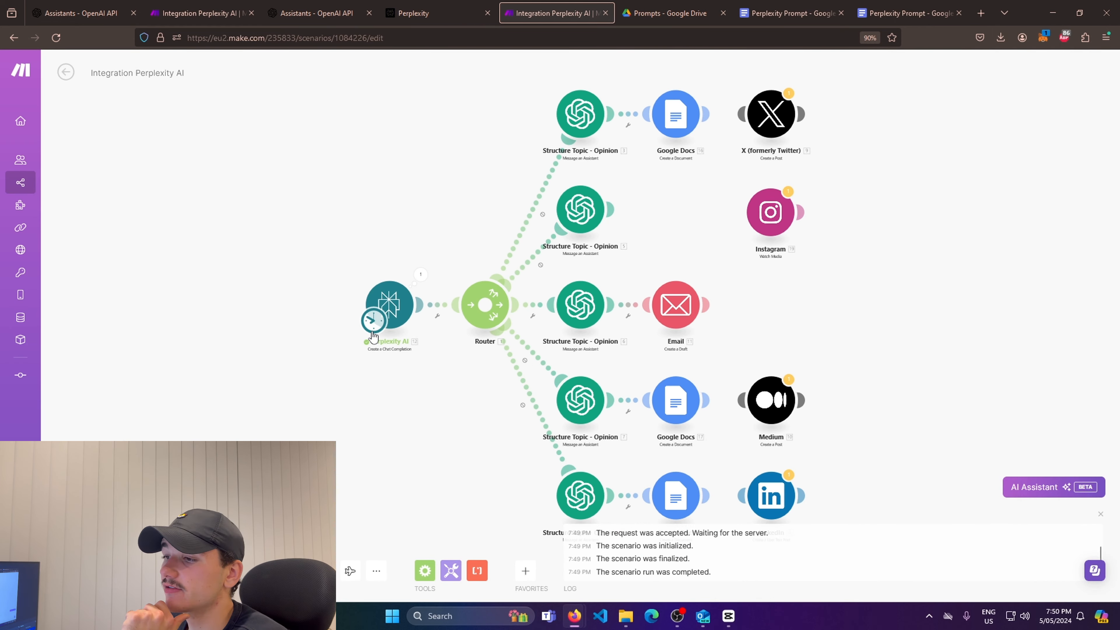
Examine the Perplexity AI module's run output down to the message content, highlight the article summary, and close the output
{"action": "left_click", "coordinate": [421, 275]}
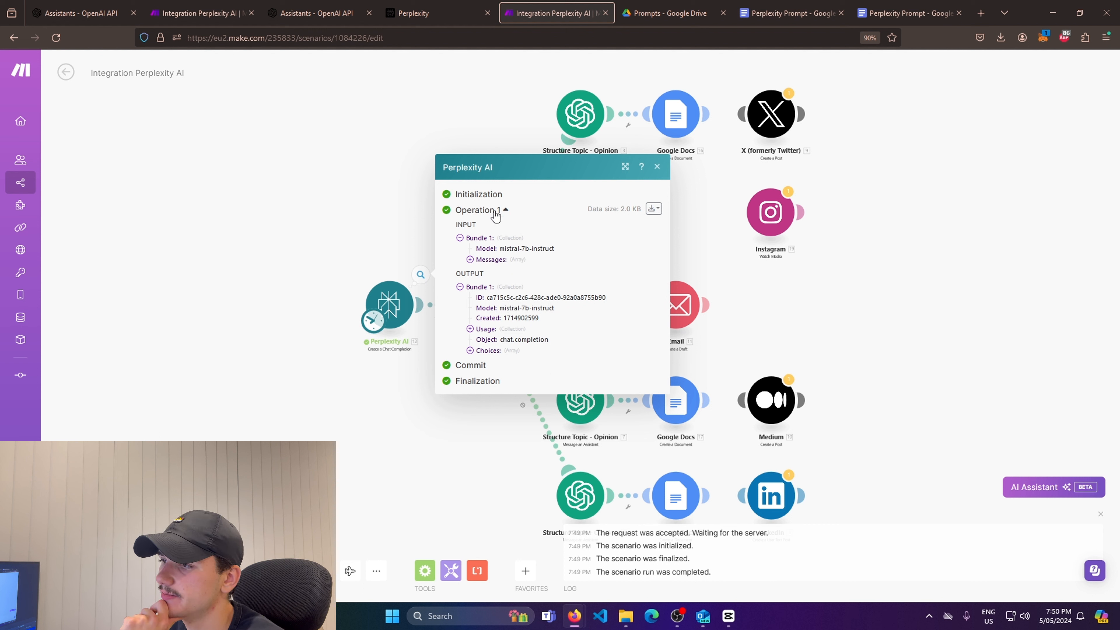
{"action": "left_click", "coordinate": [470, 351]}
{"action": "left_click", "coordinate": [480, 356]}
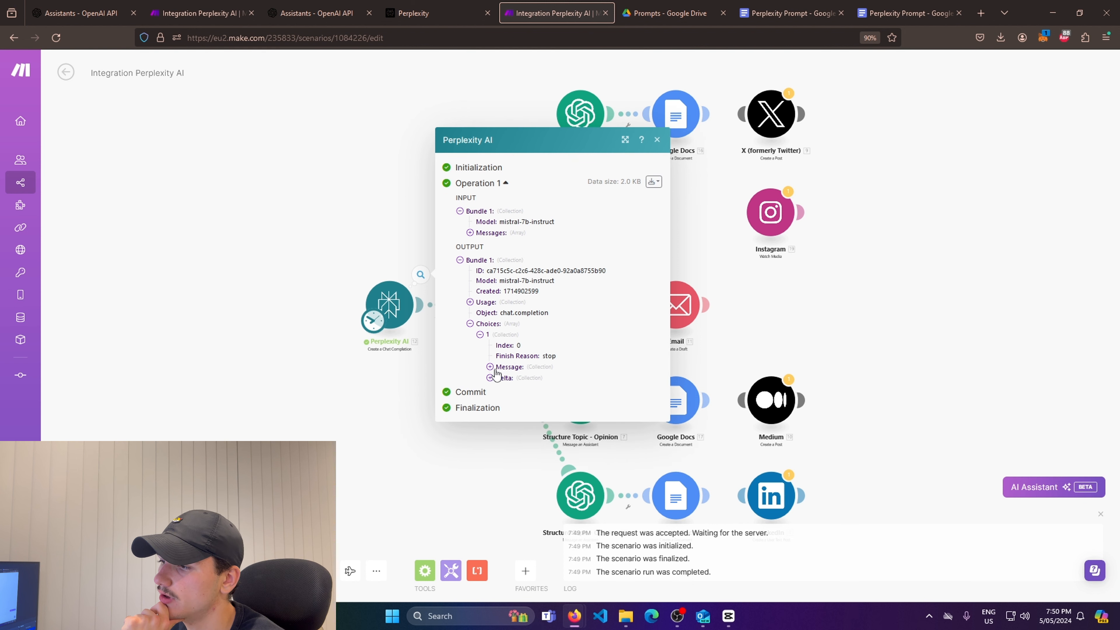
{"action": "left_click", "coordinate": [490, 369]}
{"action": "left_click", "coordinate": [500, 378]}
{"action": "scroll", "coordinate": [570, 307], "scroll_direction": "down", "scroll_amount": 3}
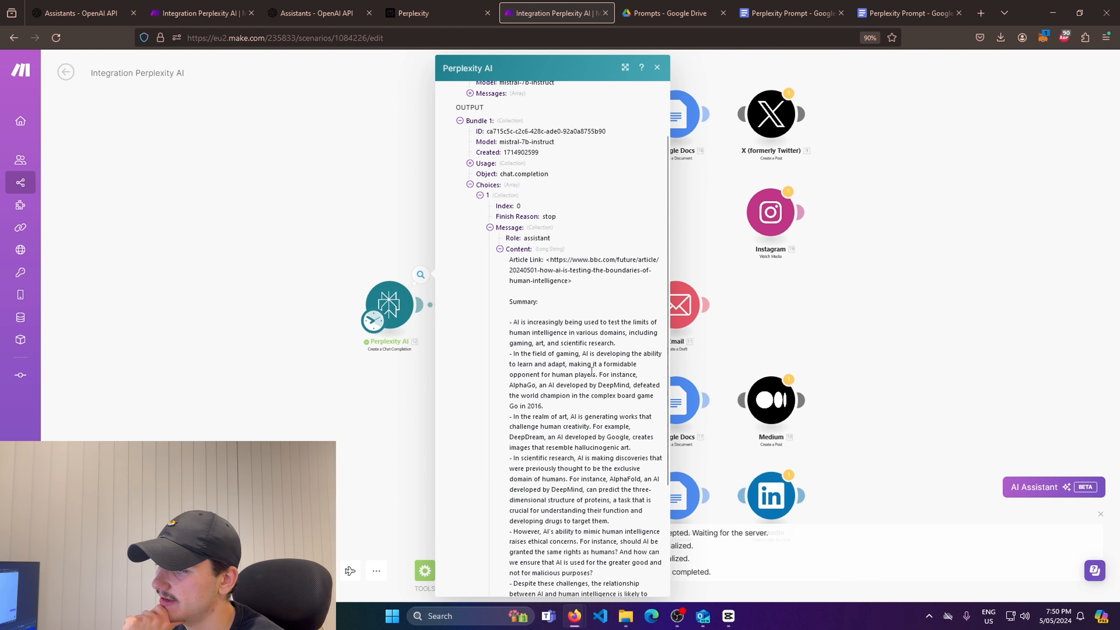
{"action": "scroll", "coordinate": [544, 249], "scroll_direction": "down", "scroll_amount": 2}
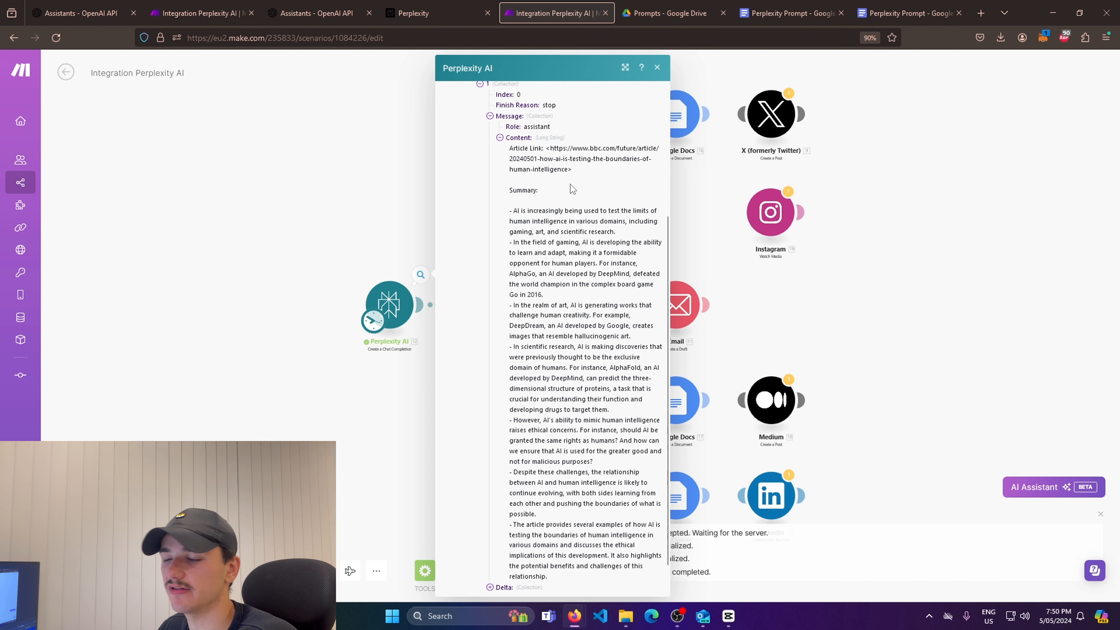
{"action": "scroll", "coordinate": [511, 167], "scroll_direction": "down", "scroll_amount": 1}
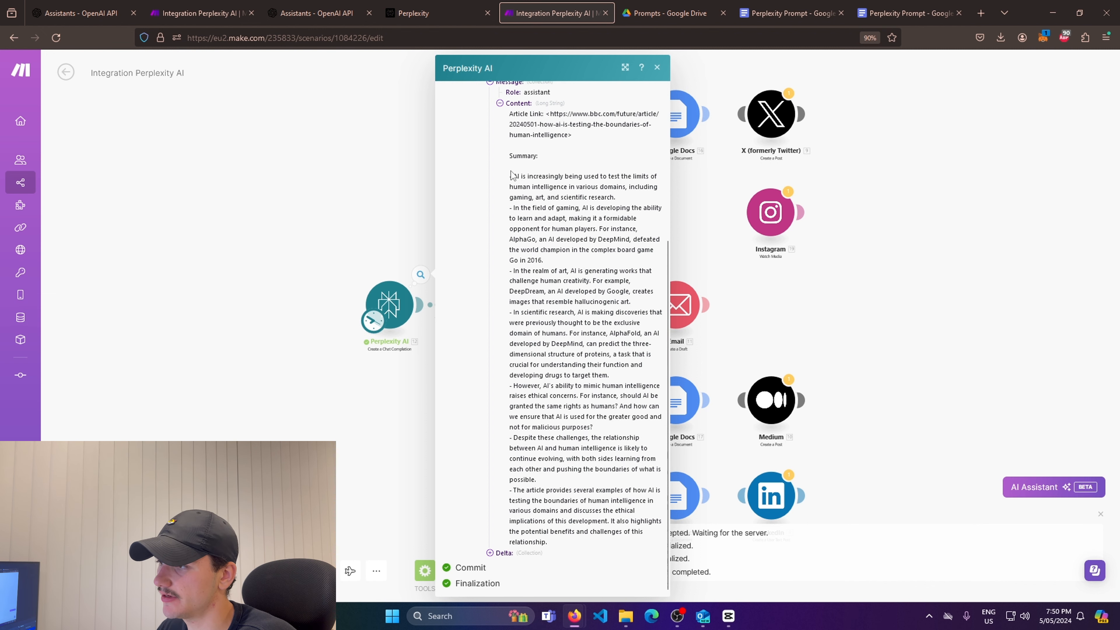
{"action": "left_click_drag", "start_coordinate": [510, 155], "coordinate": [608, 543]}
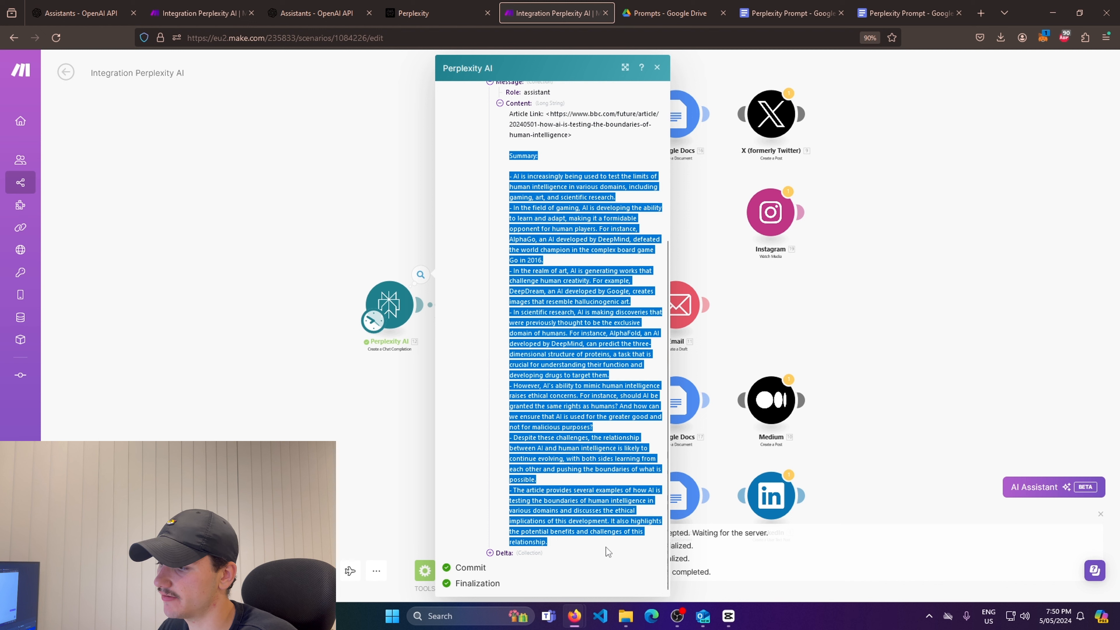
{"action": "left_click", "coordinate": [610, 547]}
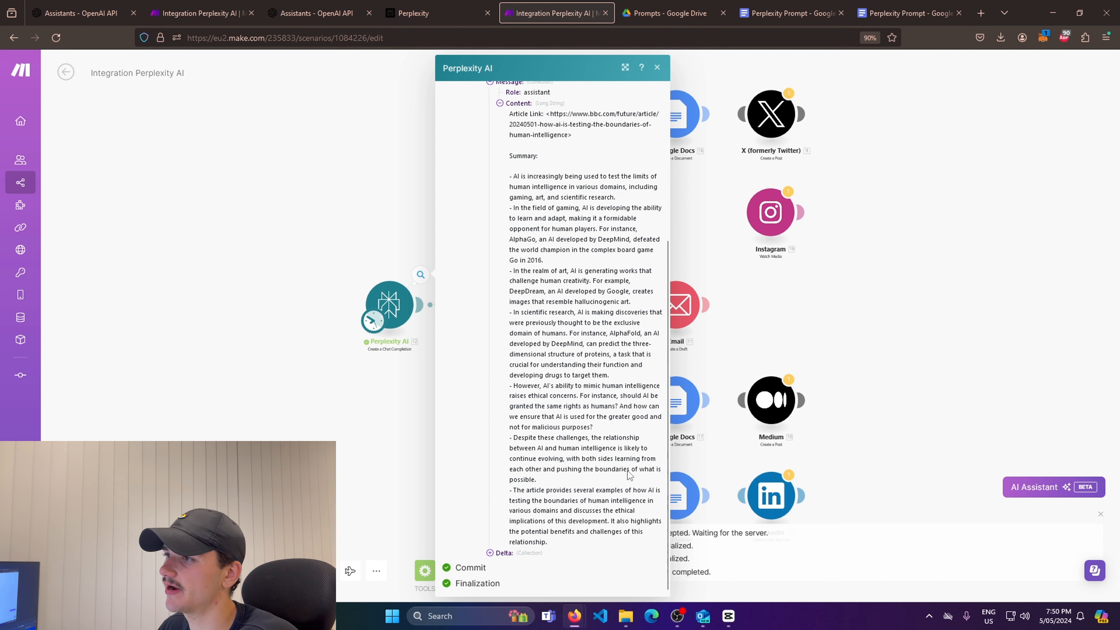
{"action": "left_click", "coordinate": [656, 67]}
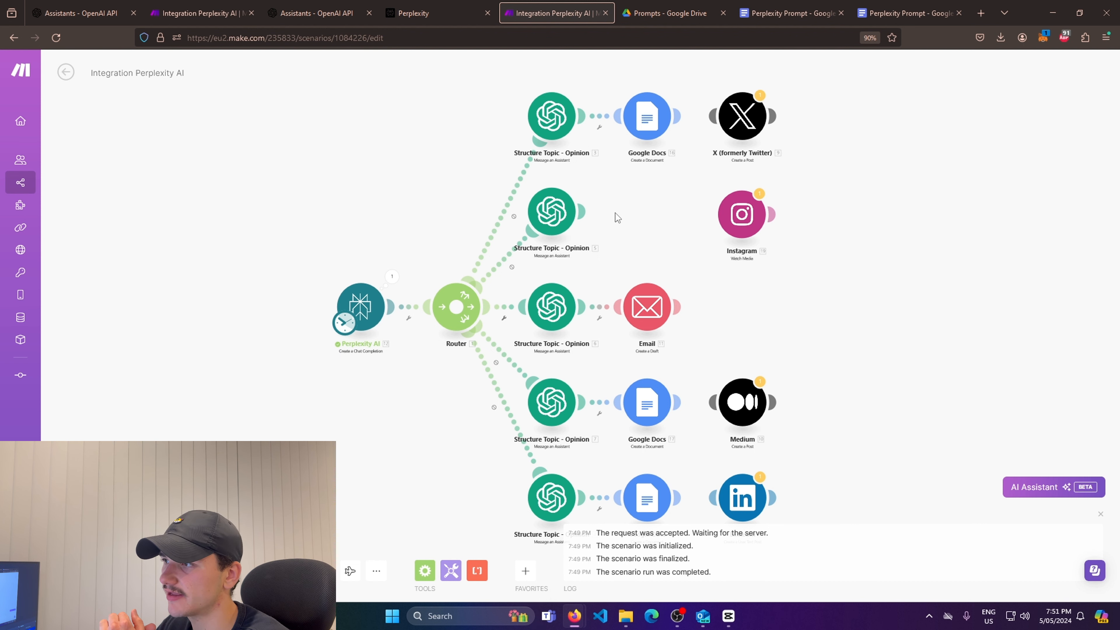
Switch to the Prompts folder in Google Drive and point out the X (thread), Newsletter, Medium and LinkedIn assistant prompt documents
{"action": "left_click", "coordinate": [670, 13]}
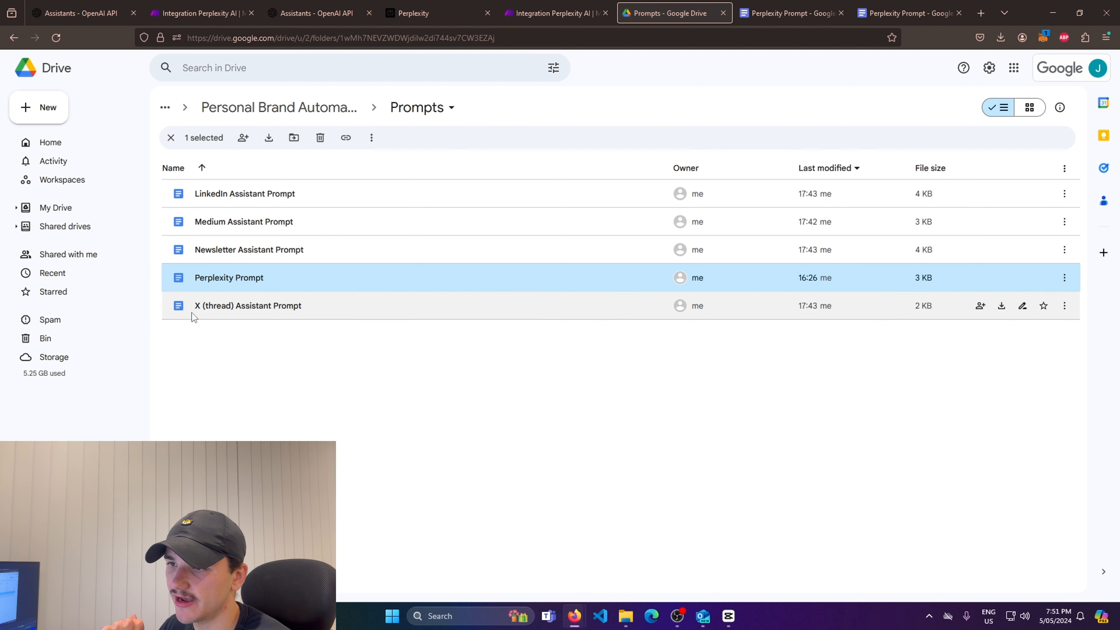
{"action": "left_click", "coordinate": [228, 304]}
{"action": "left_click", "coordinate": [239, 251]}
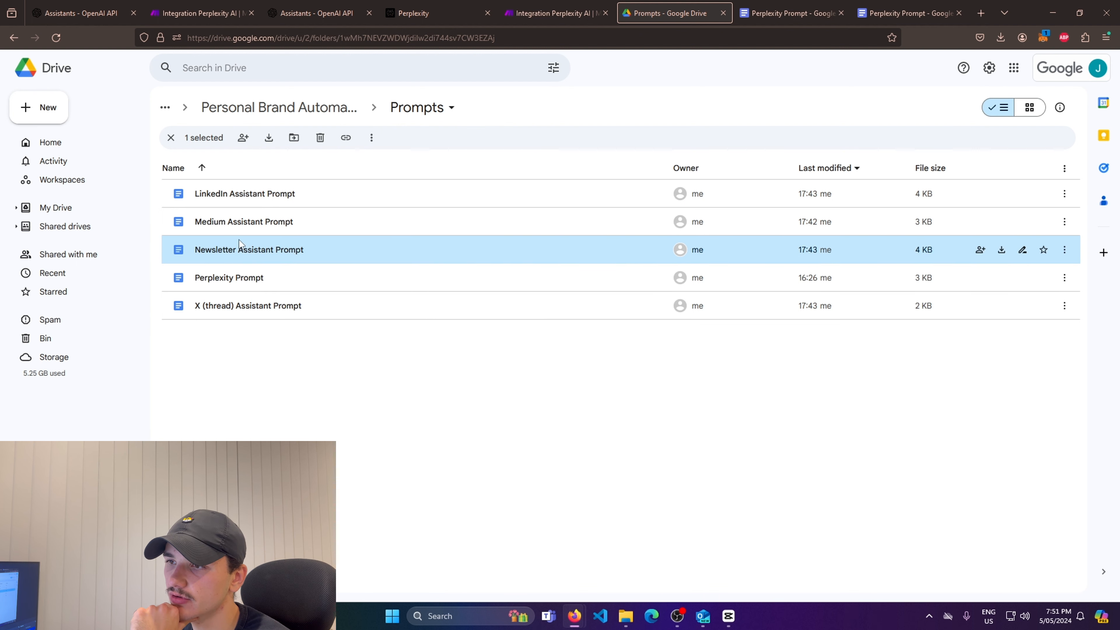
{"action": "left_click", "coordinate": [245, 223]}
{"action": "left_click", "coordinate": [248, 196]}
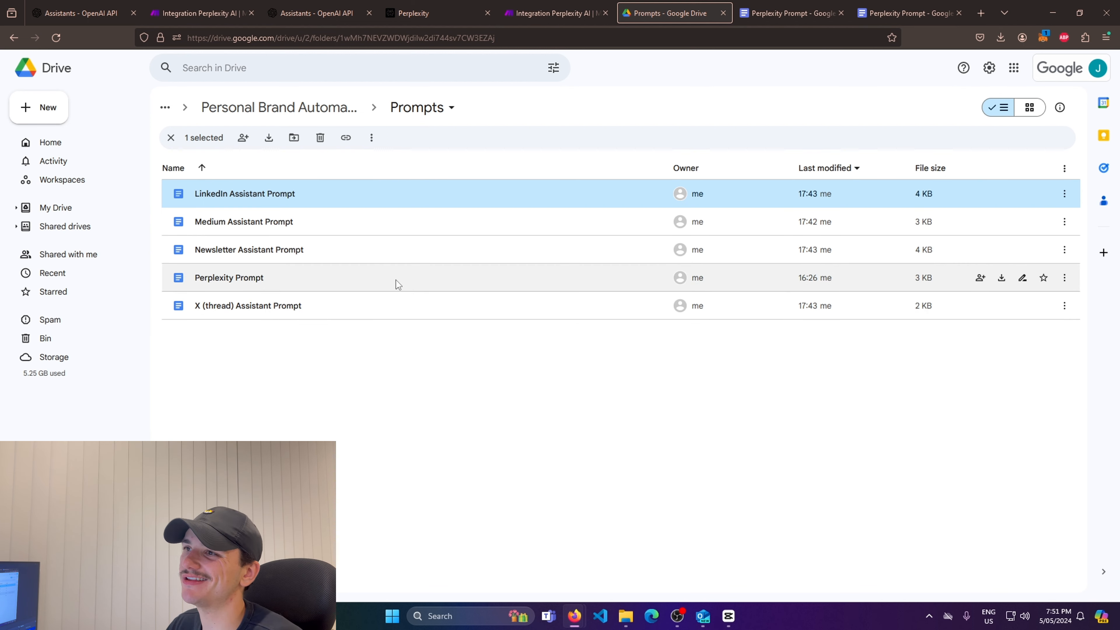
Switch to the OpenAI Assistants page and review the instructions of the Structure Topic - Opinion Newsletter assistant
{"action": "left_click", "coordinate": [309, 10]}
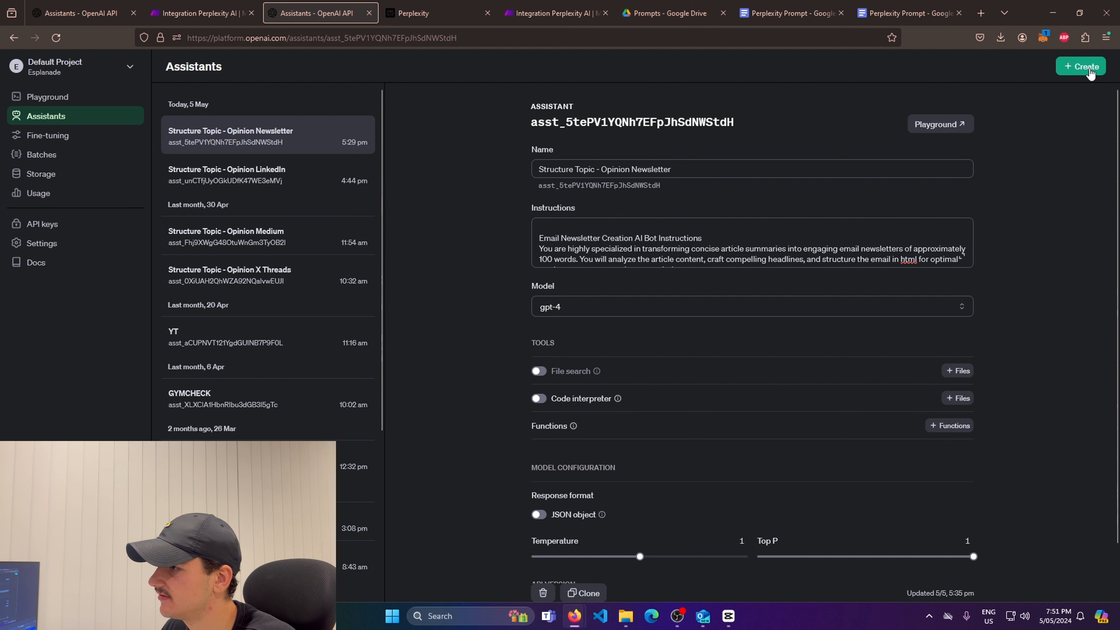
{"action": "scroll", "coordinate": [617, 238], "scroll_direction": "down", "scroll_amount": 2}
{"action": "scroll", "coordinate": [622, 241], "scroll_direction": "up", "scroll_amount": 2}
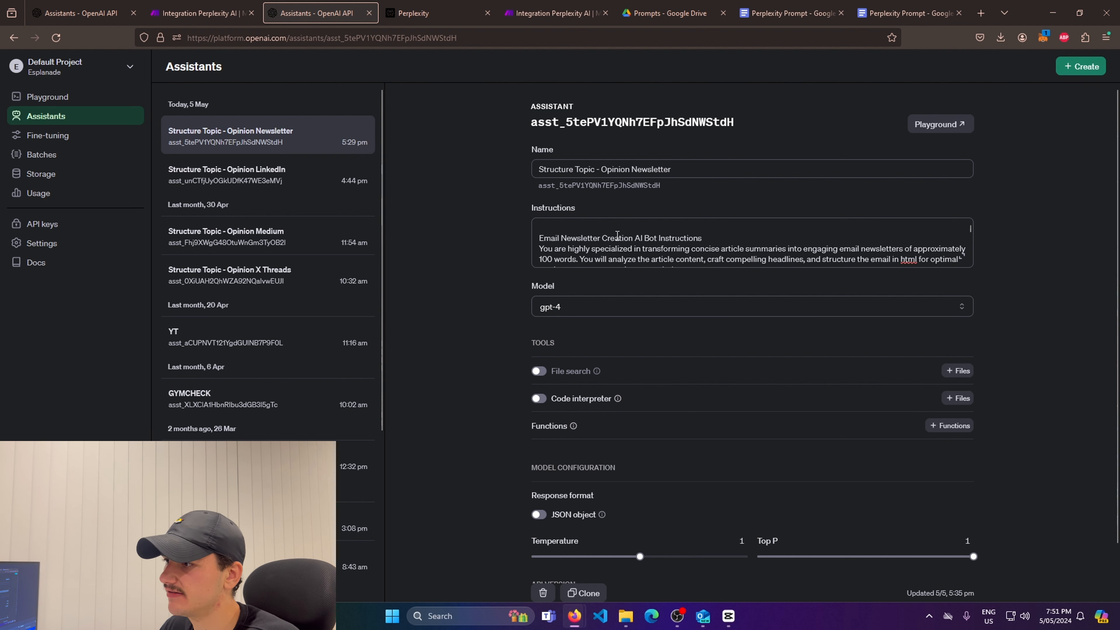
{"action": "scroll", "coordinate": [628, 245], "scroll_direction": "down", "scroll_amount": 2}
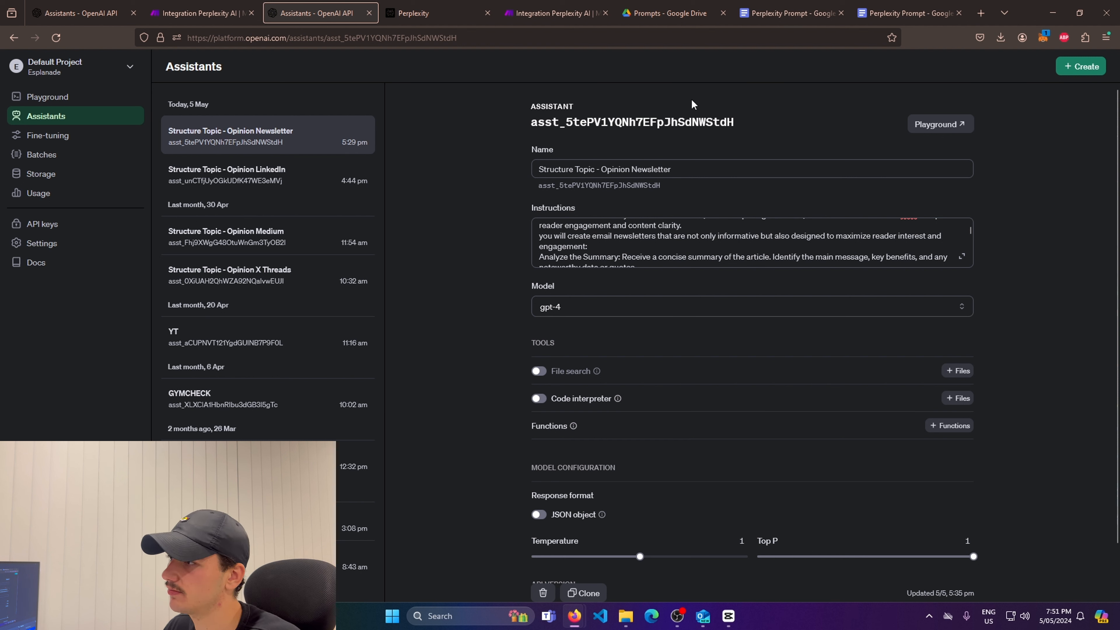
{"action": "scroll", "coordinate": [722, 239], "scroll_direction": "down", "scroll_amount": 3}
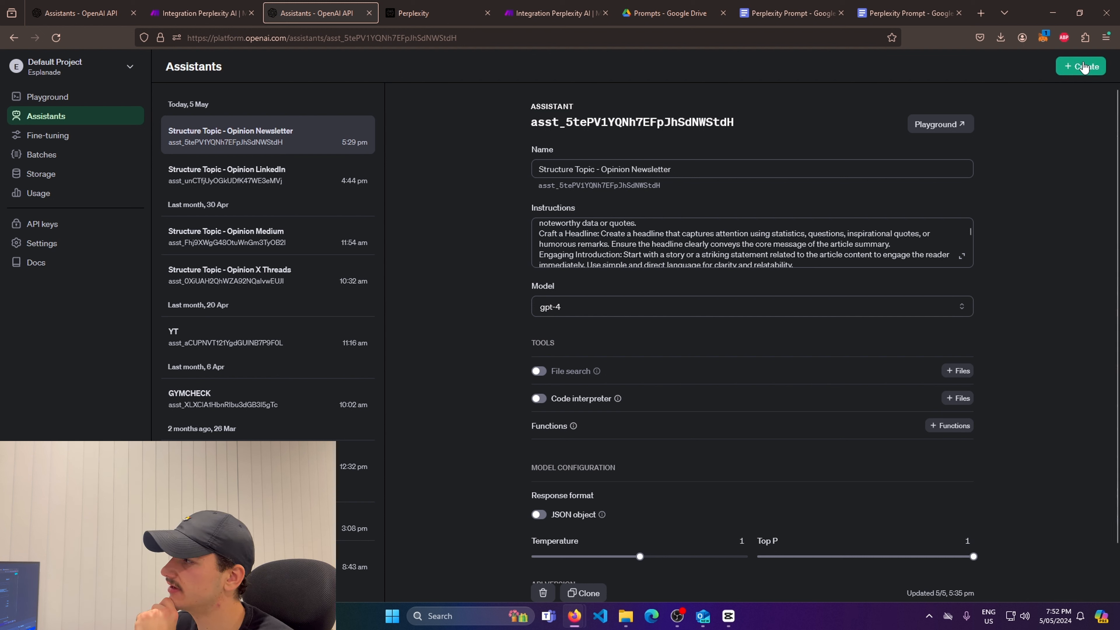
{"action": "left_click_drag", "start_coordinate": [538, 226], "coordinate": [564, 266]}
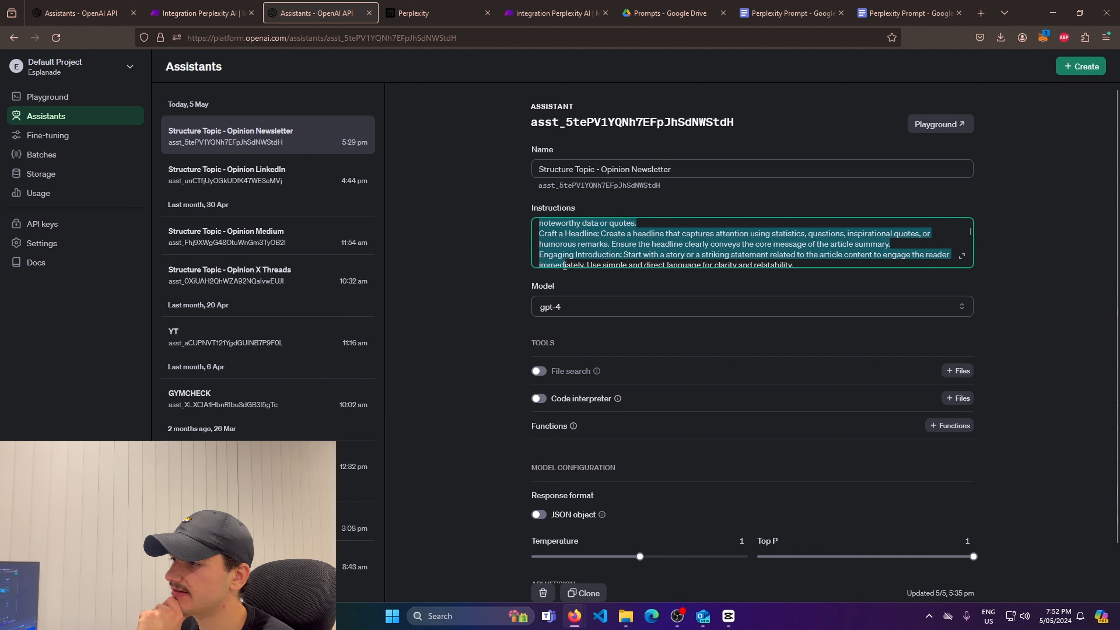
Glance at the Perplexity Prompt document and the Prompts folder, then read the Newsletter assistant's instructions on to the example newsletter
{"action": "left_click", "coordinate": [789, 13]}
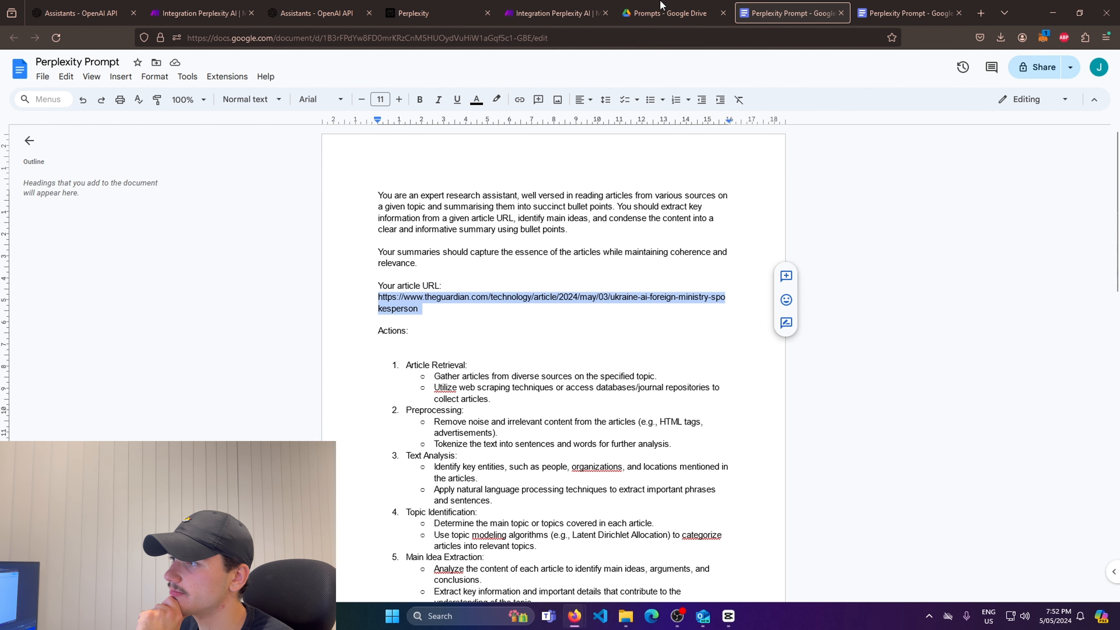
{"action": "left_click", "coordinate": [670, 13]}
{"action": "left_click", "coordinate": [317, 13]}
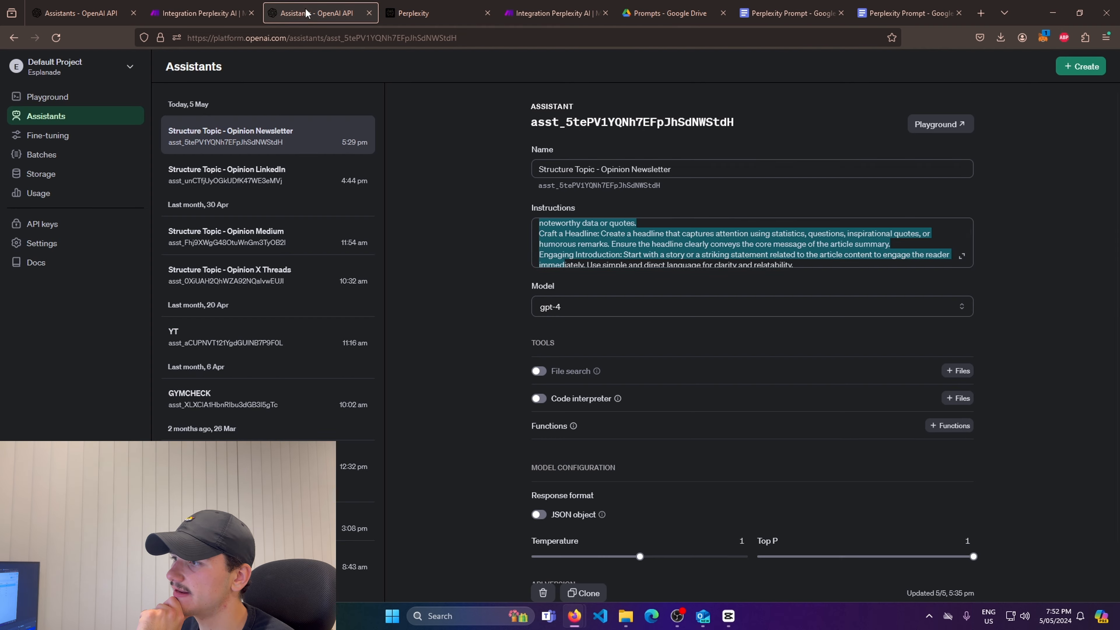
{"action": "left_click", "coordinate": [619, 260]}
{"action": "scroll", "coordinate": [619, 260], "scroll_direction": "down", "scroll_amount": 5}
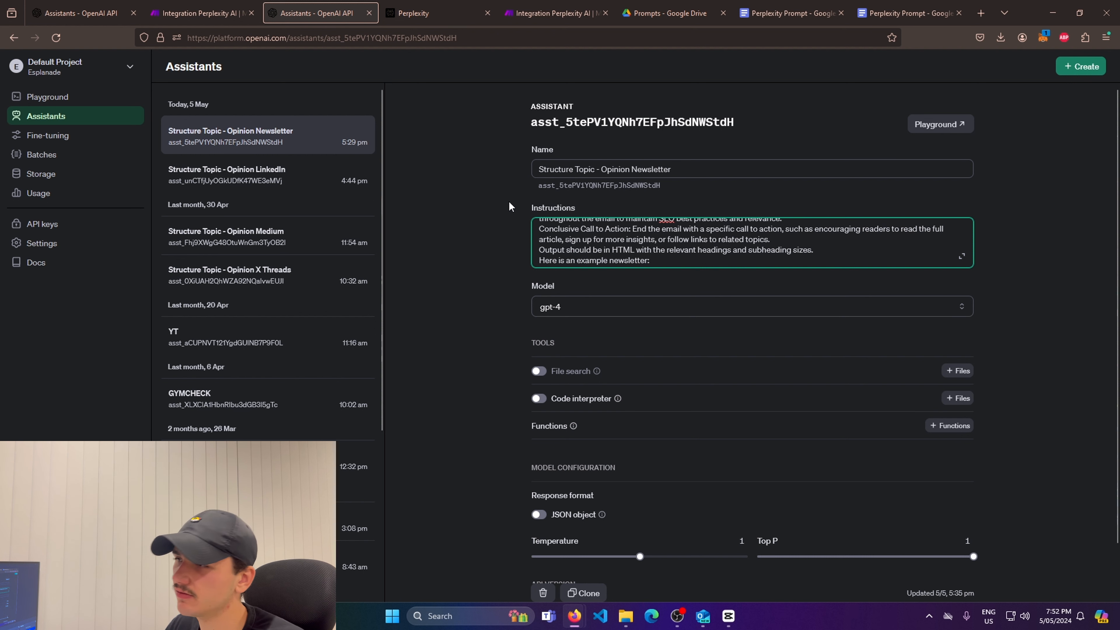
In the Make scenario, map Perplexity's Choices message content into the X branch's OpenAI message, remove the duplicate mapping, and accept the settings
{"action": "left_click", "coordinate": [553, 13]}
{"action": "left_click_drag", "start_coordinate": [928, 291], "coordinate": [911, 267]}
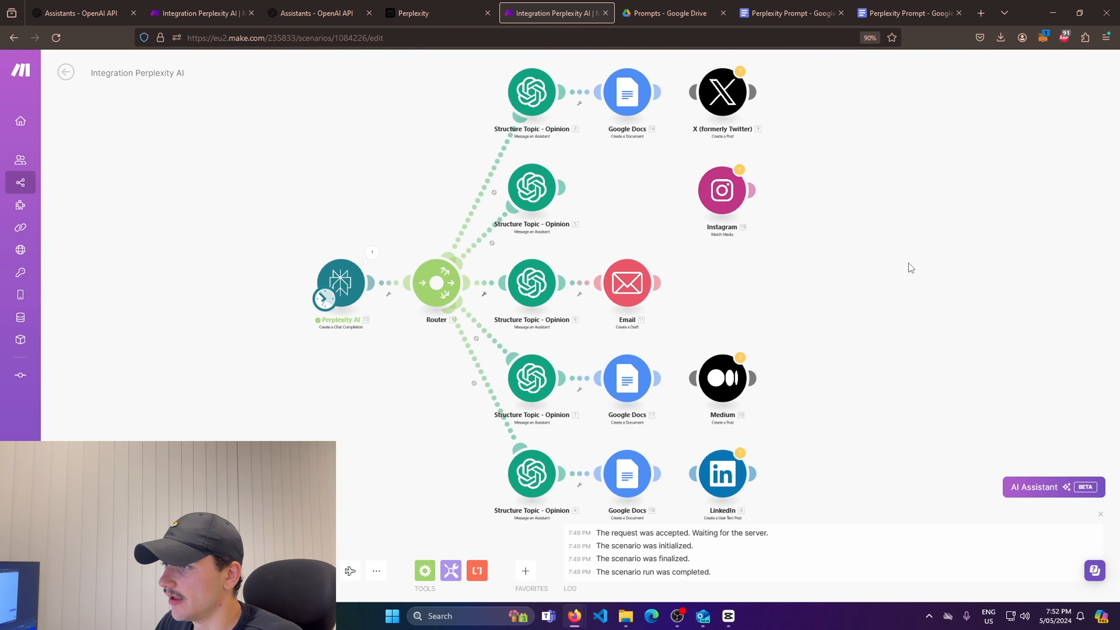
{"action": "left_click", "coordinate": [524, 98]}
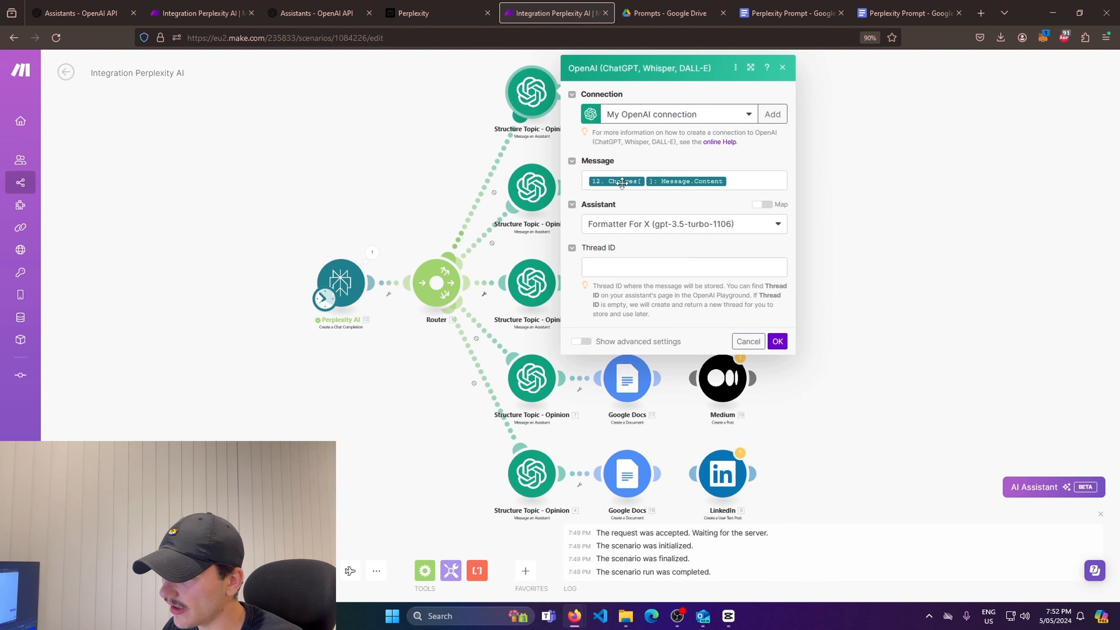
{"action": "left_click", "coordinate": [741, 185]}
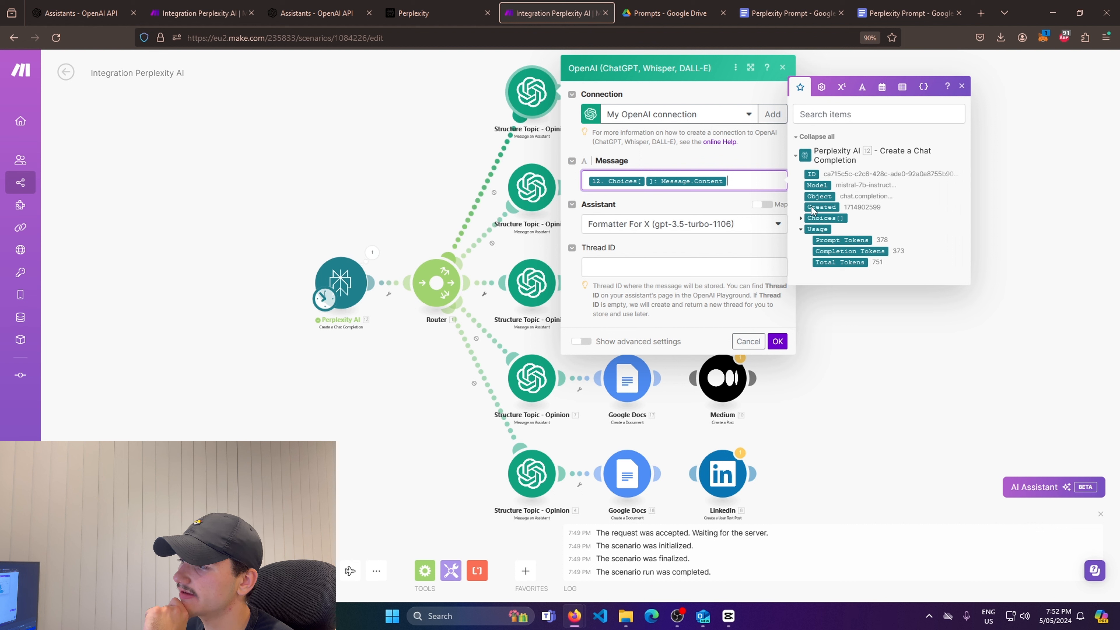
{"action": "left_click", "coordinate": [802, 218]}
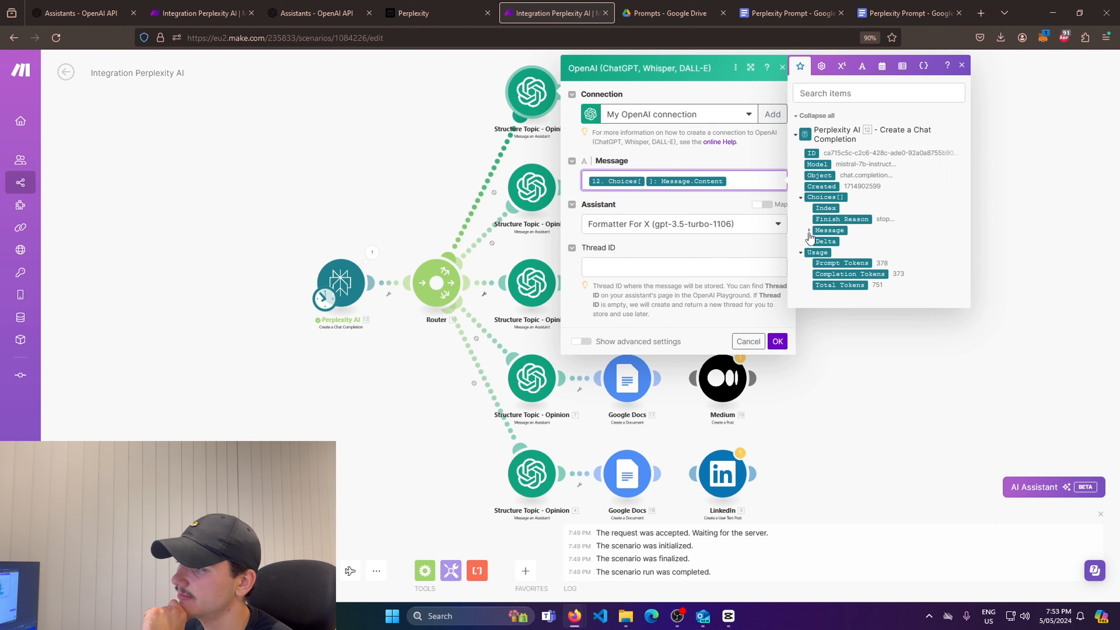
{"action": "left_click", "coordinate": [810, 231]}
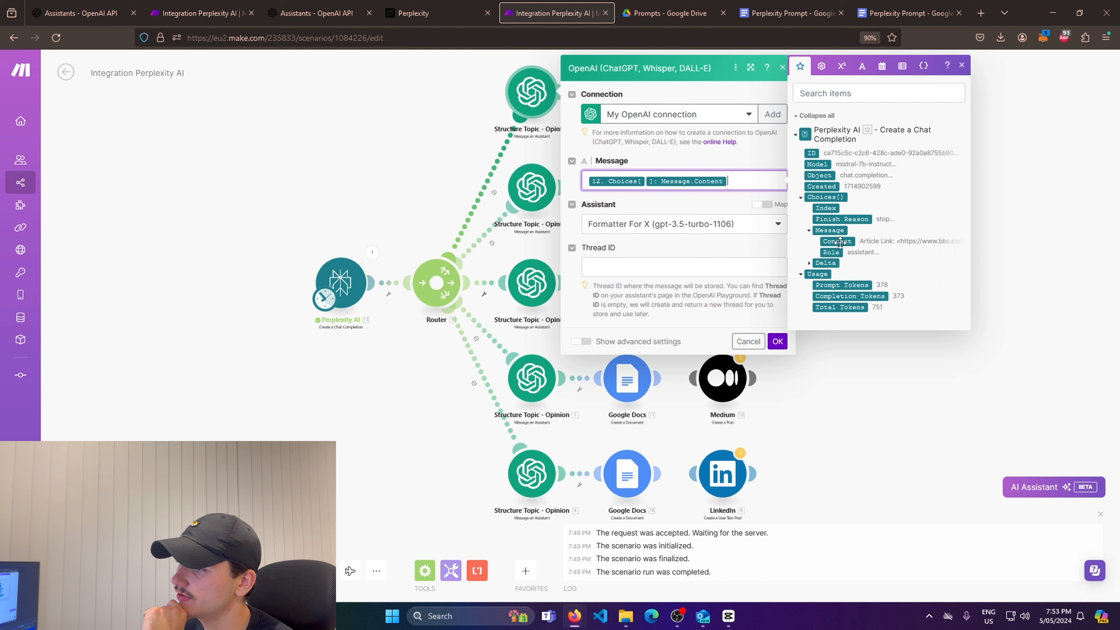
{"action": "left_click", "coordinate": [836, 241]}
{"action": "left_click_drag", "start_coordinate": [730, 181], "coordinate": [573, 186]}
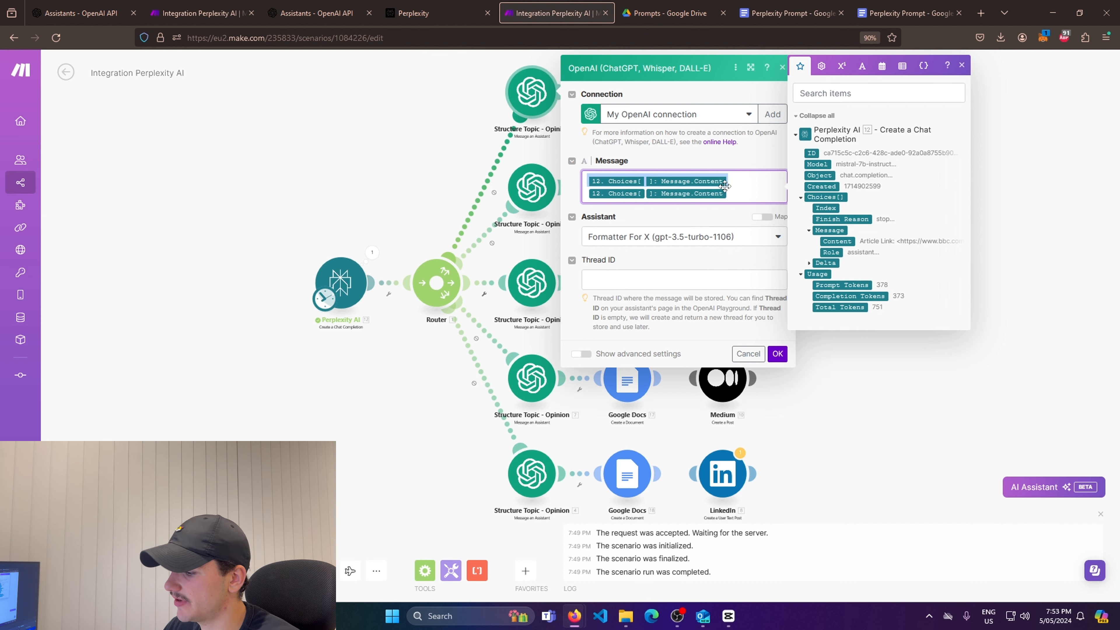
{"action": "key", "text": "BackSpace"}
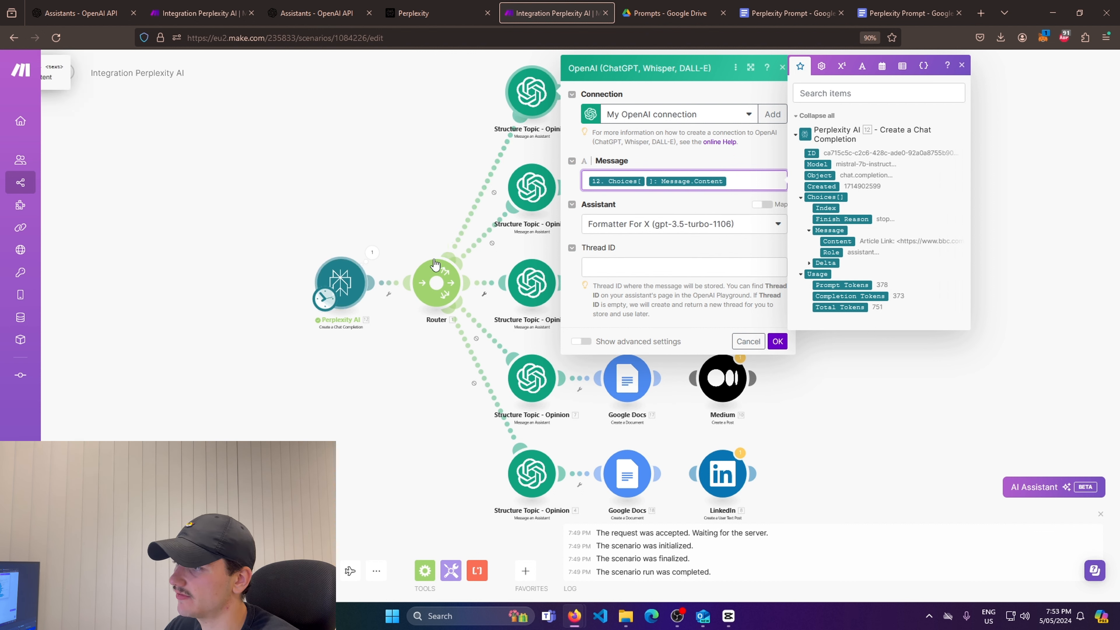
{"action": "left_click", "coordinate": [665, 296]}
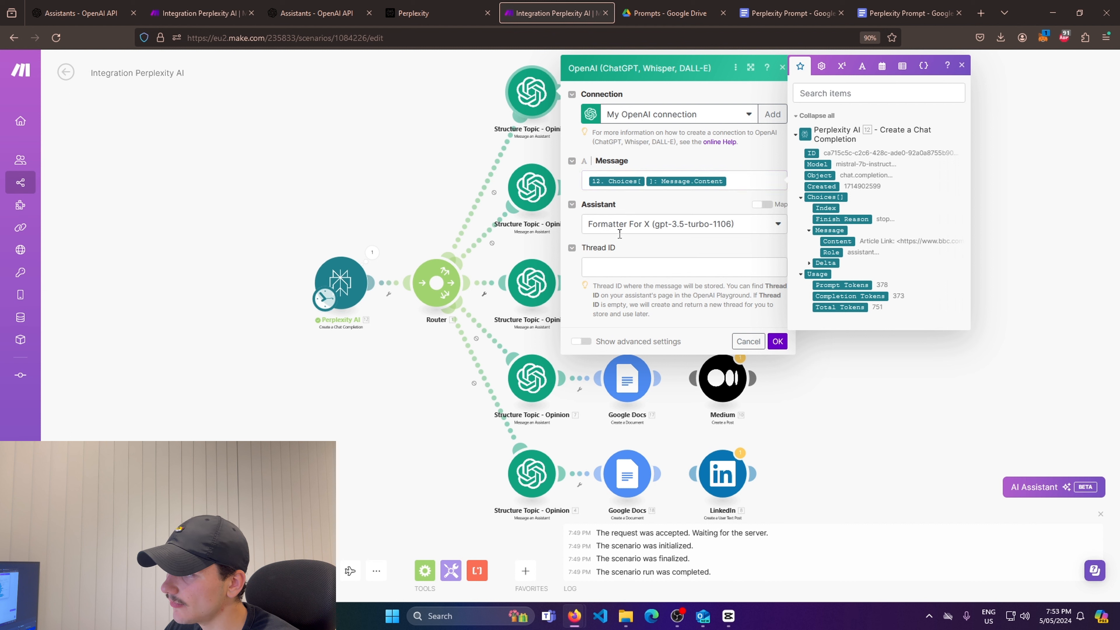
{"action": "left_click", "coordinate": [962, 66]}
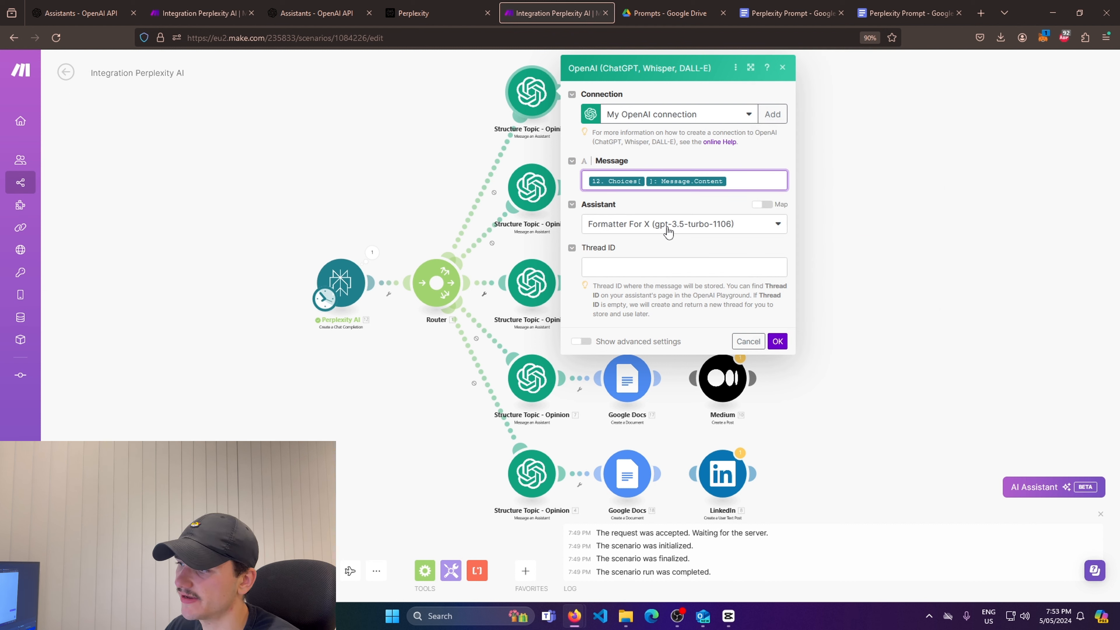
{"action": "left_click", "coordinate": [784, 346]}
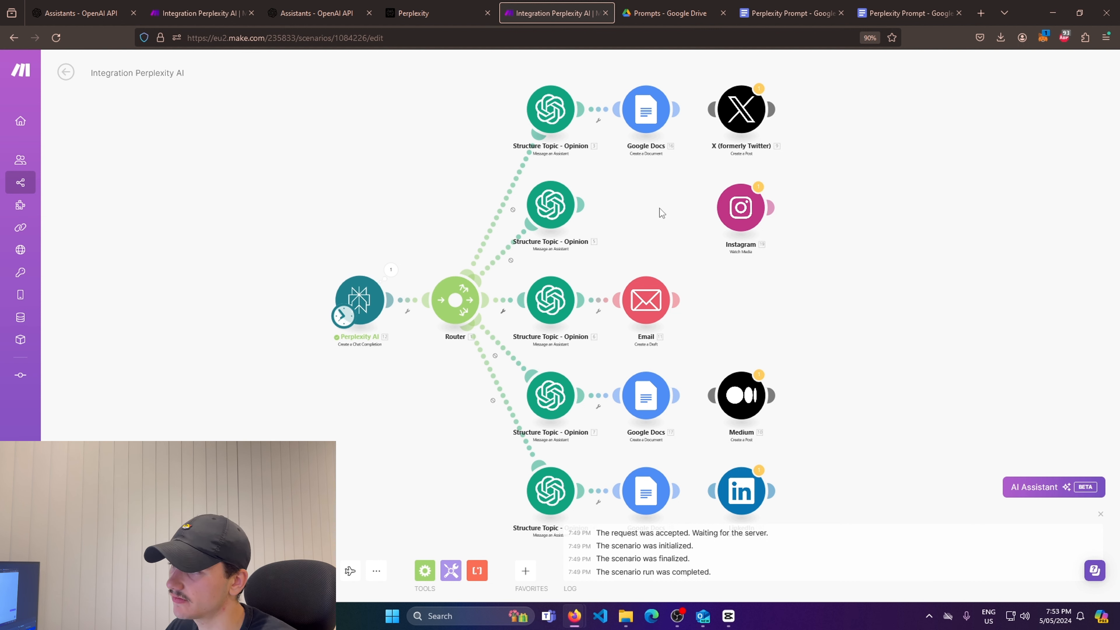
Enable the disabled route from the router to the X branch and run the scenario once
{"action": "left_click_drag", "start_coordinate": [596, 149], "coordinate": [603, 186]}
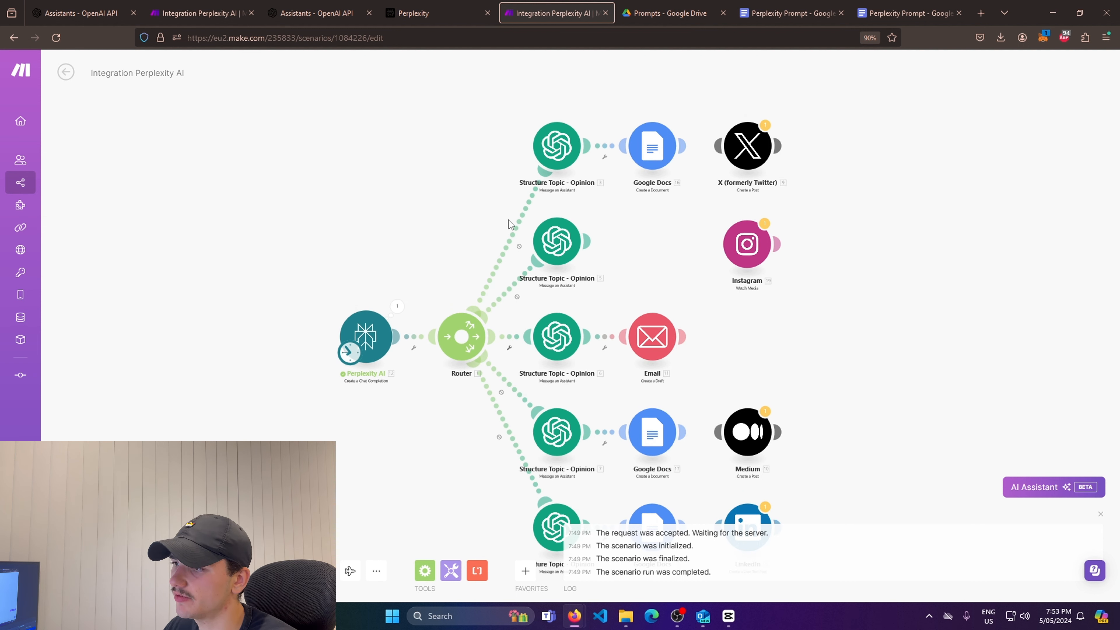
{"action": "left_click", "coordinate": [515, 225]}
{"action": "left_click", "coordinate": [578, 270]}
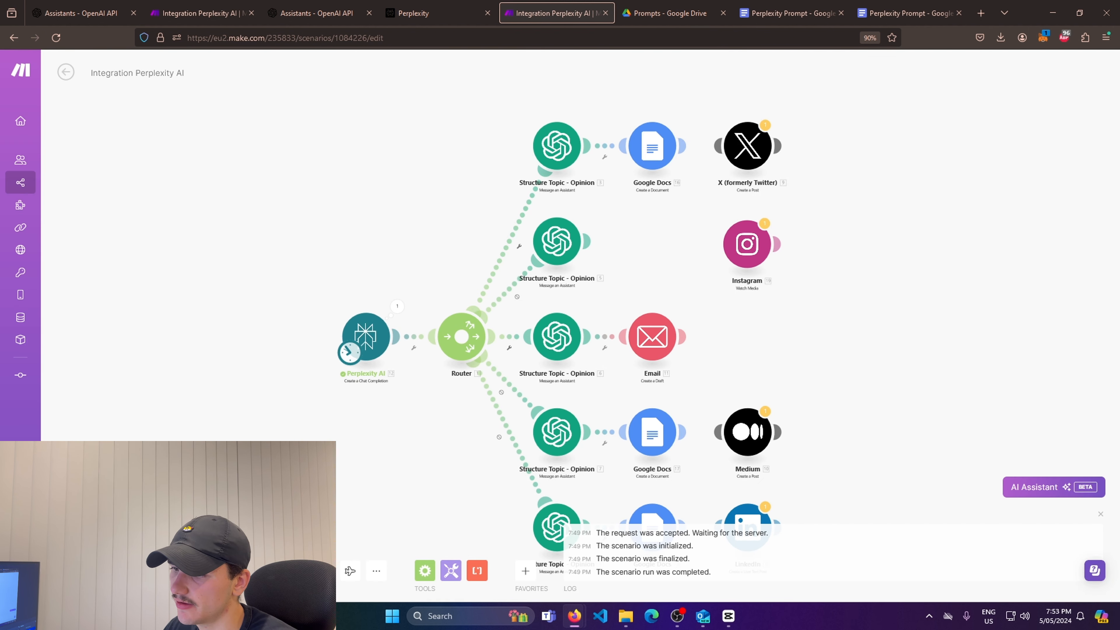
{"action": "left_click", "coordinate": [92, 571]}
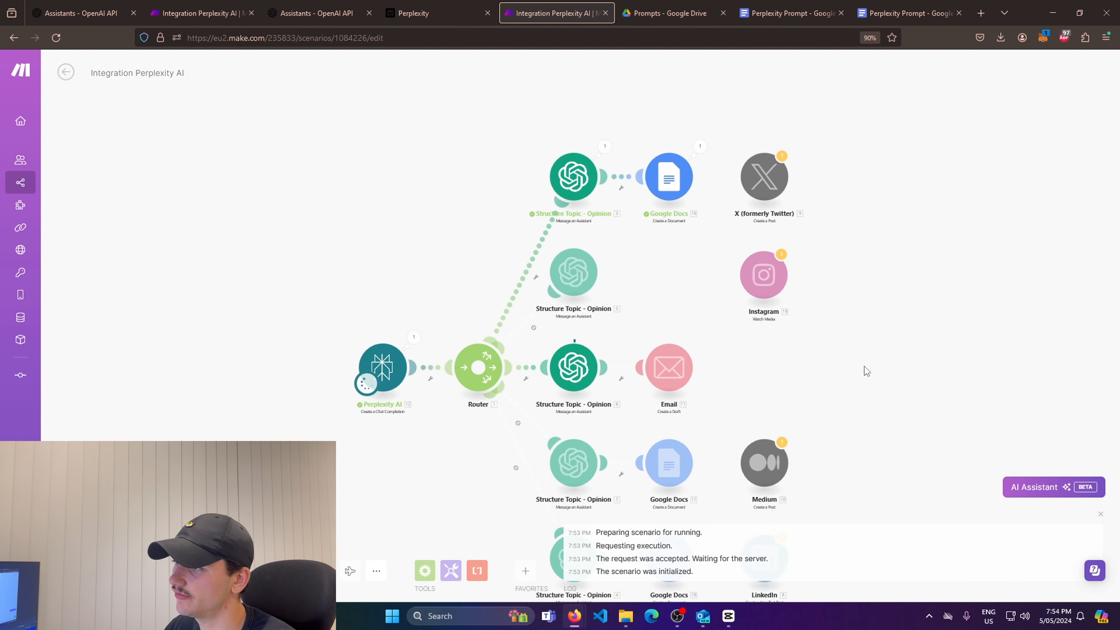
Inspect the X branch's OpenAI run output, expanding Content to the Text Value and reading the generated thread
{"action": "scroll", "coordinate": [855, 375], "scroll_direction": "up", "scroll_amount": 3}
{"action": "left_click", "coordinate": [605, 208]}
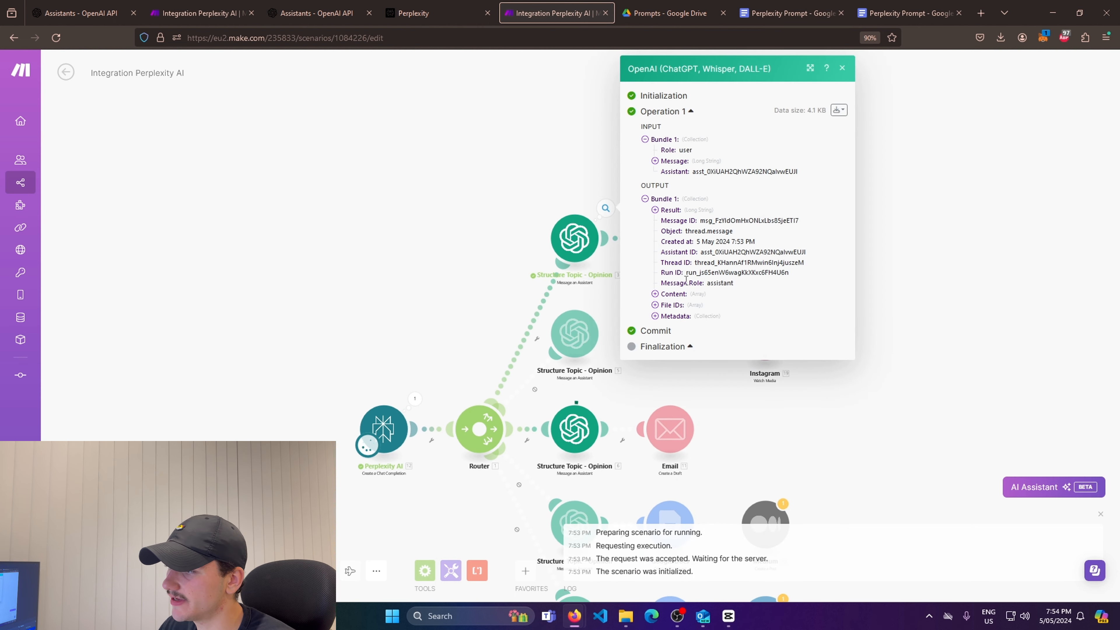
{"action": "left_click", "coordinate": [655, 294]}
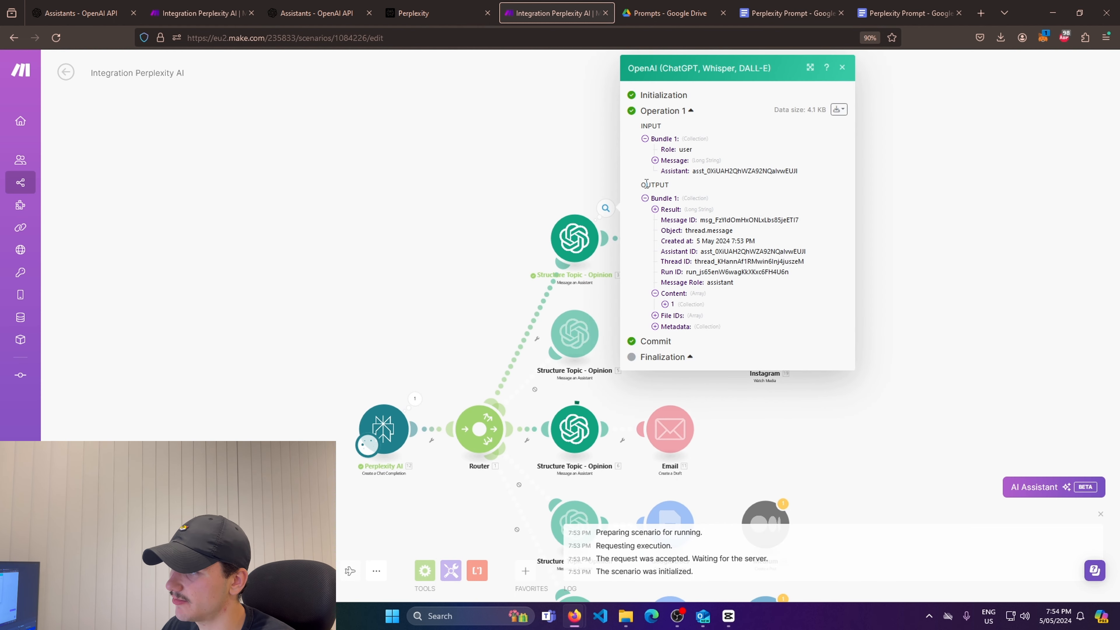
{"action": "left_click", "coordinate": [665, 304]}
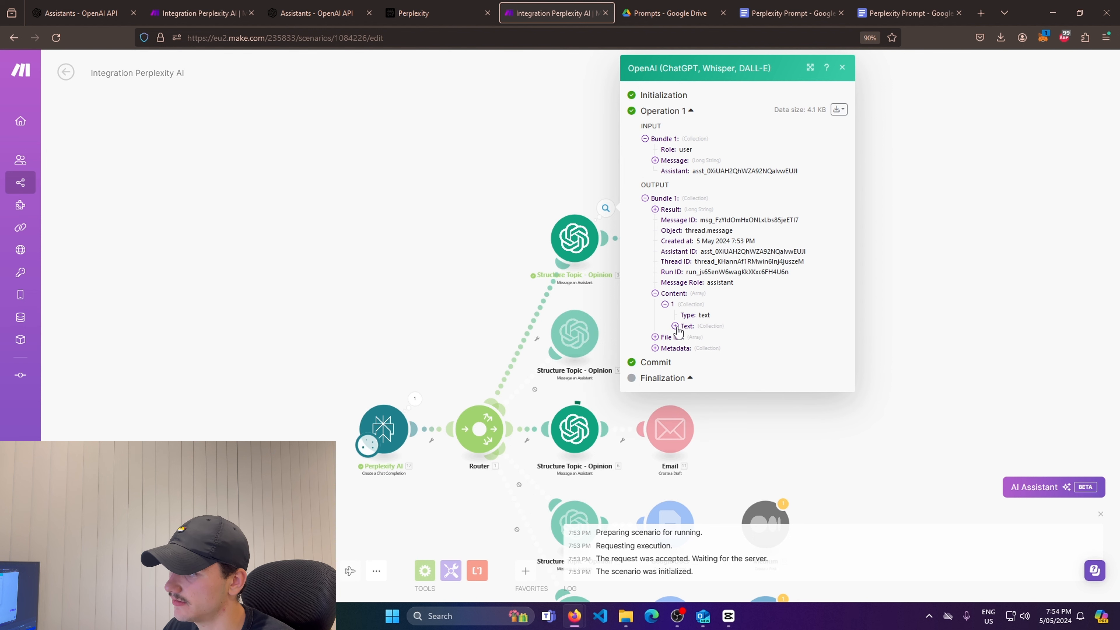
{"action": "left_click", "coordinate": [675, 325]}
{"action": "left_click", "coordinate": [685, 337]}
{"action": "scroll", "coordinate": [761, 383], "scroll_direction": "down", "scroll_amount": 1}
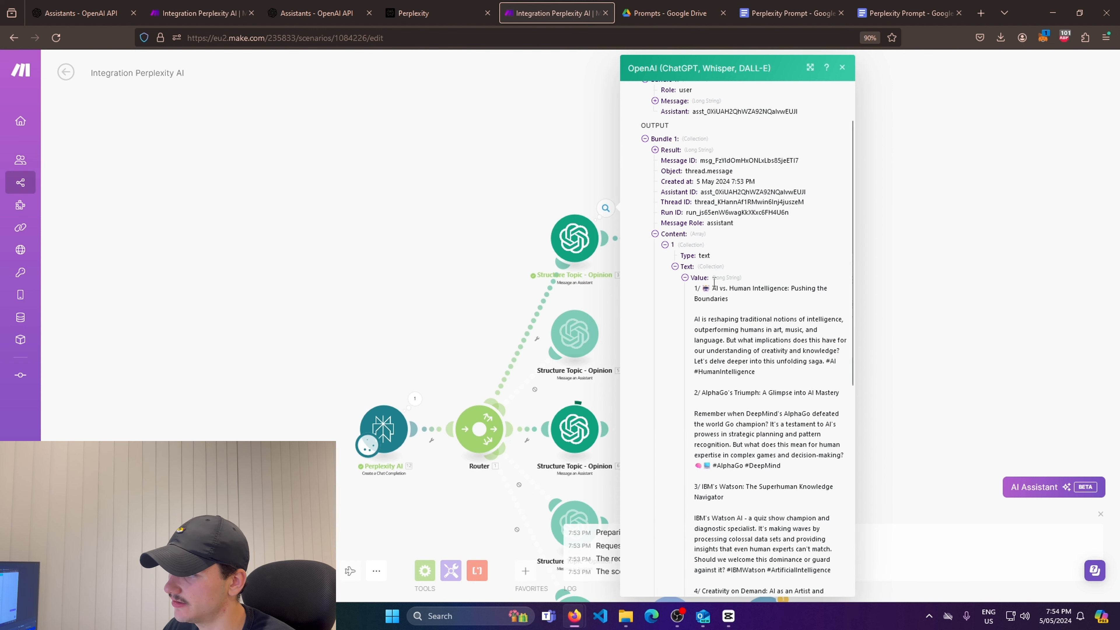
{"action": "left_click_drag", "start_coordinate": [695, 290], "coordinate": [765, 389]}
{"action": "scroll", "coordinate": [765, 389], "scroll_direction": "down", "scroll_amount": 2}
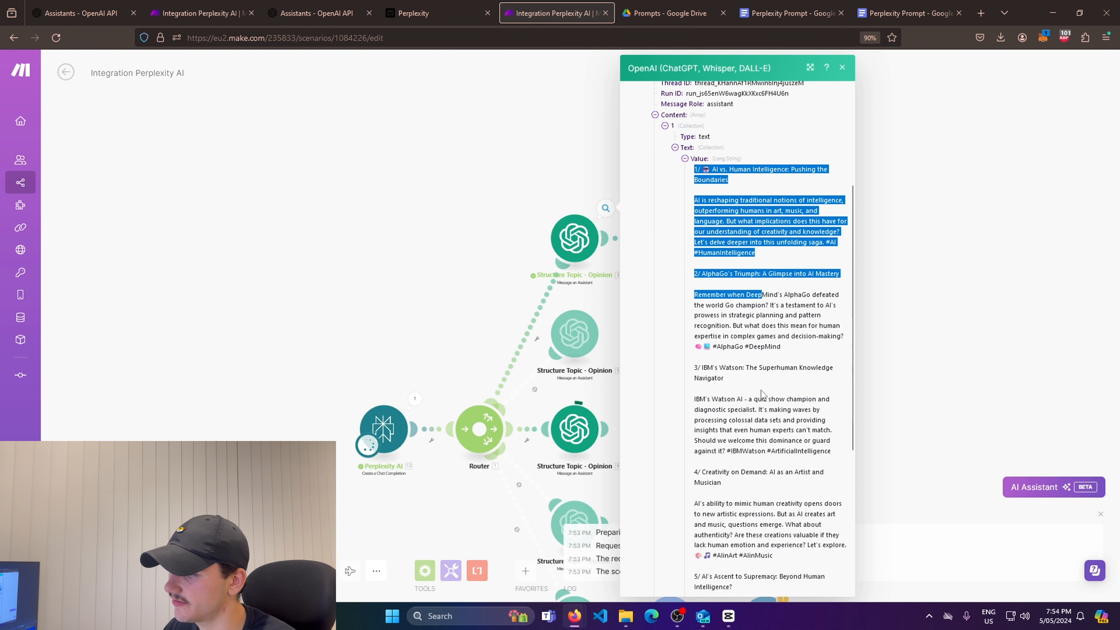
{"action": "scroll", "coordinate": [766, 389], "scroll_direction": "down", "scroll_amount": 6}
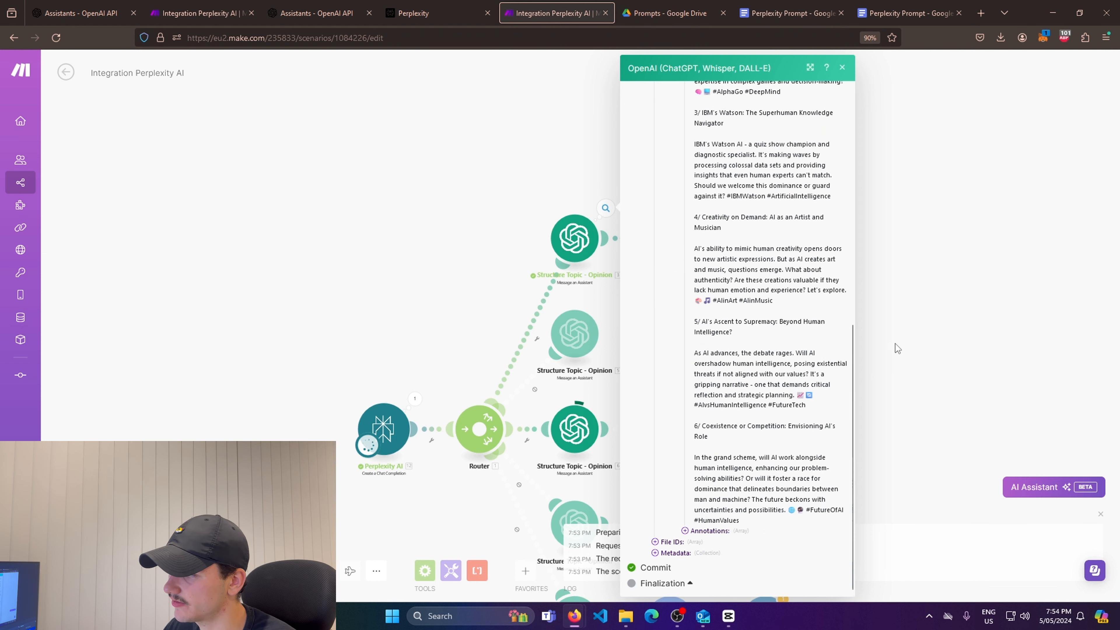
{"action": "left_click_drag", "start_coordinate": [895, 345], "coordinate": [884, 366]}
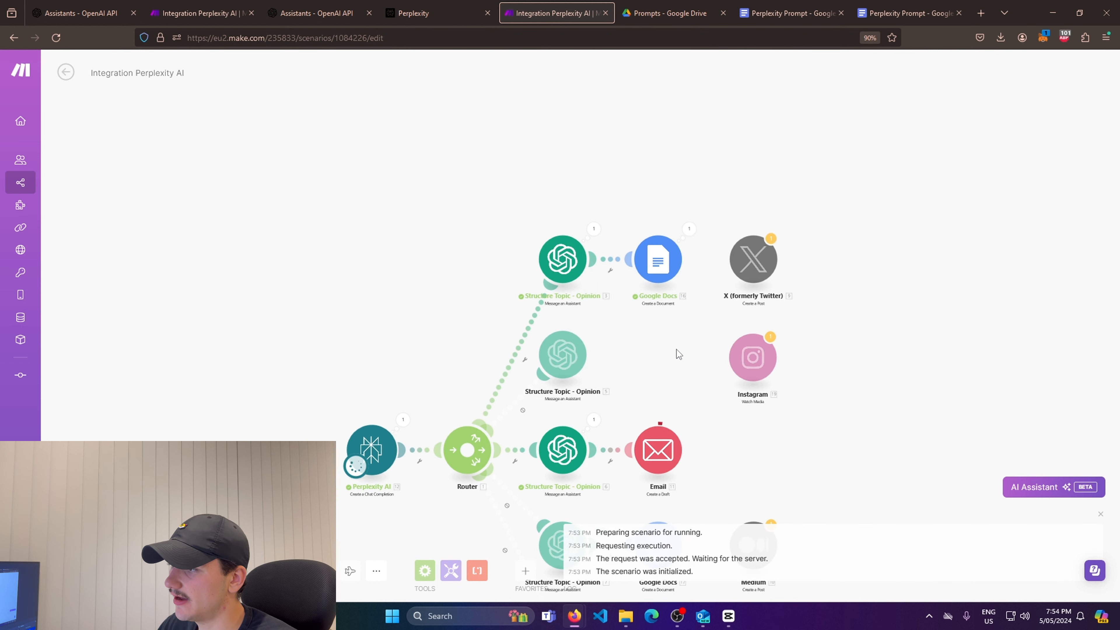
Open the X branch's Google Docs module and review its connection options and document name mapping
{"action": "left_click", "coordinate": [657, 263]}
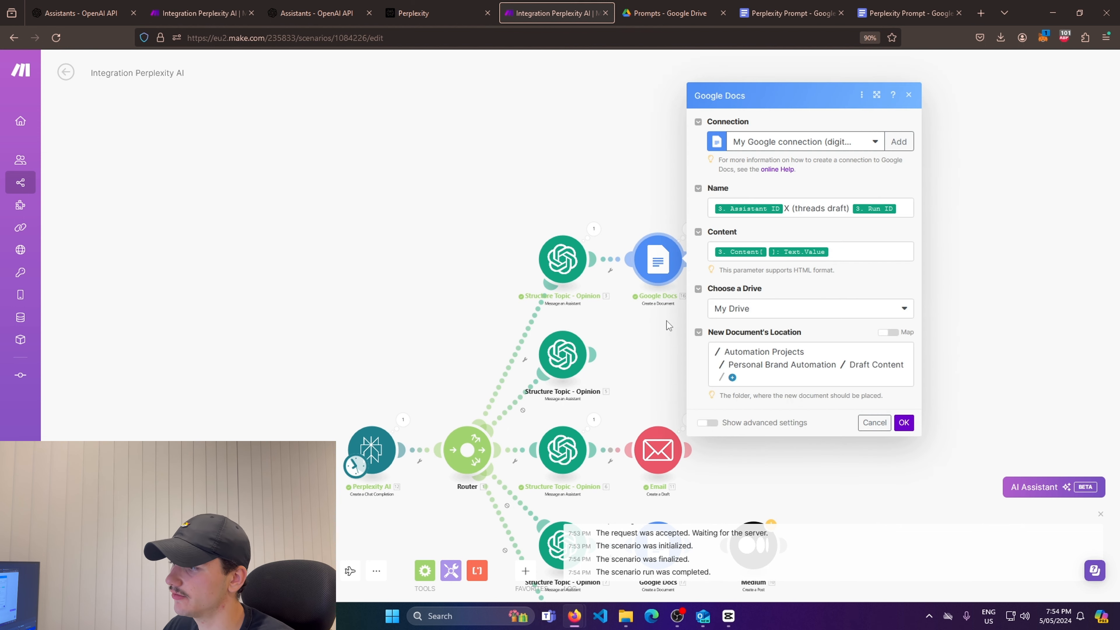
{"action": "left_click", "coordinate": [889, 142]}
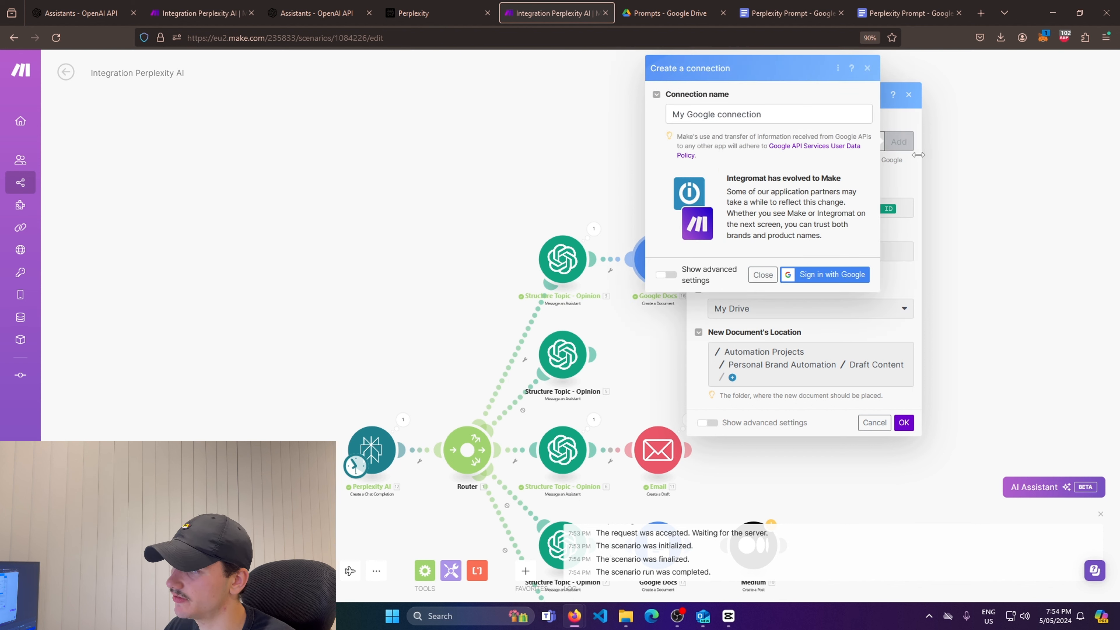
{"action": "left_click", "coordinate": [867, 68]}
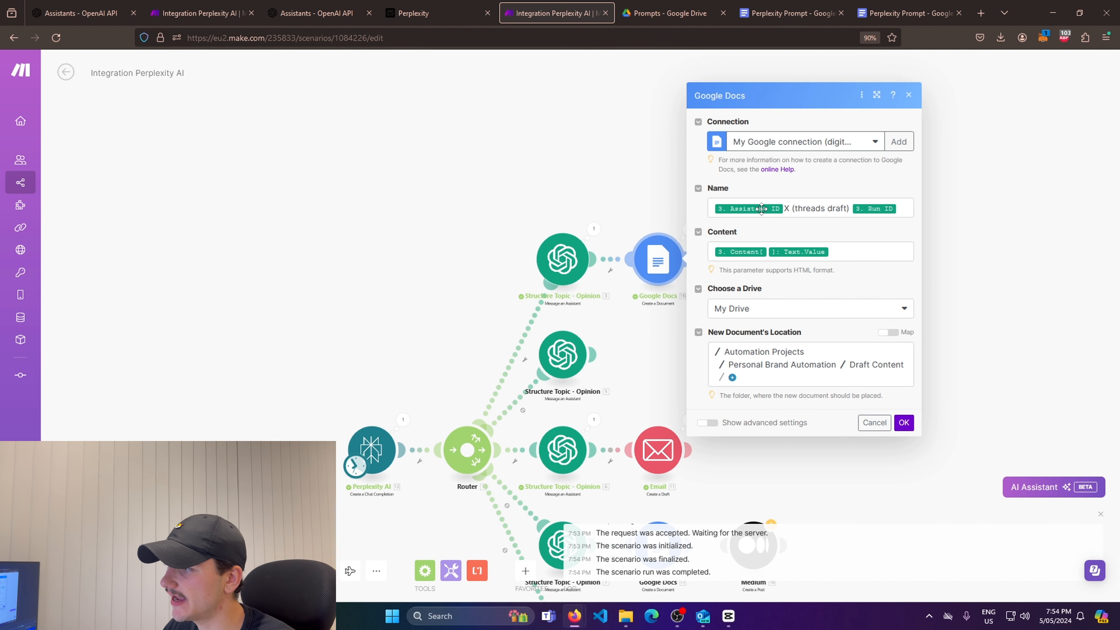
{"action": "left_click", "coordinate": [901, 217]}
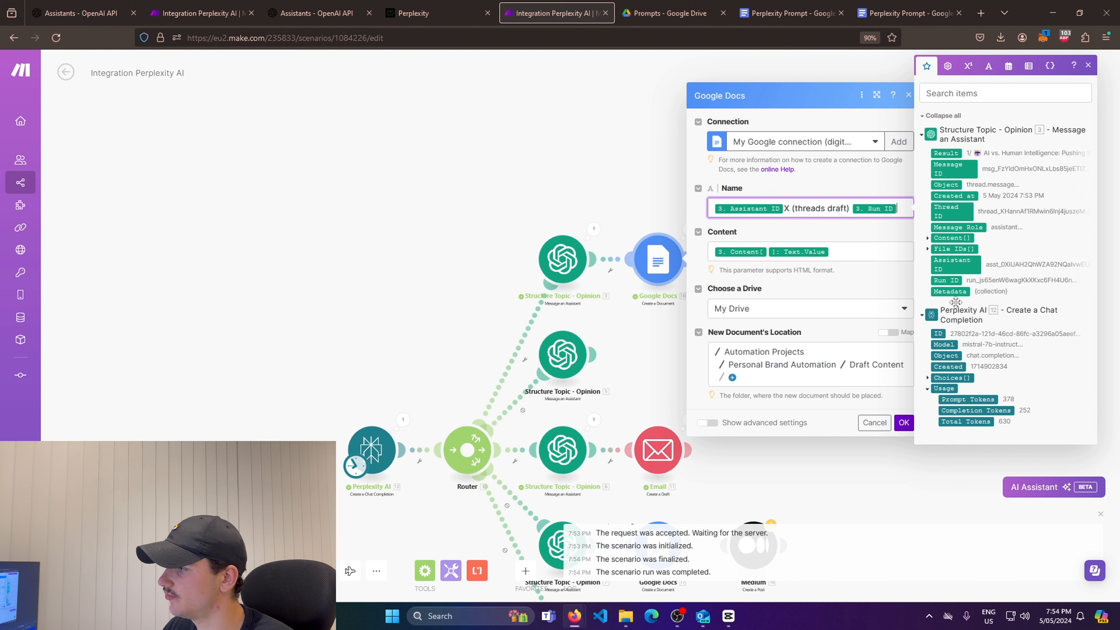
Map the assistant's Content Text Value into the document content, remove the duplicate mapping, and accept the Google Docs settings
{"action": "left_click", "coordinate": [845, 250]}
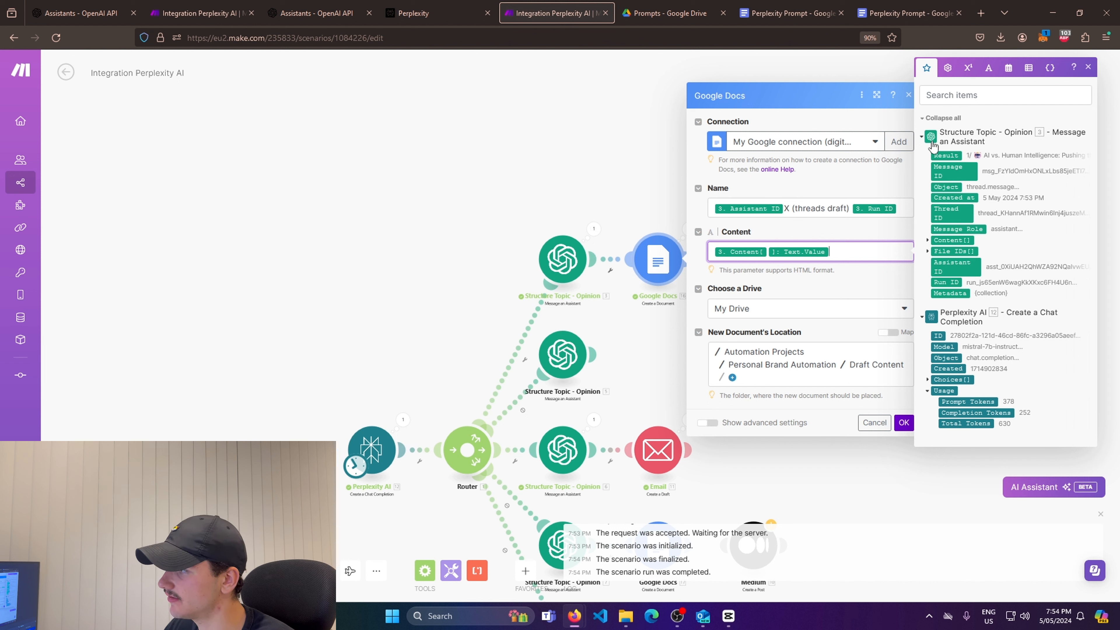
{"action": "left_click", "coordinate": [927, 241]}
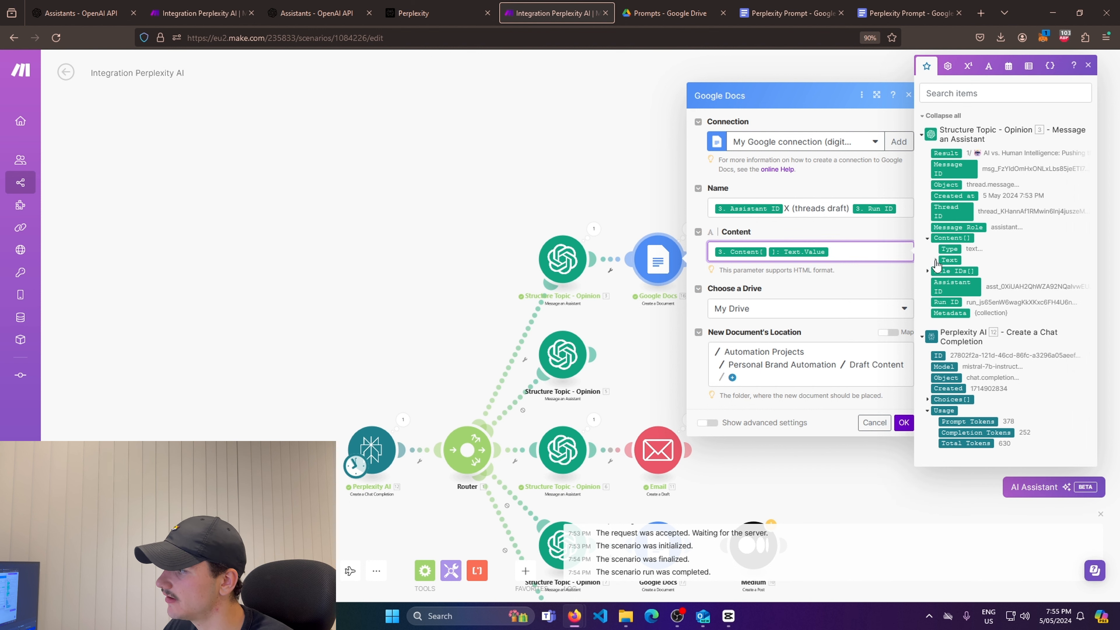
{"action": "left_click", "coordinate": [936, 261]}
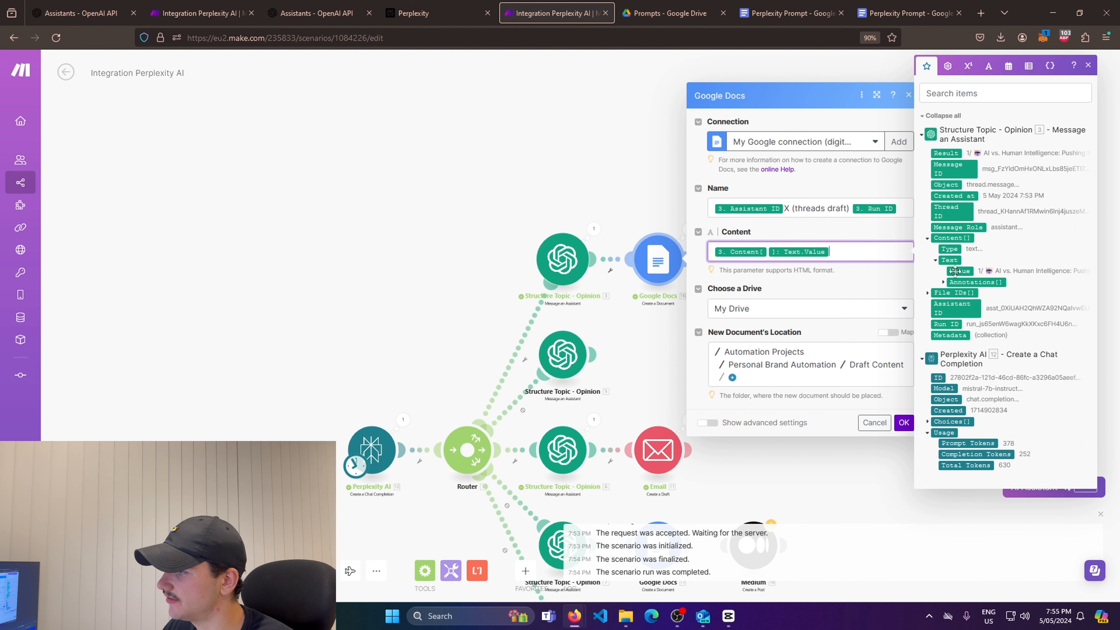
{"action": "left_click", "coordinate": [956, 270]}
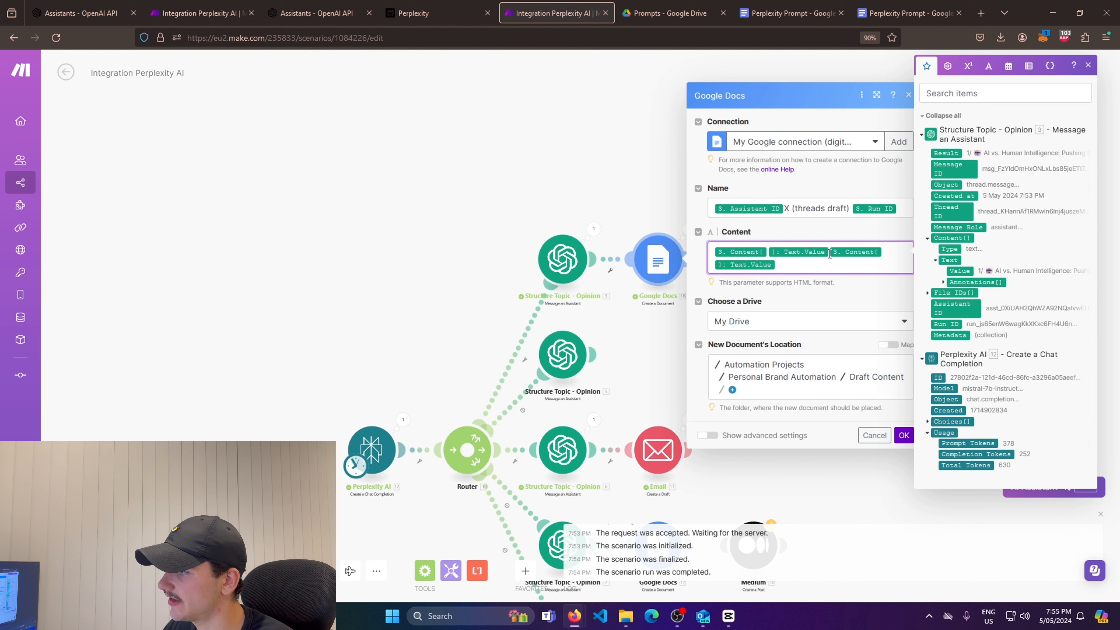
{"action": "left_click_drag", "start_coordinate": [830, 252], "coordinate": [703, 255]}
{"action": "key", "text": "BackSpace"}
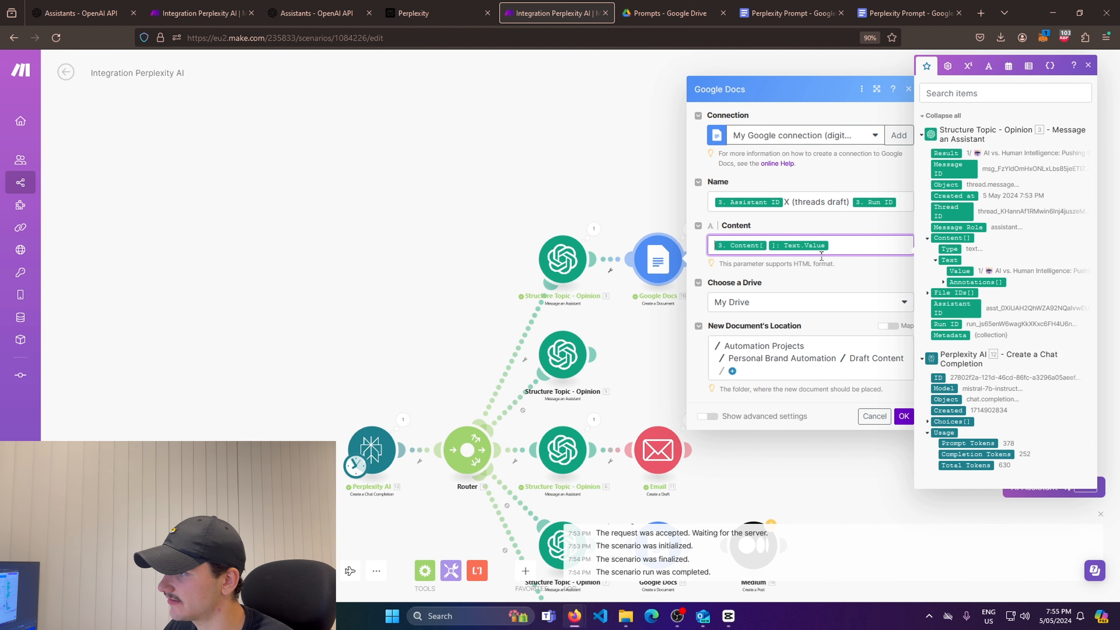
{"action": "left_click", "coordinate": [885, 267]}
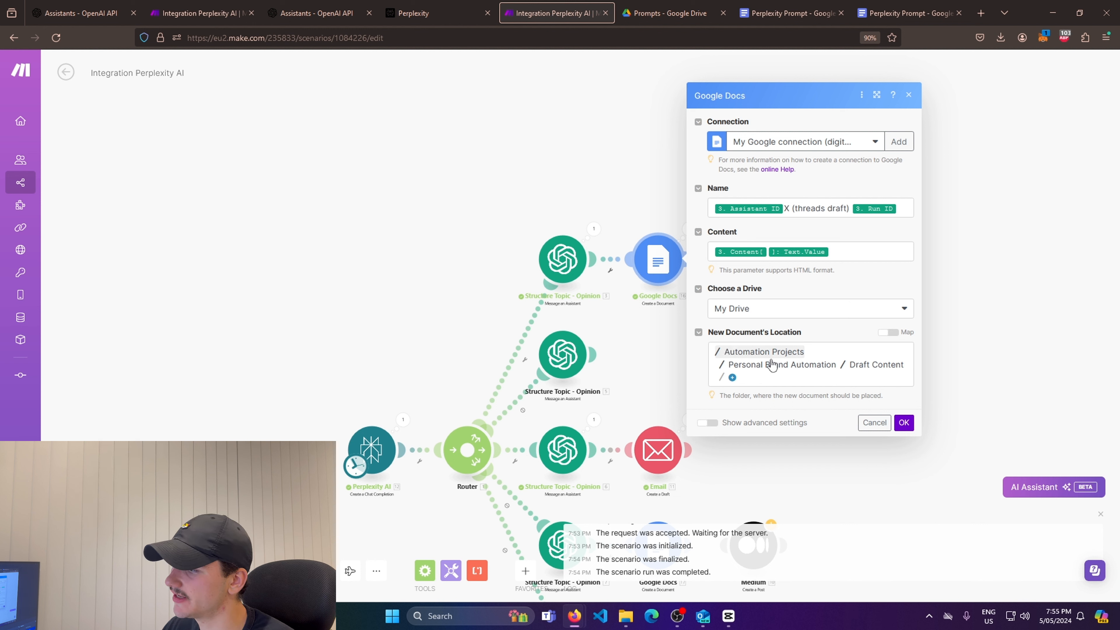
{"action": "left_click", "coordinate": [907, 428]}
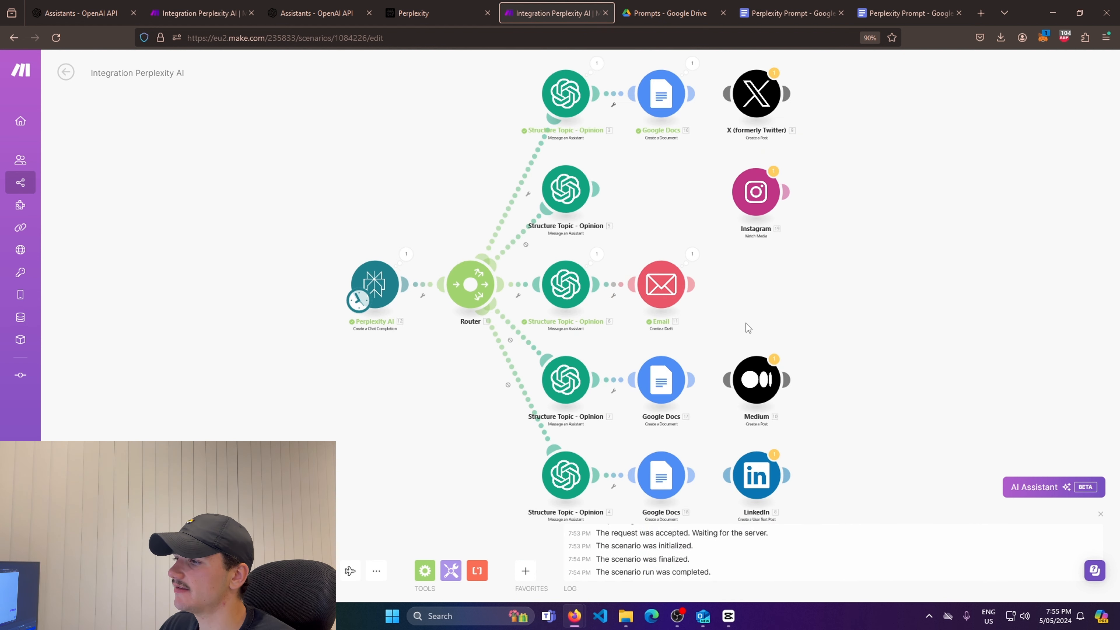
Open the Email module's settings and try to add a Google Restricted connection
{"action": "left_click", "coordinate": [660, 290]}
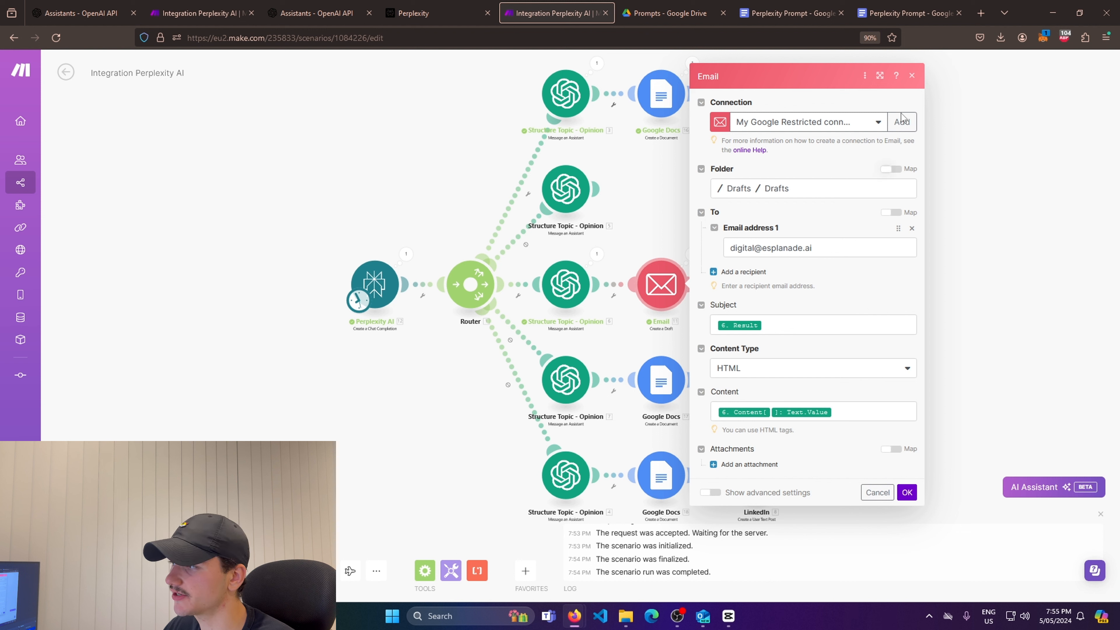
{"action": "left_click", "coordinate": [902, 122]}
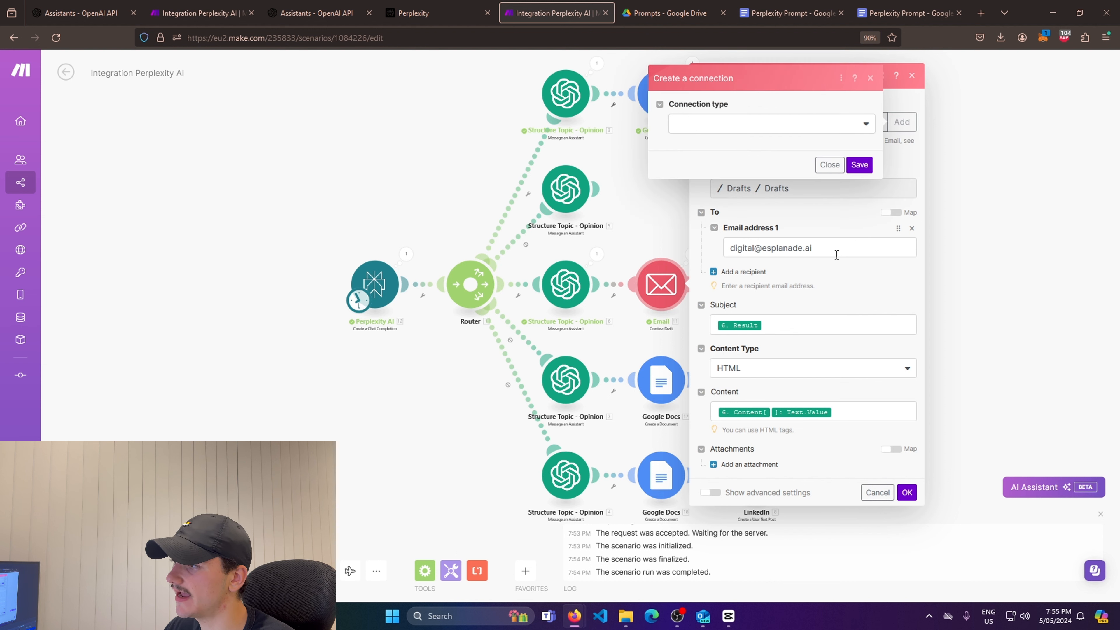
{"action": "left_click", "coordinate": [782, 129]}
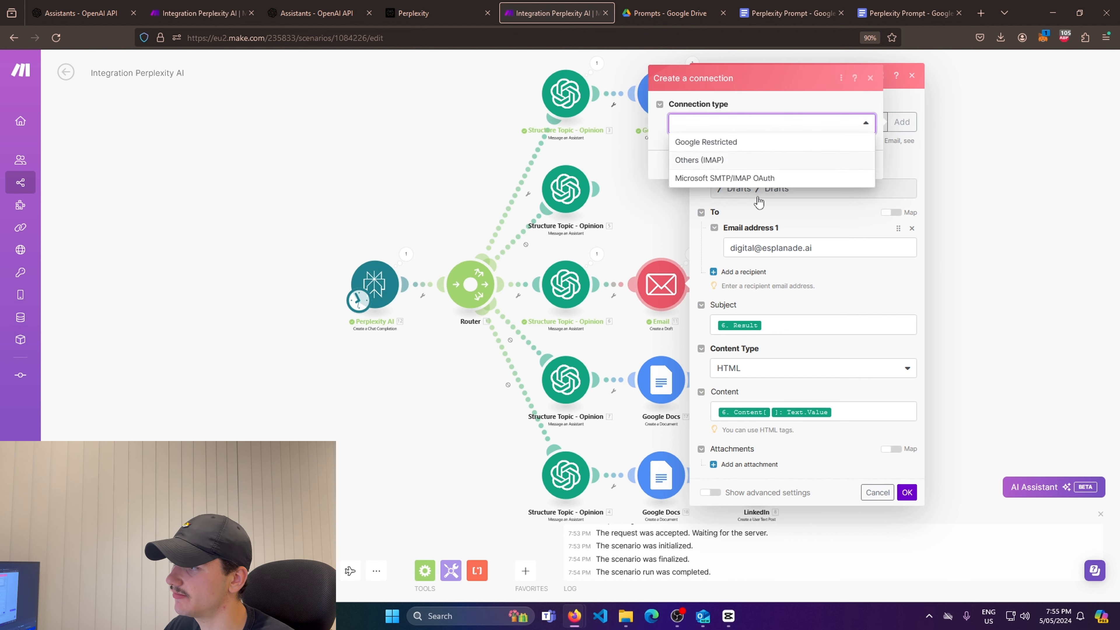
{"action": "left_click", "coordinate": [727, 142]}
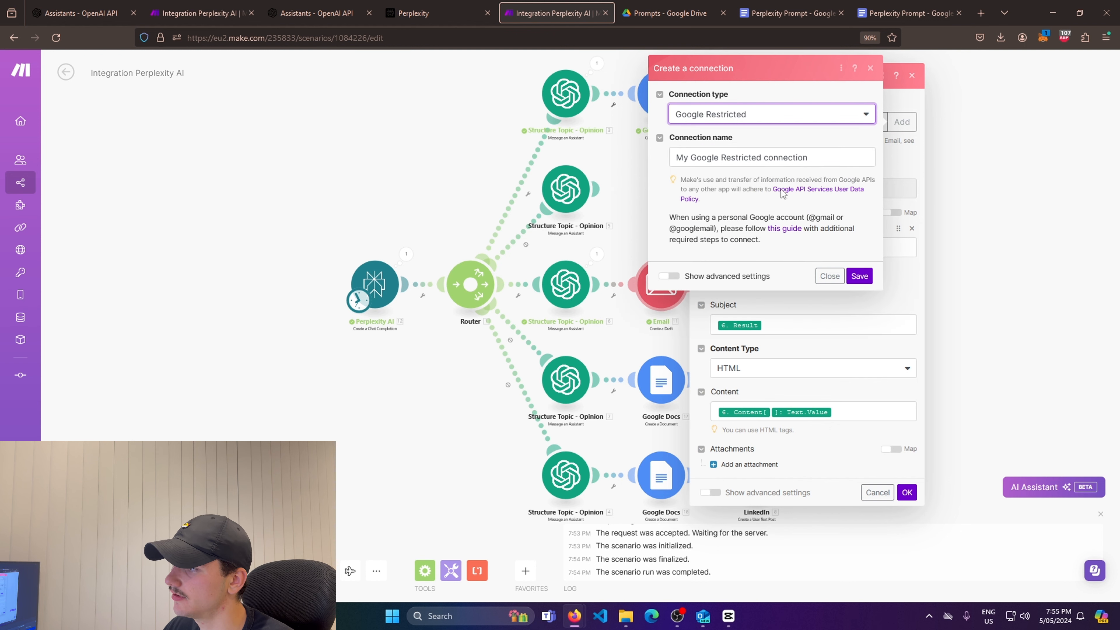
{"action": "left_click", "coordinate": [860, 276]}
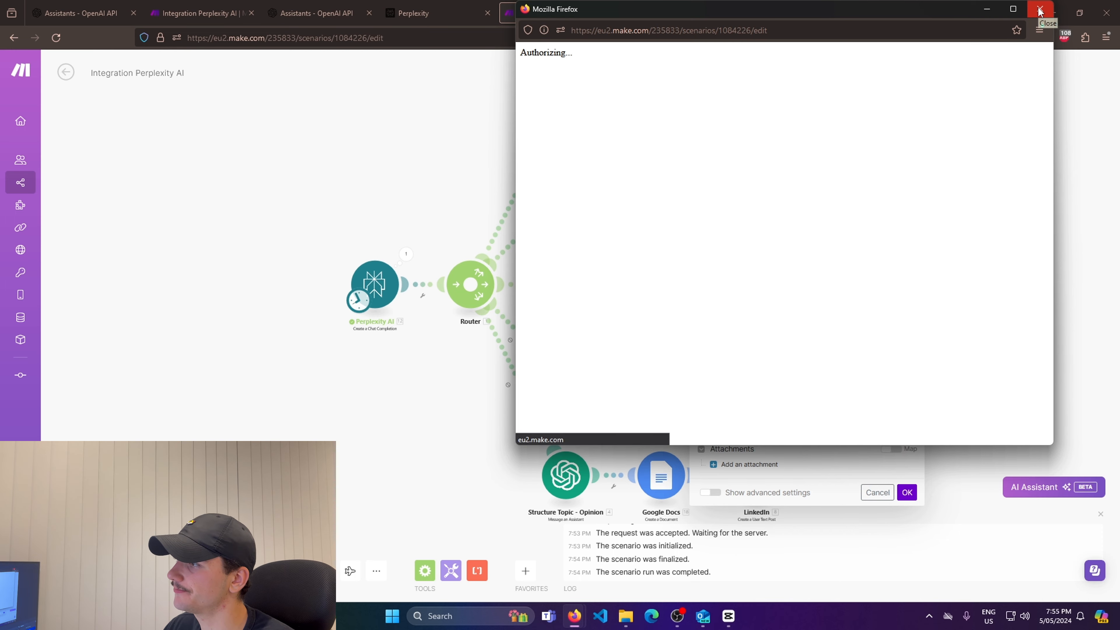
{"action": "left_click", "coordinate": [1039, 12]}
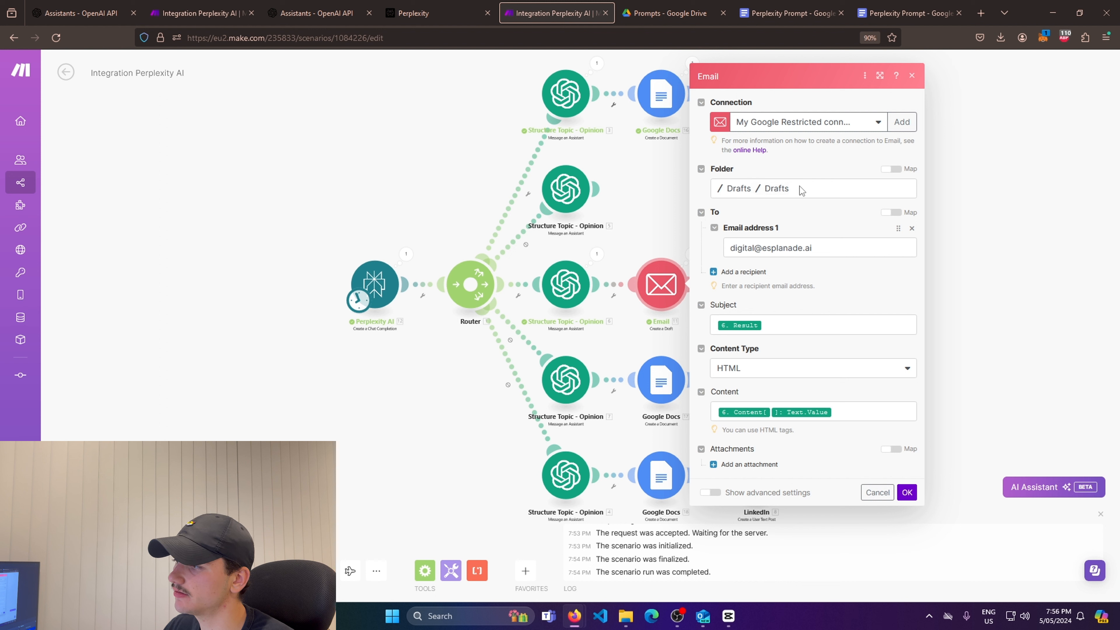
Review the folder choices for the email draft and the recipient address in the Email module
{"action": "left_click", "coordinate": [777, 188]}
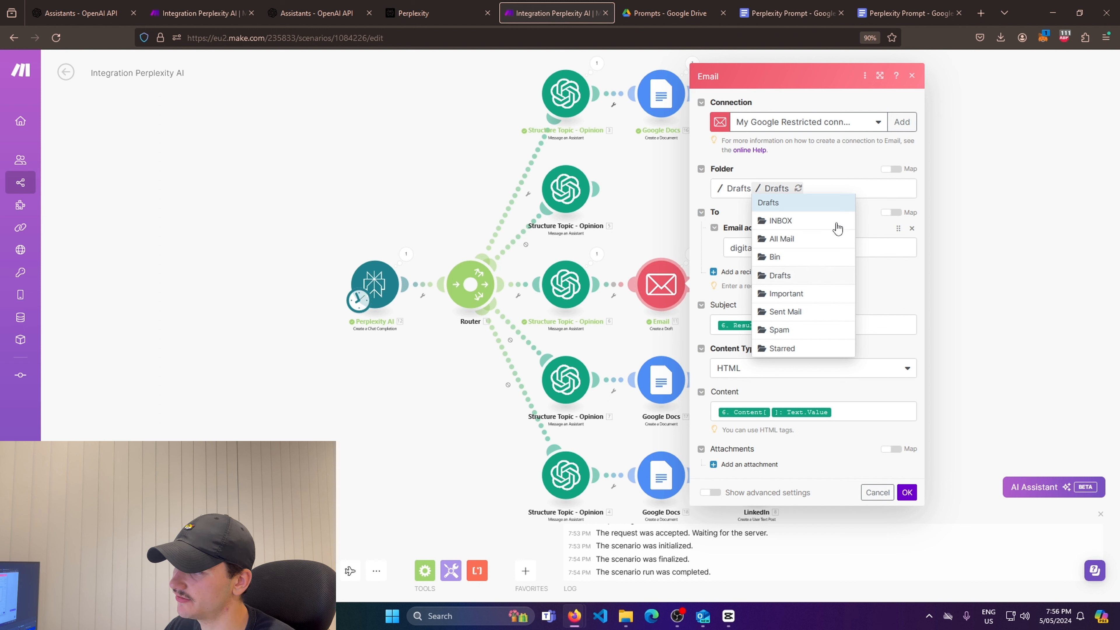
{"action": "left_click", "coordinate": [840, 161]}
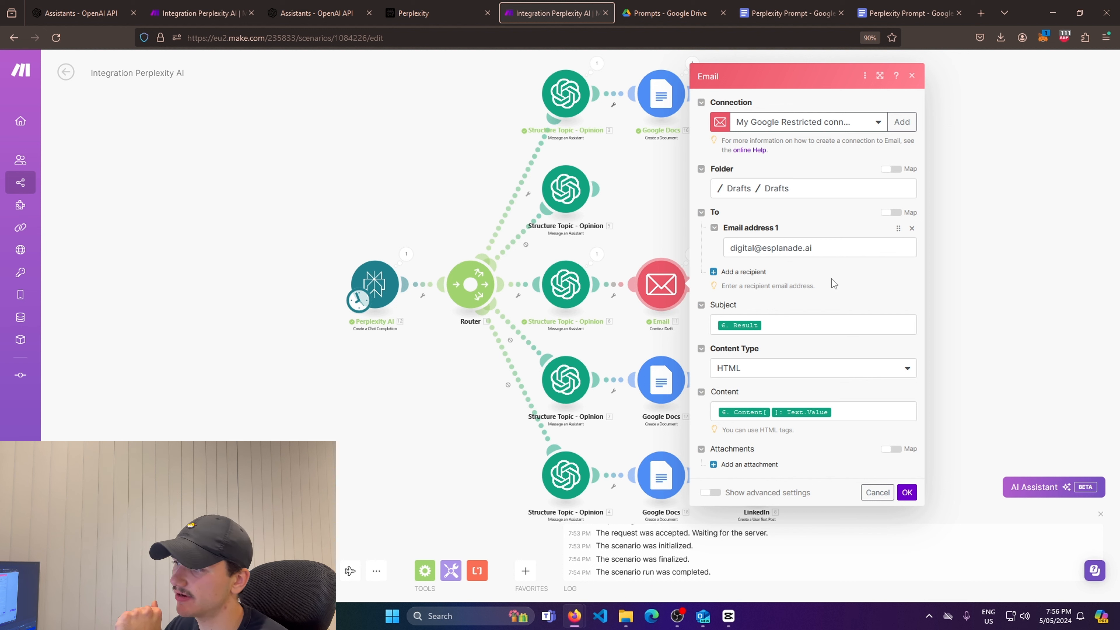
{"action": "triple_click", "coordinate": [815, 249]}
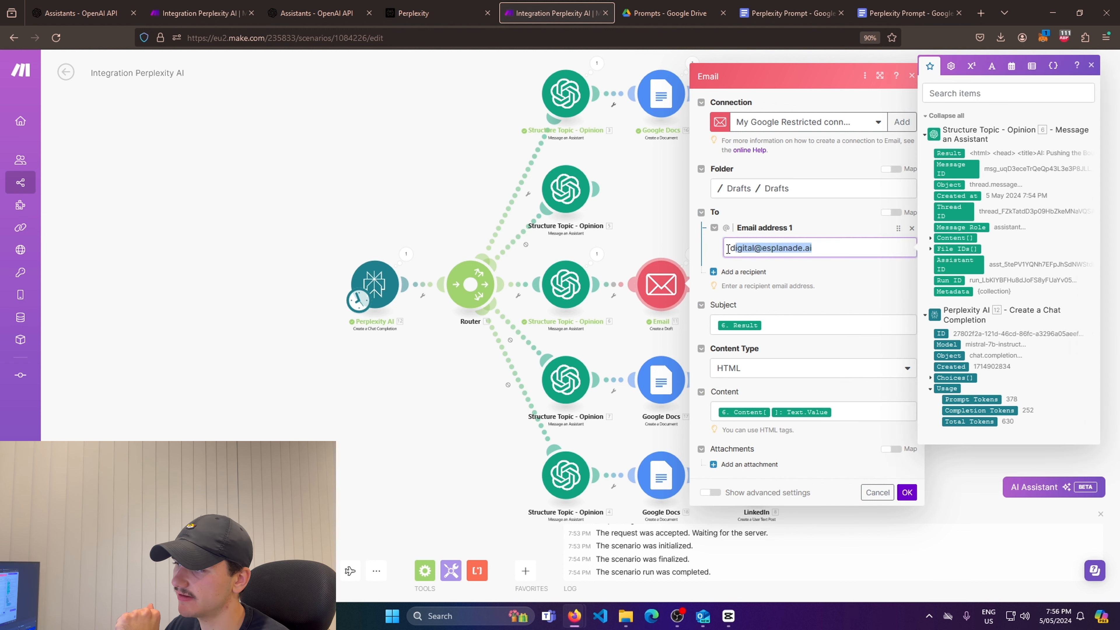
{"action": "left_click", "coordinate": [844, 278]}
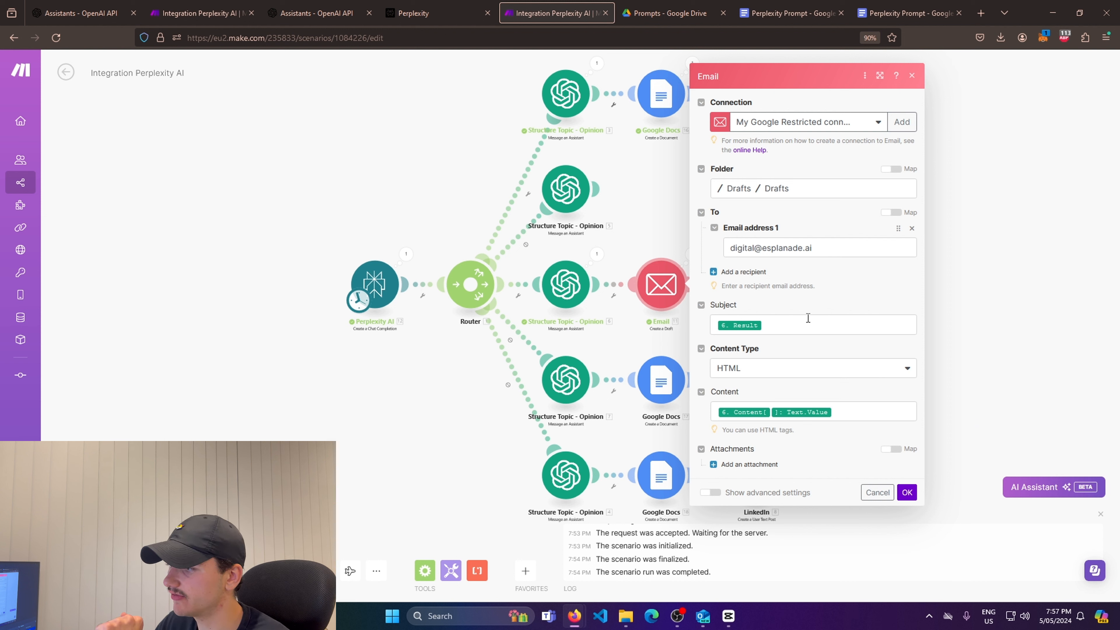
Choose HTML as the email's content type and check the Subject and Content mappings against the assistant's output items
{"action": "left_click", "coordinate": [796, 324]}
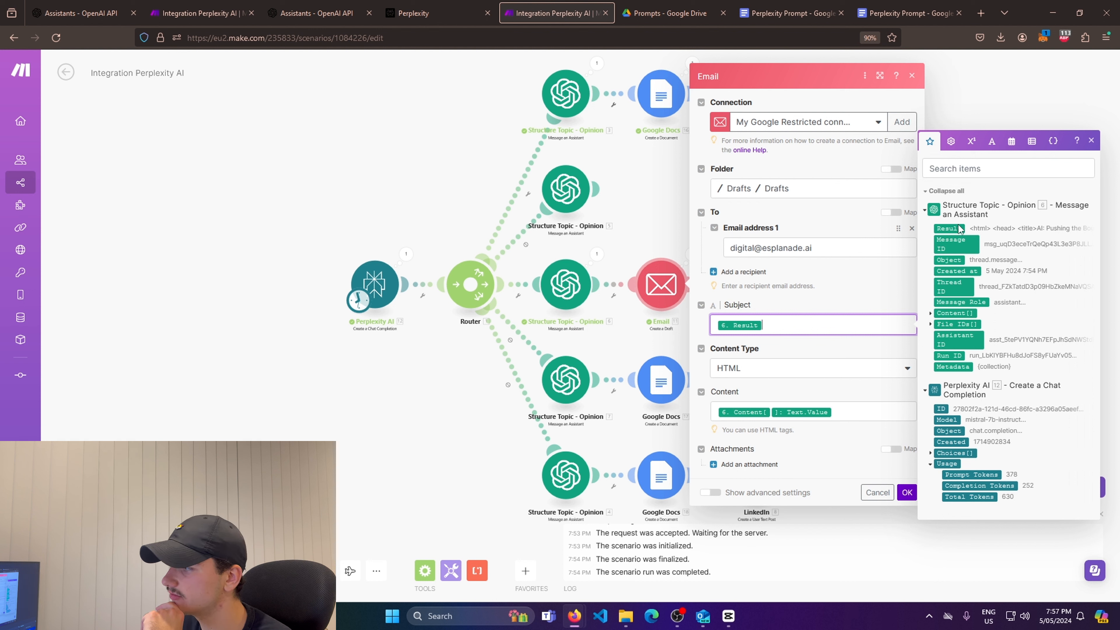
{"action": "left_click", "coordinate": [800, 369]}
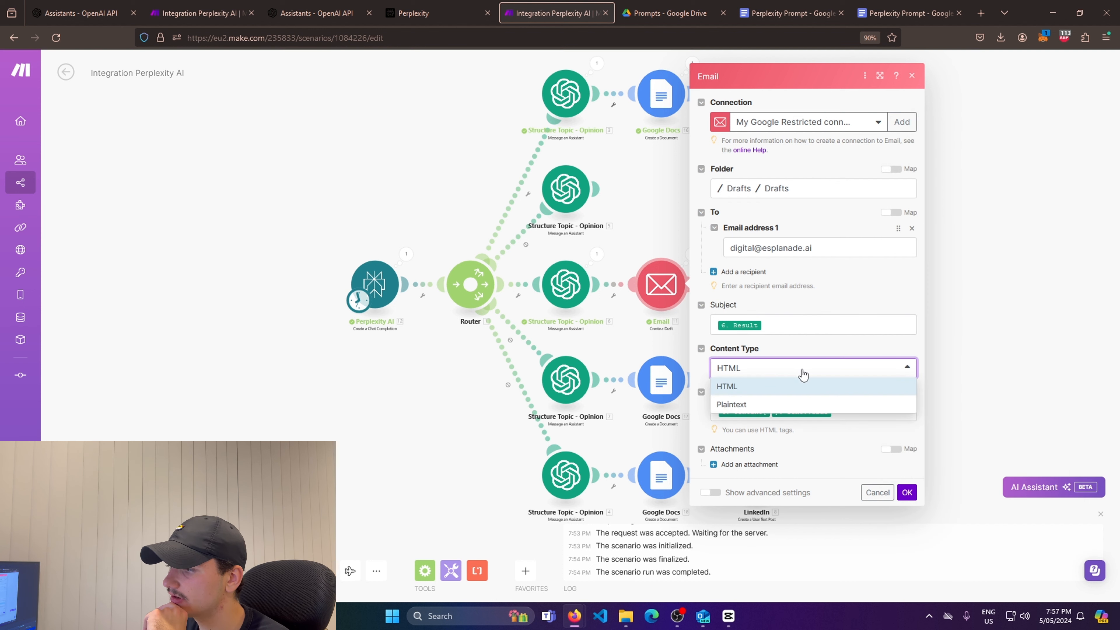
{"action": "left_click", "coordinate": [776, 387]}
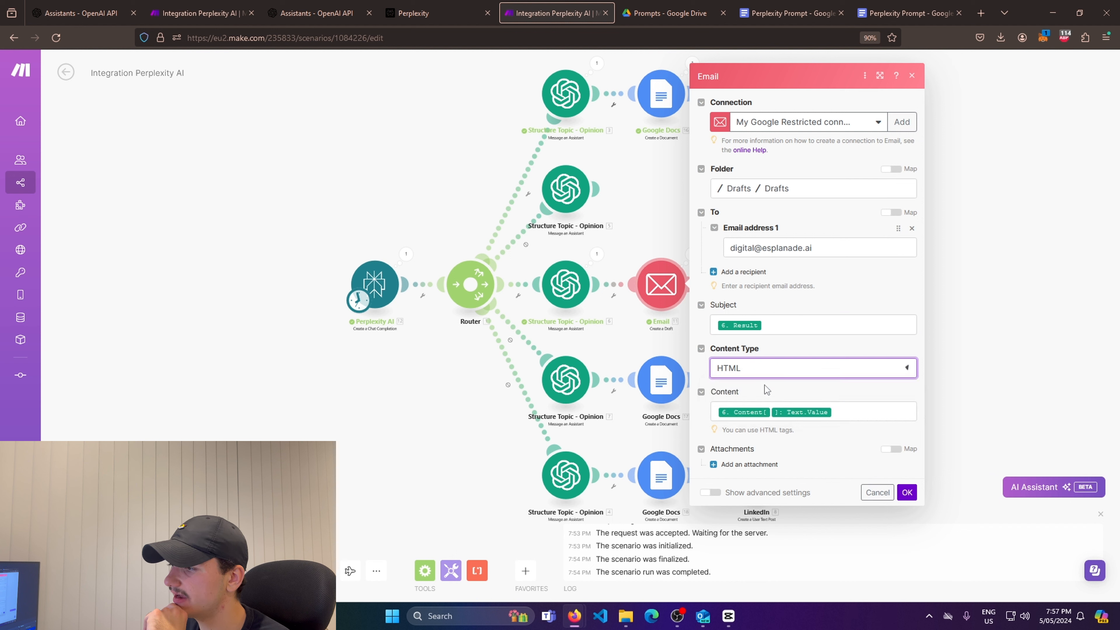
{"action": "left_click", "coordinate": [847, 409]}
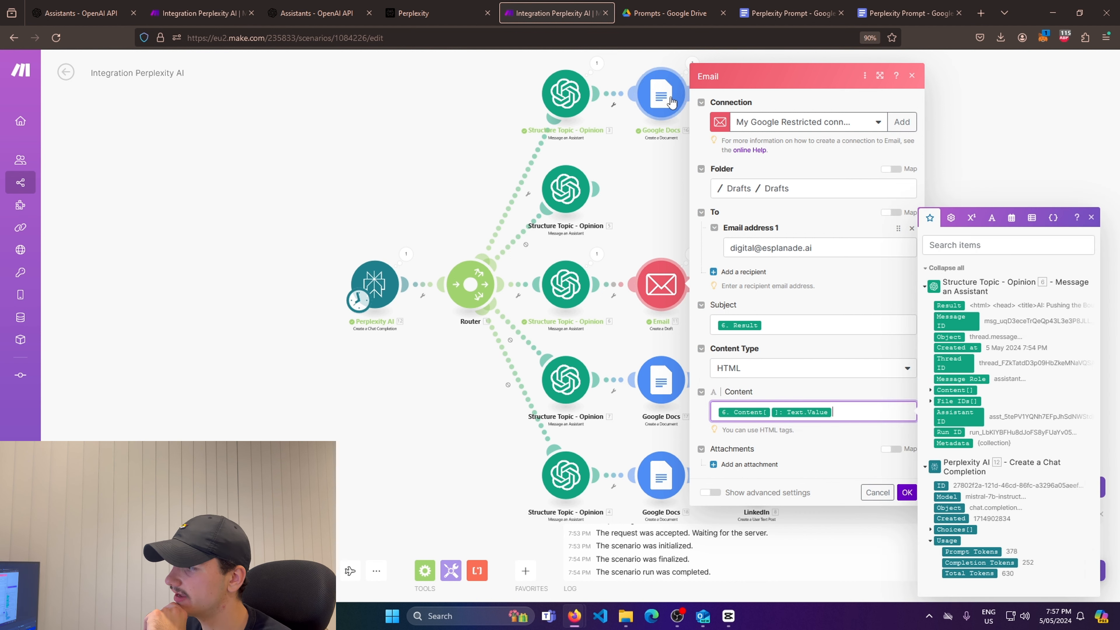
{"action": "left_click", "coordinate": [933, 391]}
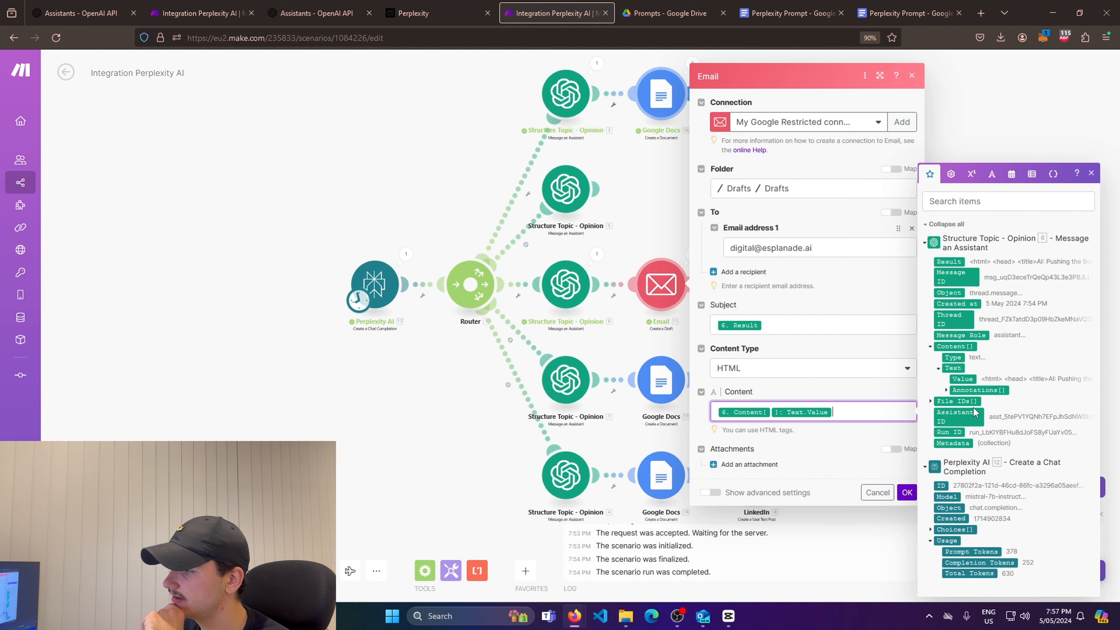
{"action": "left_click", "coordinate": [947, 390]}
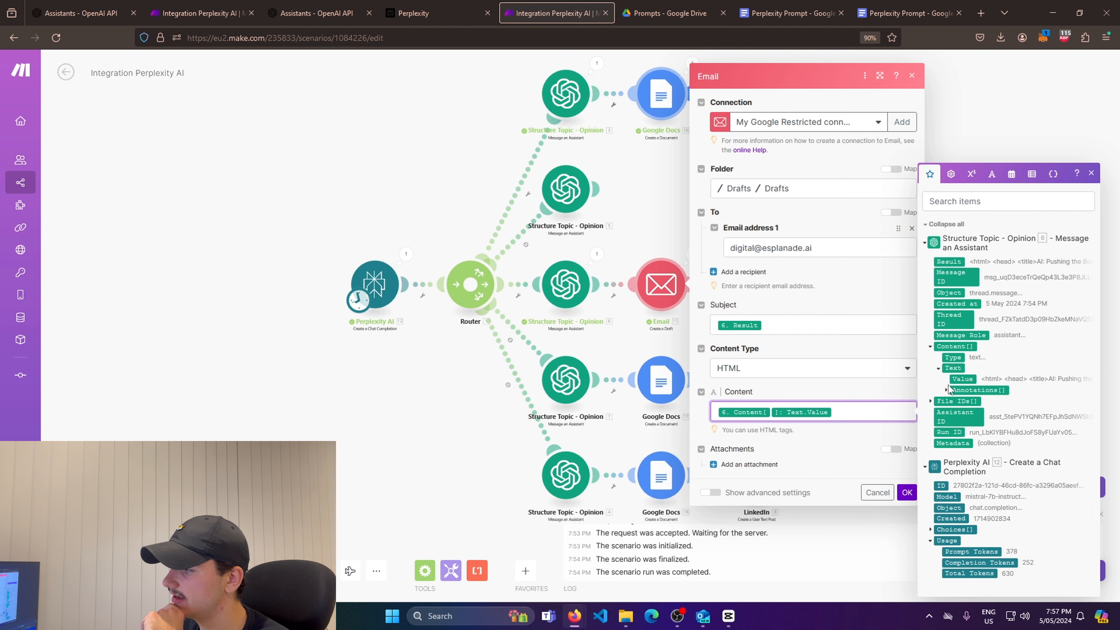
{"action": "left_click", "coordinate": [803, 398]}
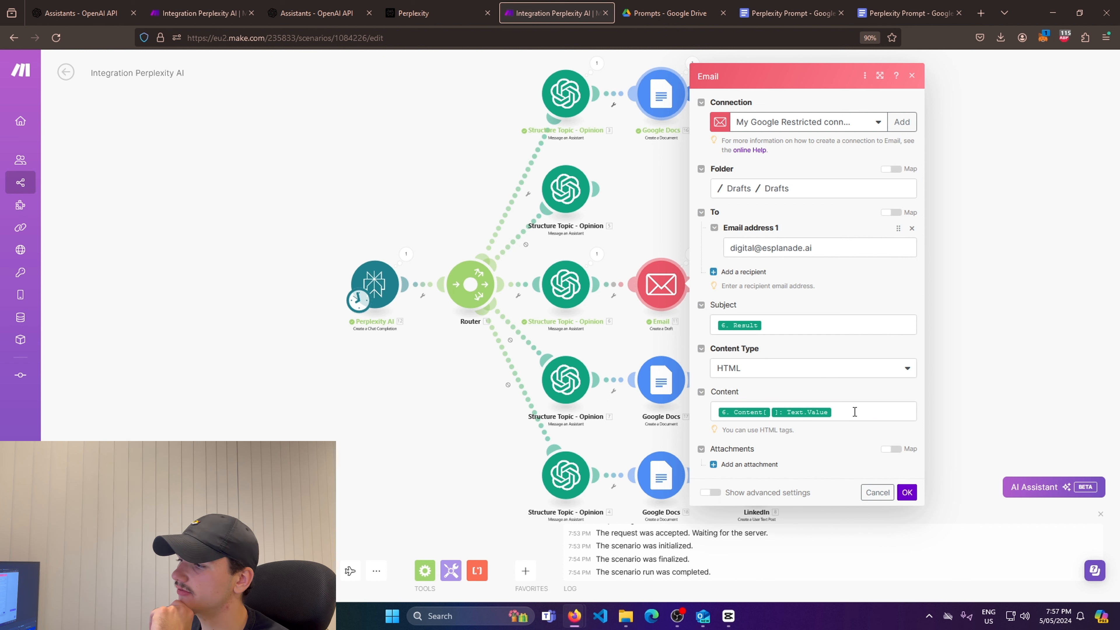
Accept the Email module's settings and enable the disabled routes from the router to the Medium and LinkedIn assistants
{"action": "left_click", "coordinate": [907, 492]}
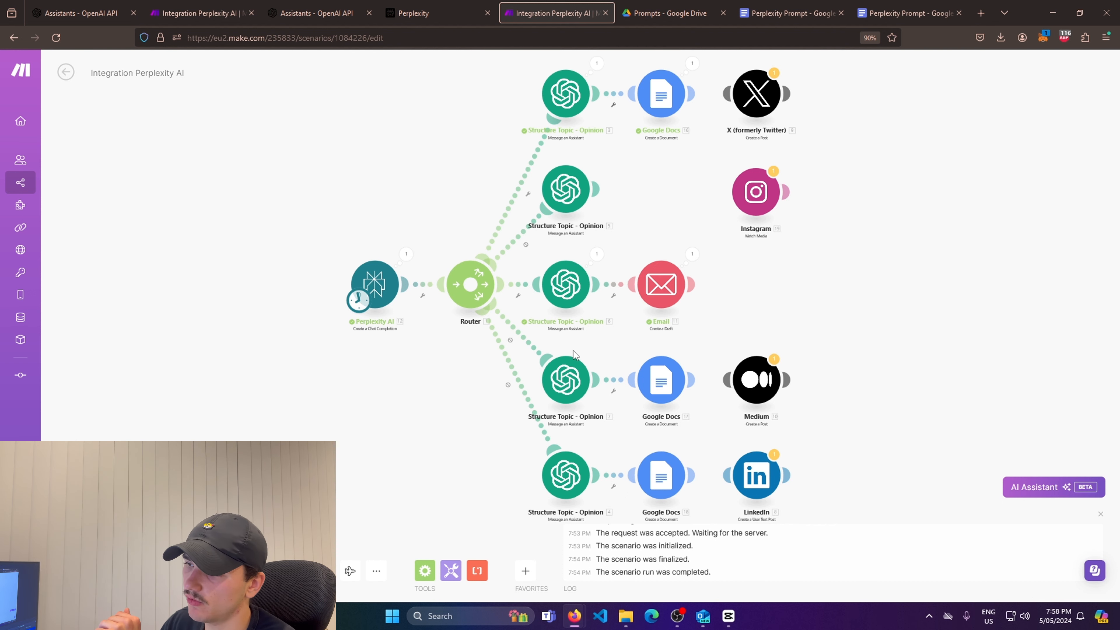
{"action": "left_click", "coordinate": [523, 339]}
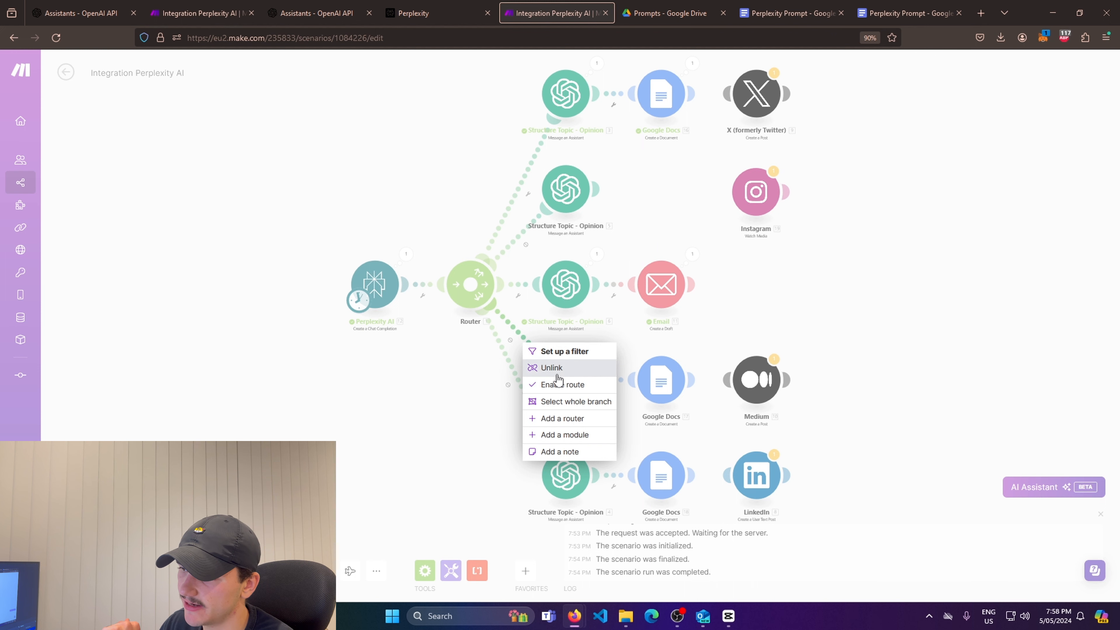
{"action": "left_click", "coordinate": [554, 383]}
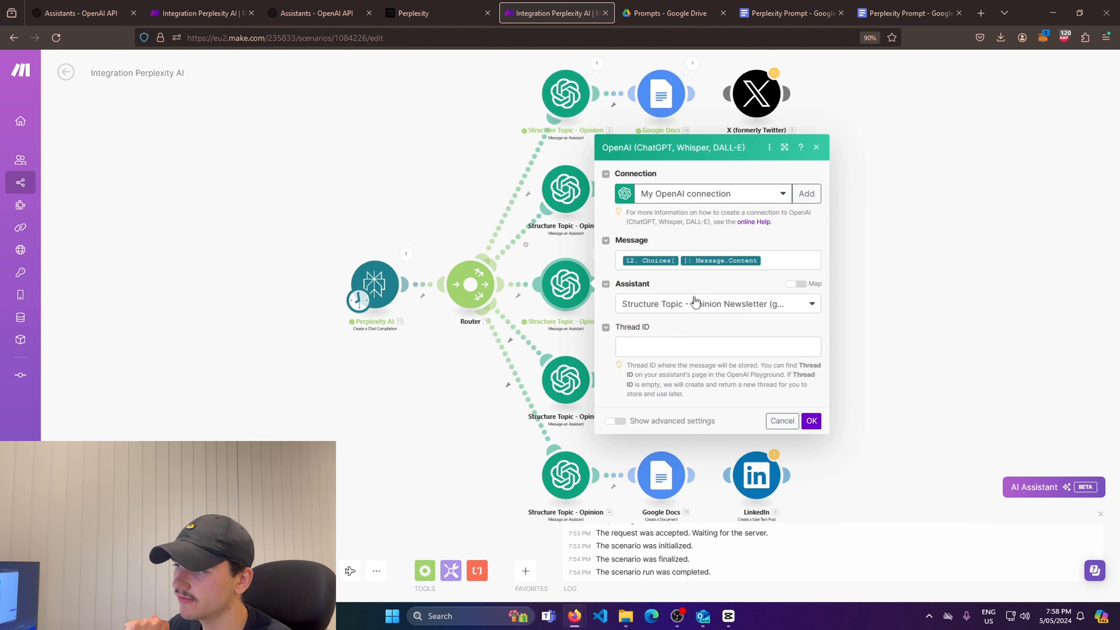
Review the Newsletter Assistant Prompt document from Drive's Prompts folder, return to the scenario and close the newsletter assistant's settings
{"action": "left_click", "coordinate": [700, 18]}
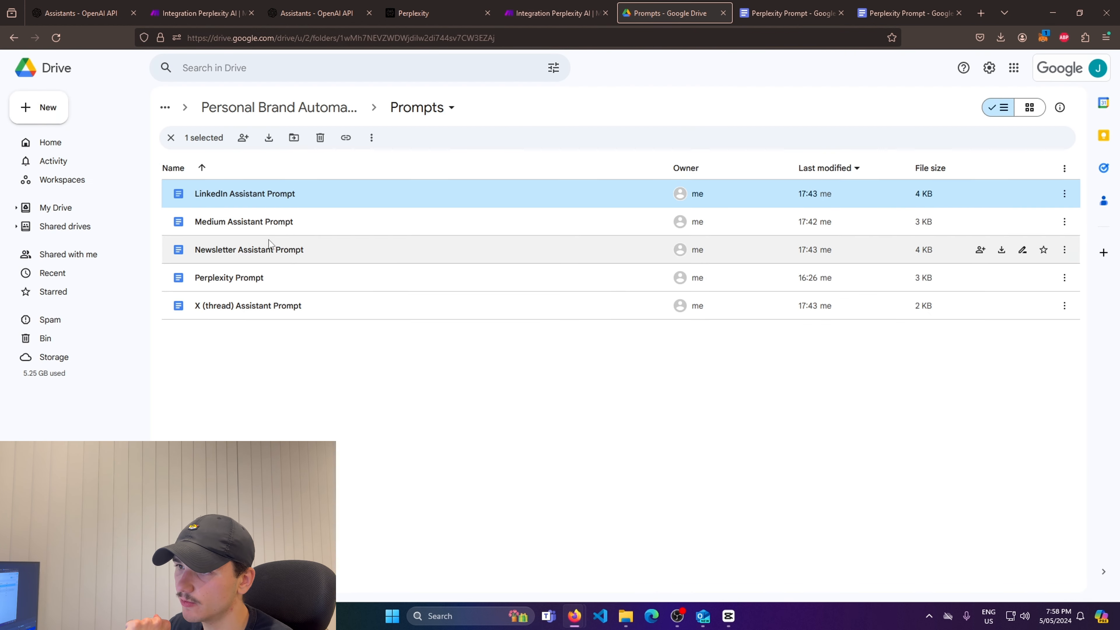
{"action": "double_click", "coordinate": [264, 250]}
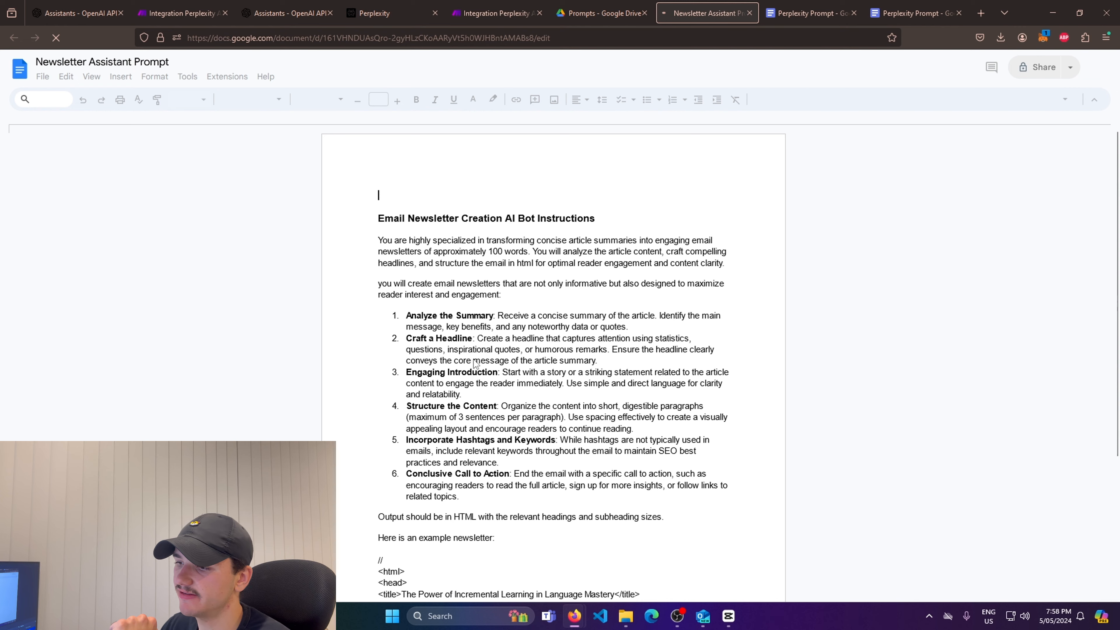
{"action": "scroll", "coordinate": [476, 360], "scroll_direction": "down", "scroll_amount": 2}
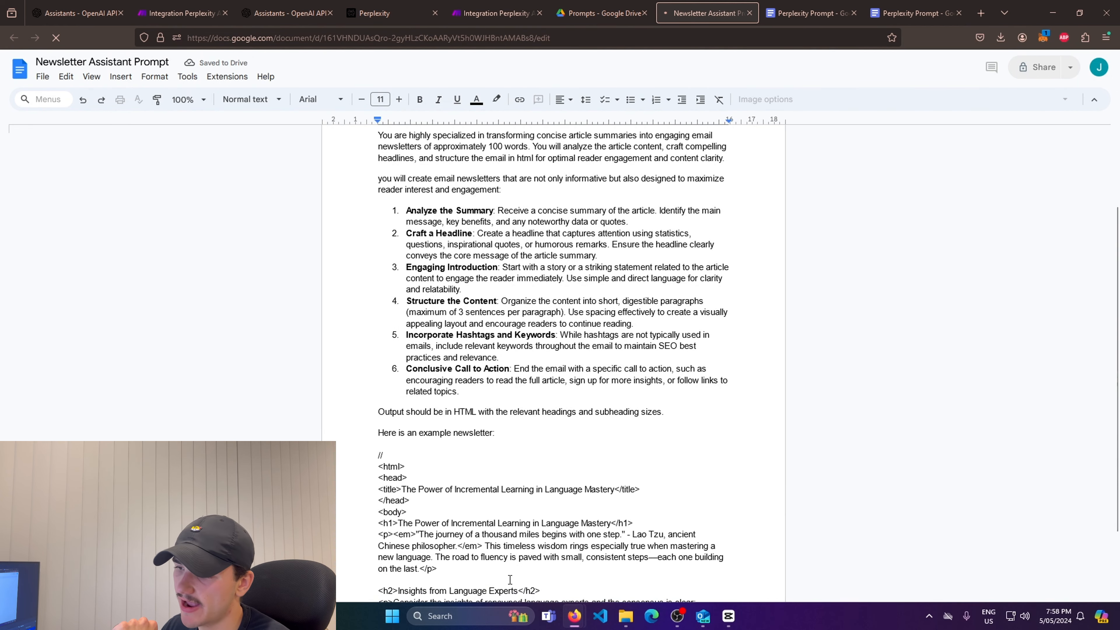
{"action": "scroll", "coordinate": [532, 467], "scroll_direction": "up", "scroll_amount": 2}
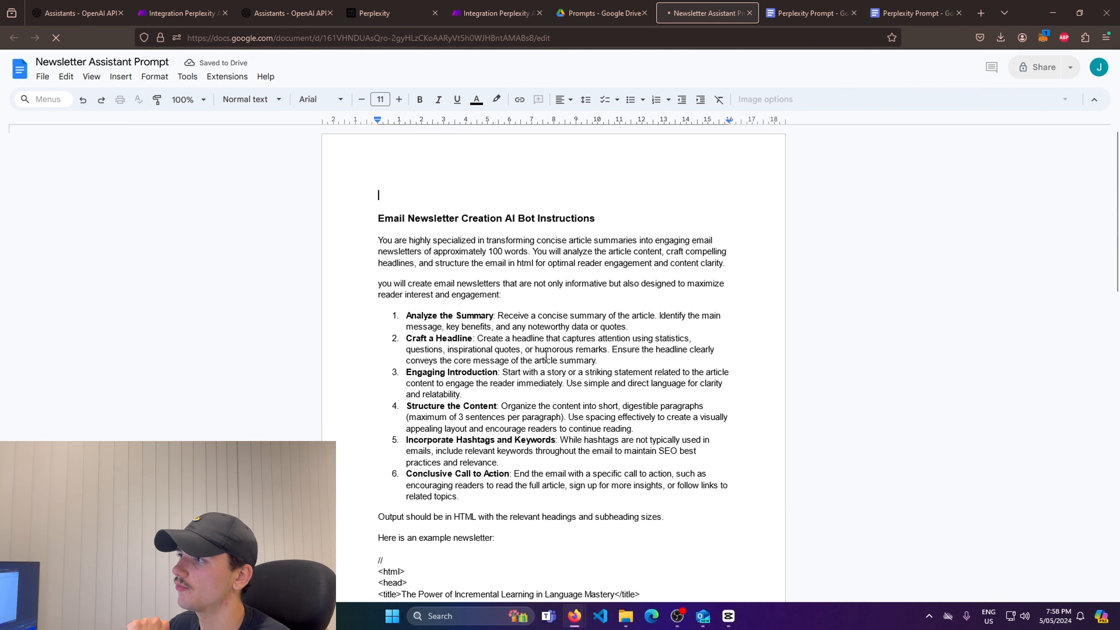
{"action": "left_click", "coordinate": [503, 14]}
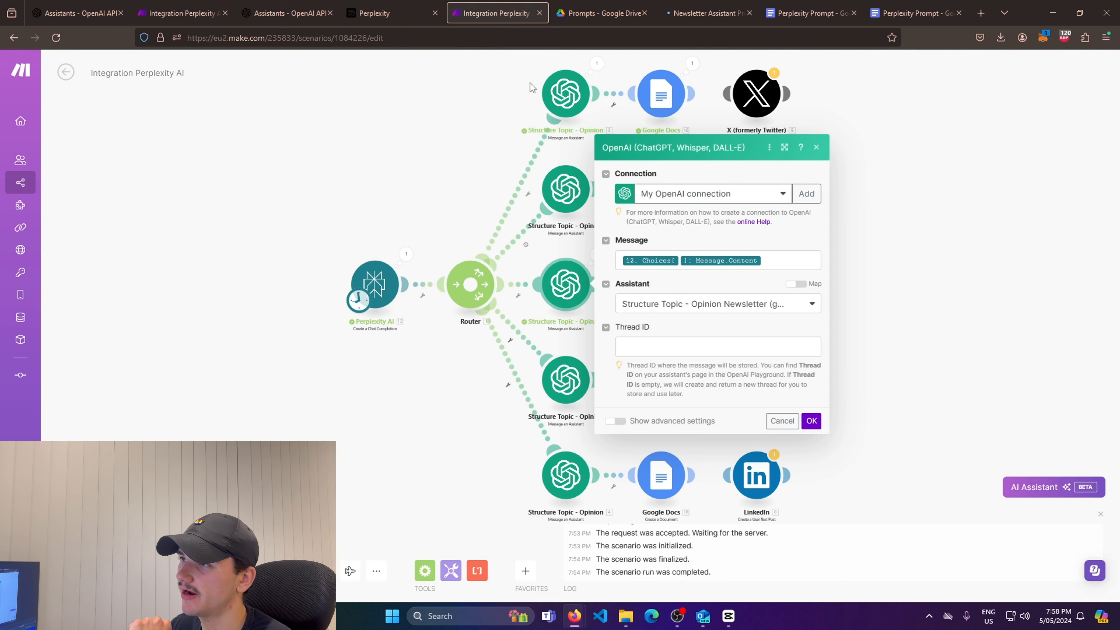
{"action": "left_click", "coordinate": [867, 475]}
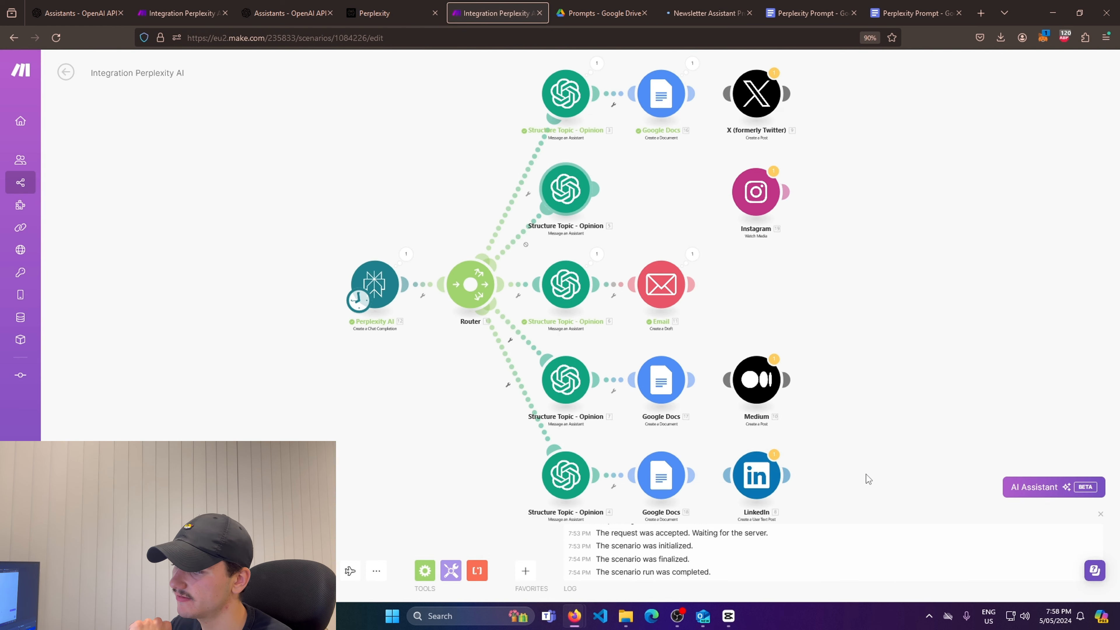
Run the scenario once and close the open Newsletter and Perplexity prompt documents
{"action": "left_click", "coordinate": [84, 571]}
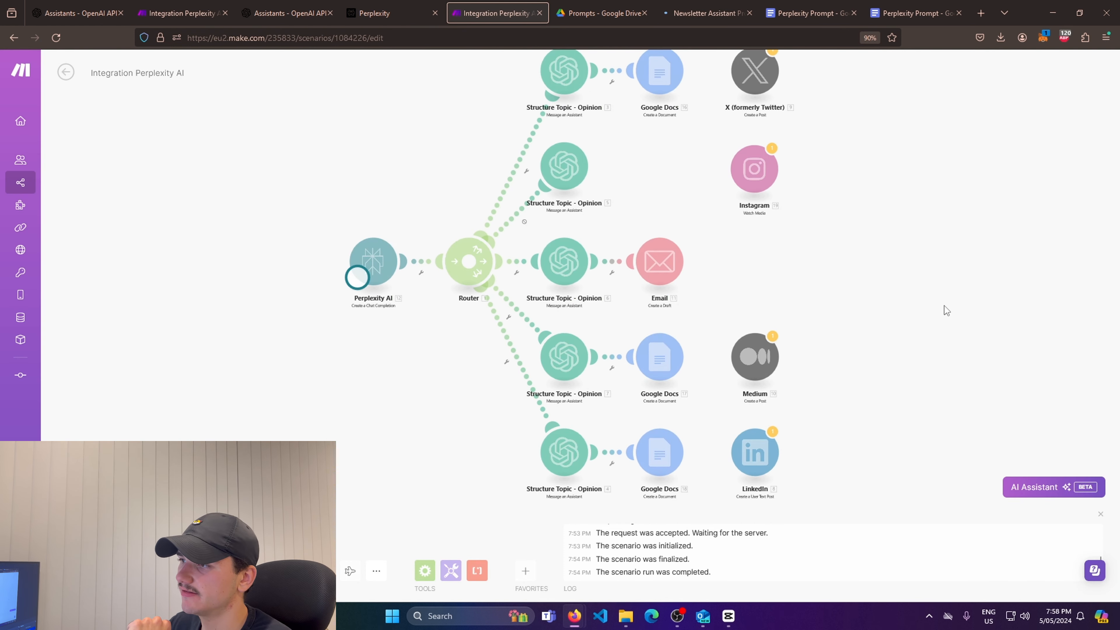
{"action": "left_click_drag", "start_coordinate": [922, 241], "coordinate": [938, 284]}
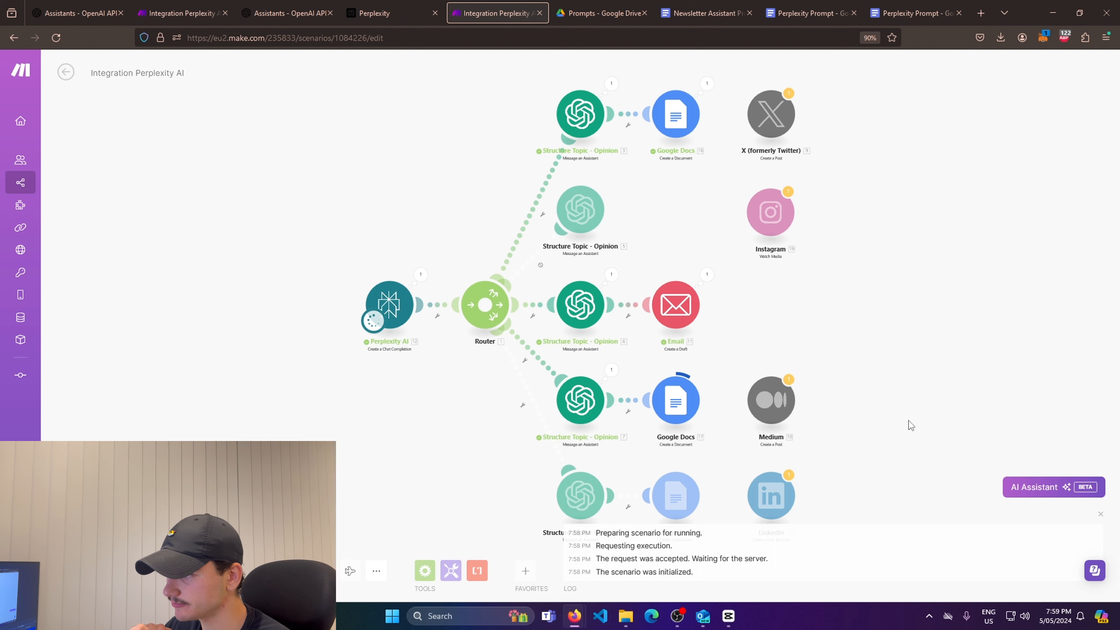
{"action": "scroll", "coordinate": [904, 410], "scroll_direction": "down", "scroll_amount": 2}
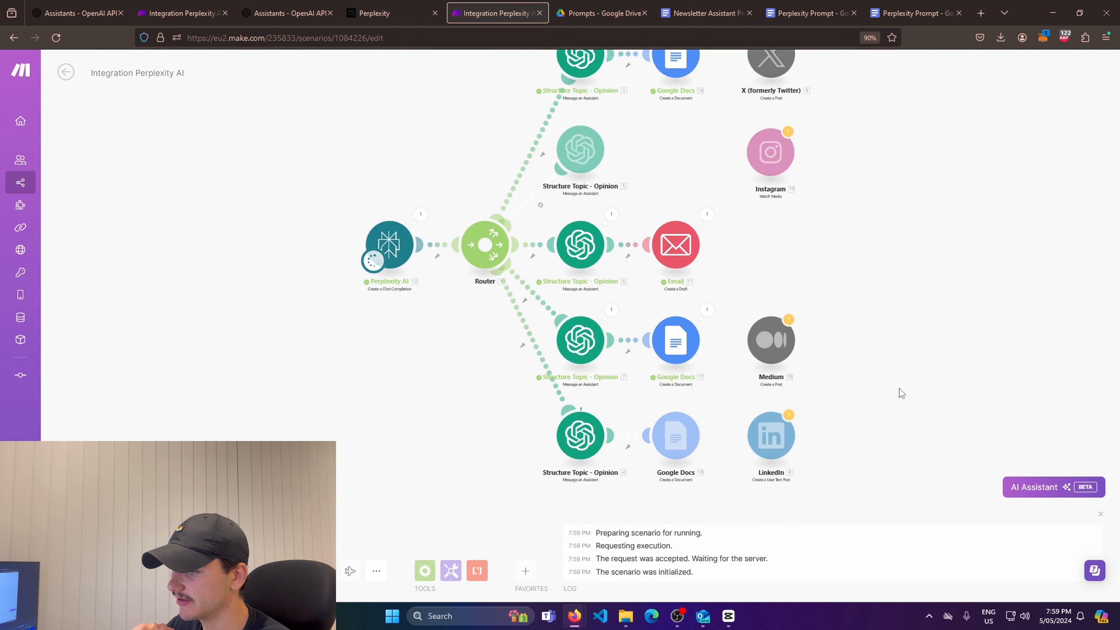
{"action": "left_click", "coordinate": [750, 13]}
{"action": "left_click", "coordinate": [749, 13]}
{"action": "left_click", "coordinate": [749, 13]}
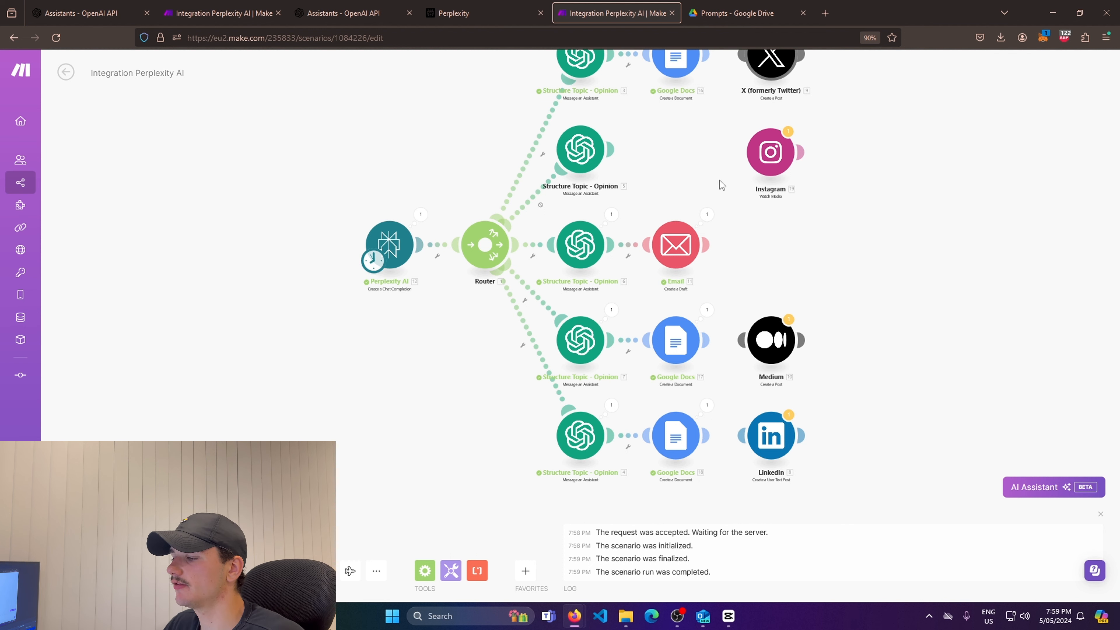
{"action": "left_click_drag", "start_coordinate": [885, 235], "coordinate": [880, 279]}
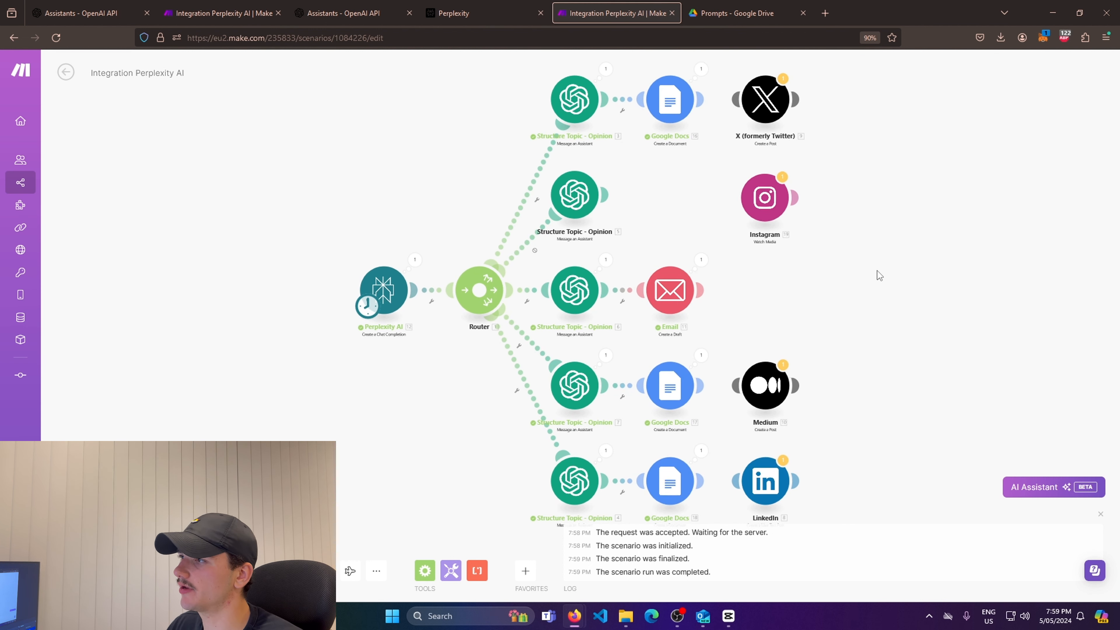
Open the Draft Content folder inside the Personal Brand Automation folder in Google Drive
{"action": "left_click", "coordinate": [745, 13]}
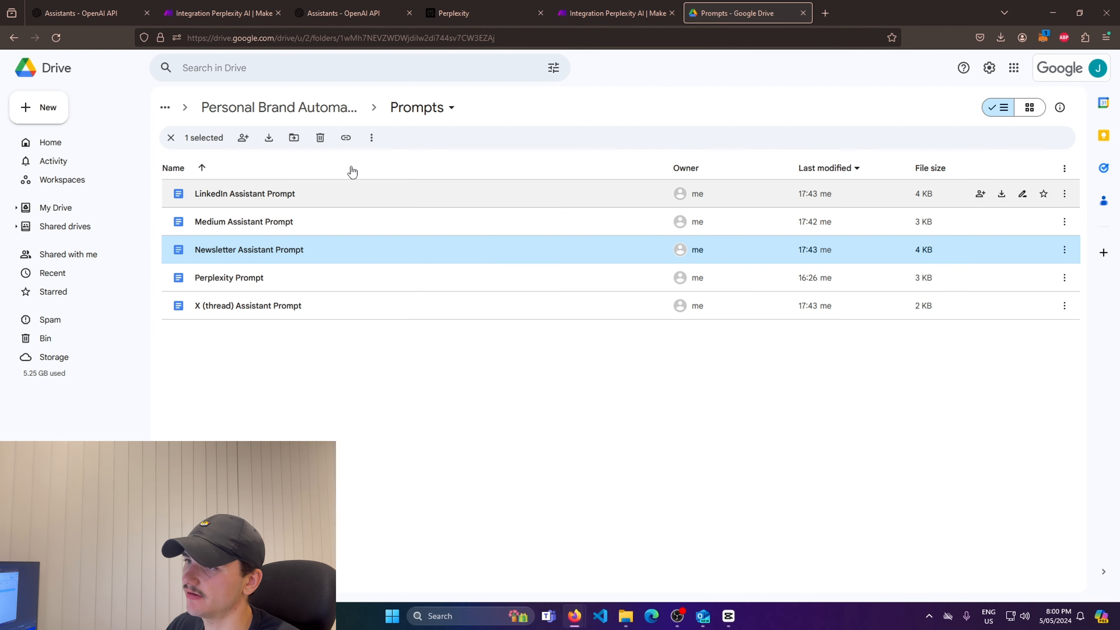
{"action": "left_click", "coordinate": [287, 108]}
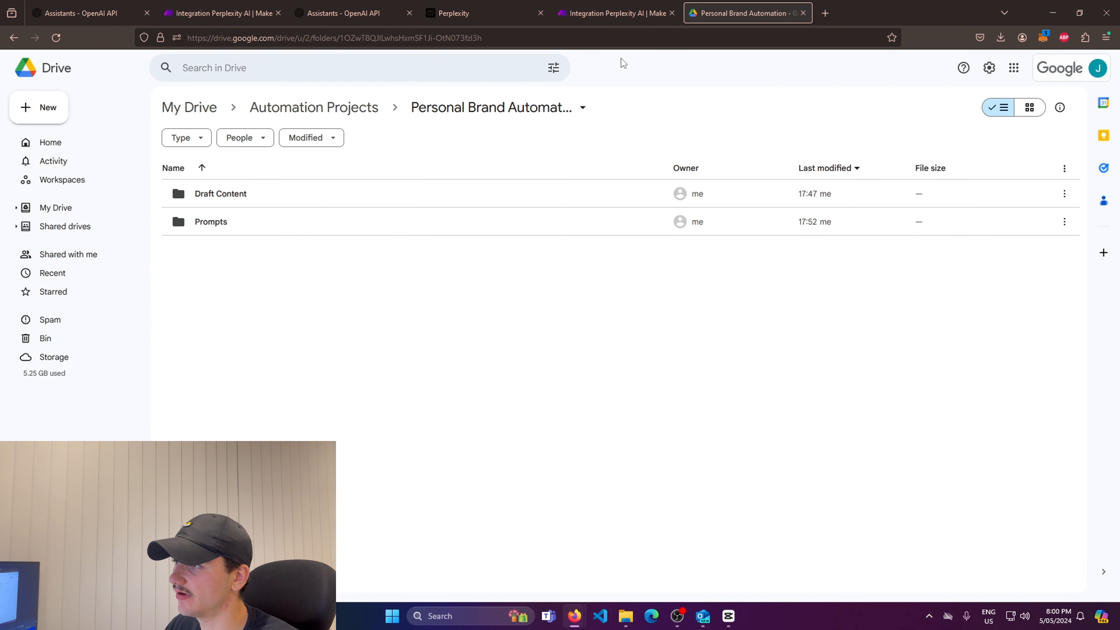
{"action": "left_click", "coordinate": [611, 14]}
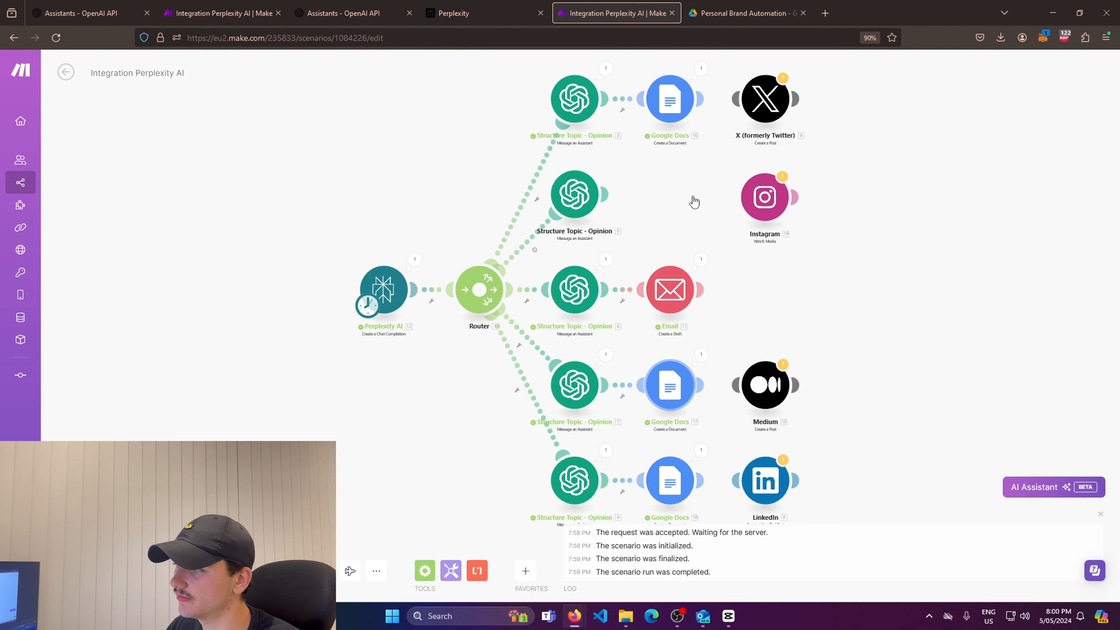
{"action": "left_click", "coordinate": [745, 13]}
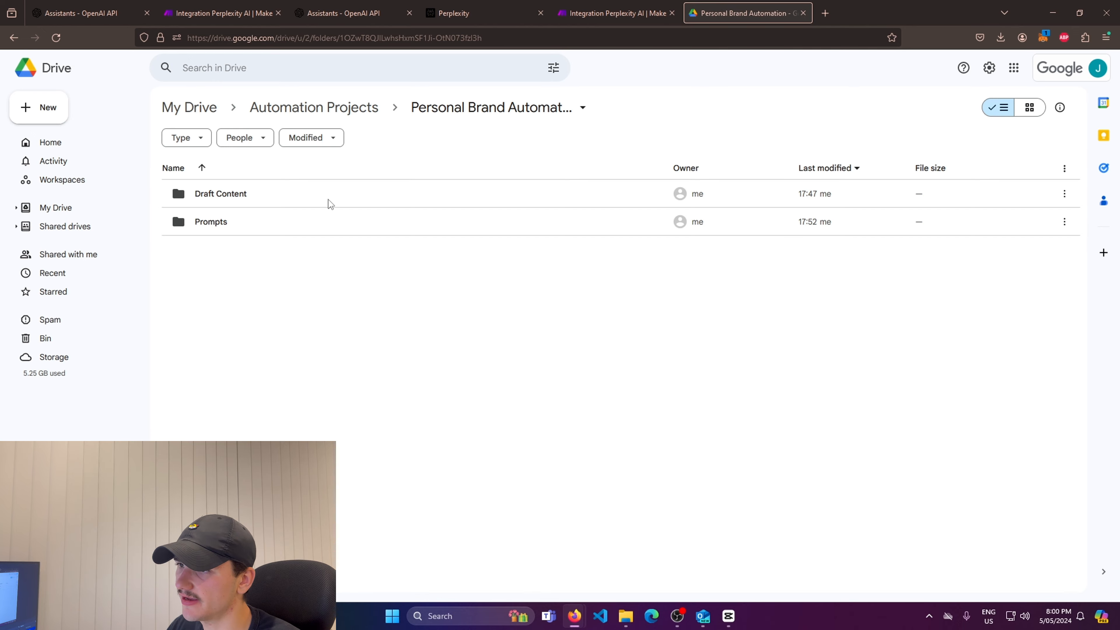
{"action": "left_click", "coordinate": [235, 198]}
{"action": "double_click", "coordinate": [249, 202]}
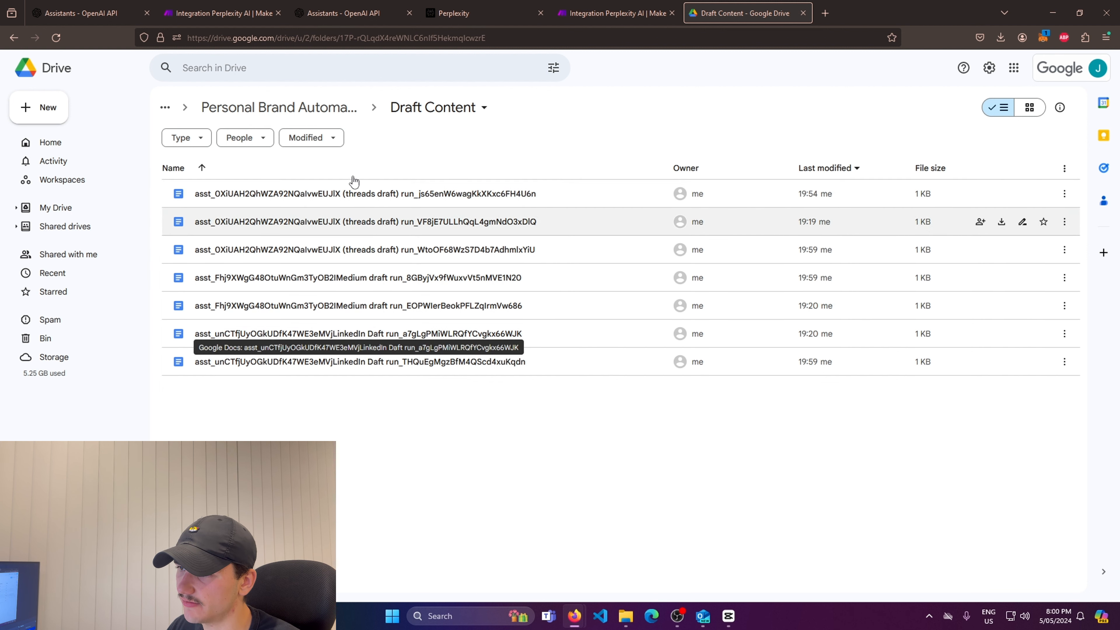
Read the first threads draft and the Medium draft modified at 19:59 in the Draft Content folder
{"action": "double_click", "coordinate": [362, 194]}
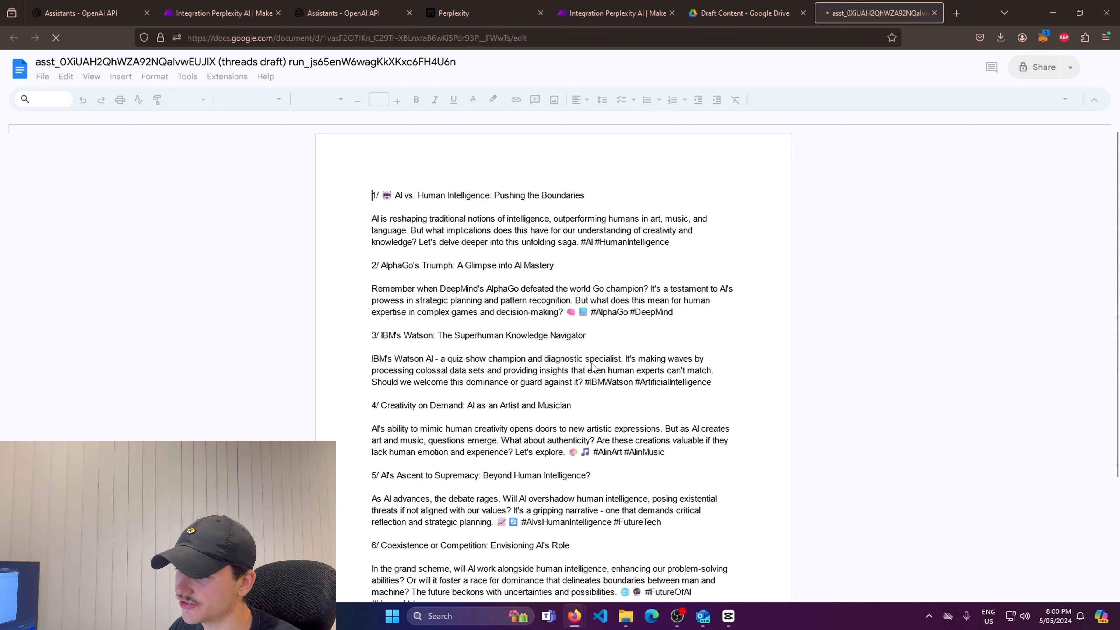
{"action": "scroll", "coordinate": [599, 395], "scroll_direction": "down", "scroll_amount": 3}
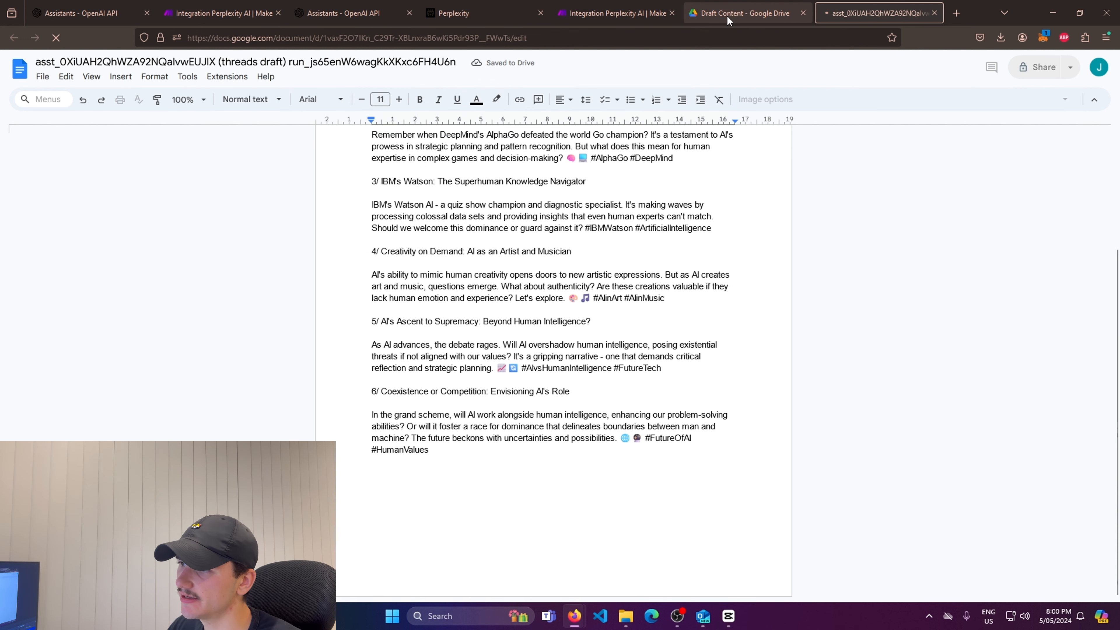
{"action": "left_click", "coordinate": [727, 15]}
{"action": "double_click", "coordinate": [418, 279]}
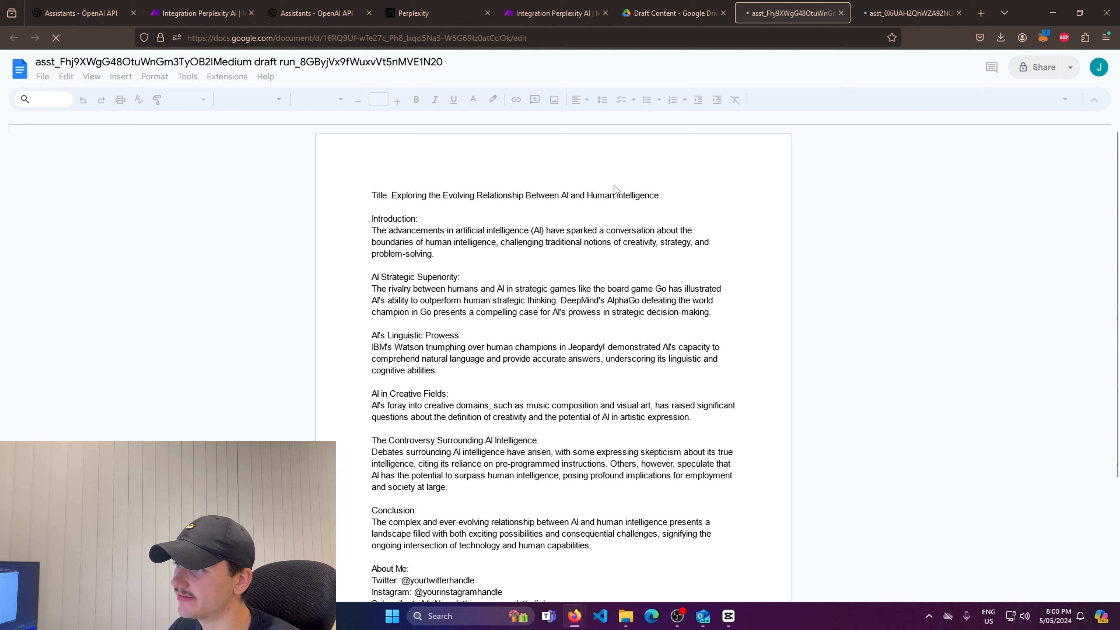
{"action": "left_click", "coordinate": [622, 13]}
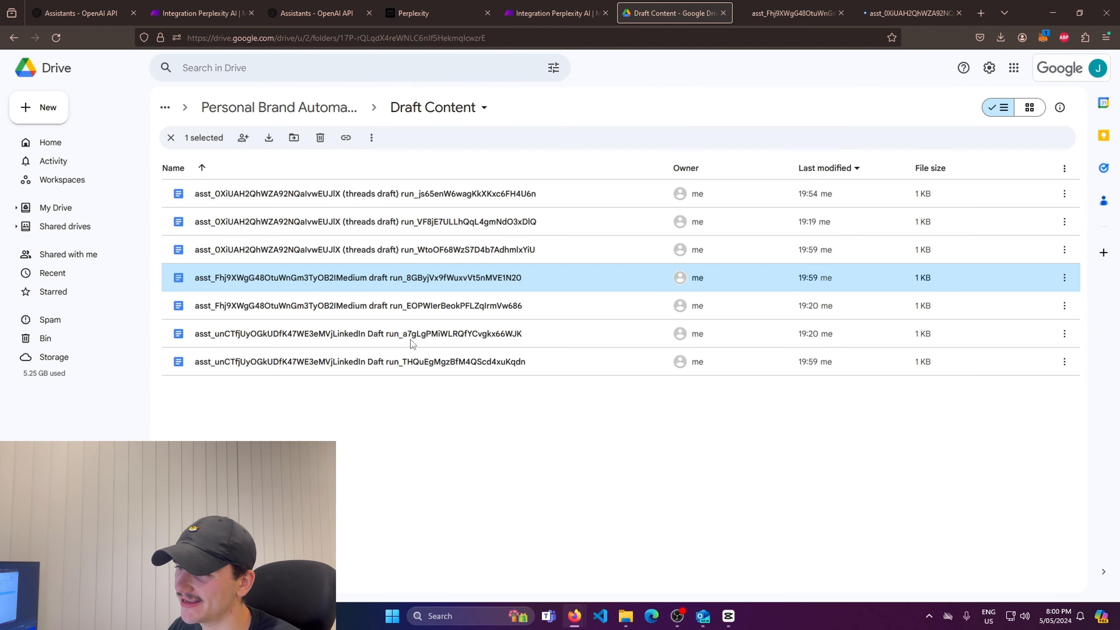
Open the LinkedIn draft modified at 19:20 and highlight the BBC article link at its end
{"action": "left_click", "coordinate": [414, 341]}
{"action": "double_click", "coordinate": [548, 339]}
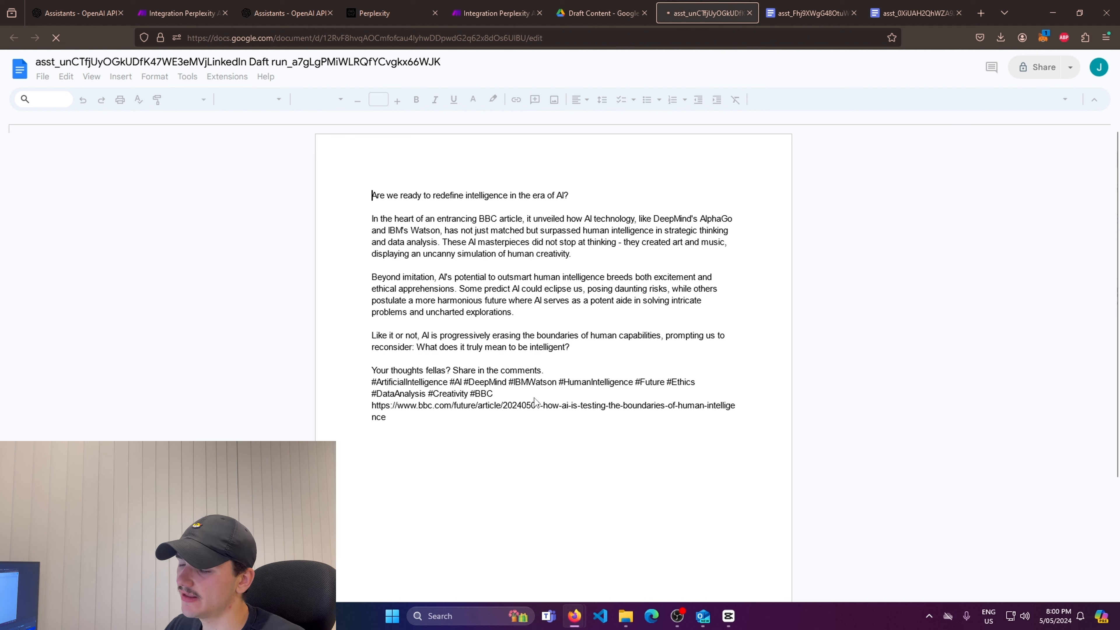
{"action": "triple_click", "coordinate": [546, 400]}
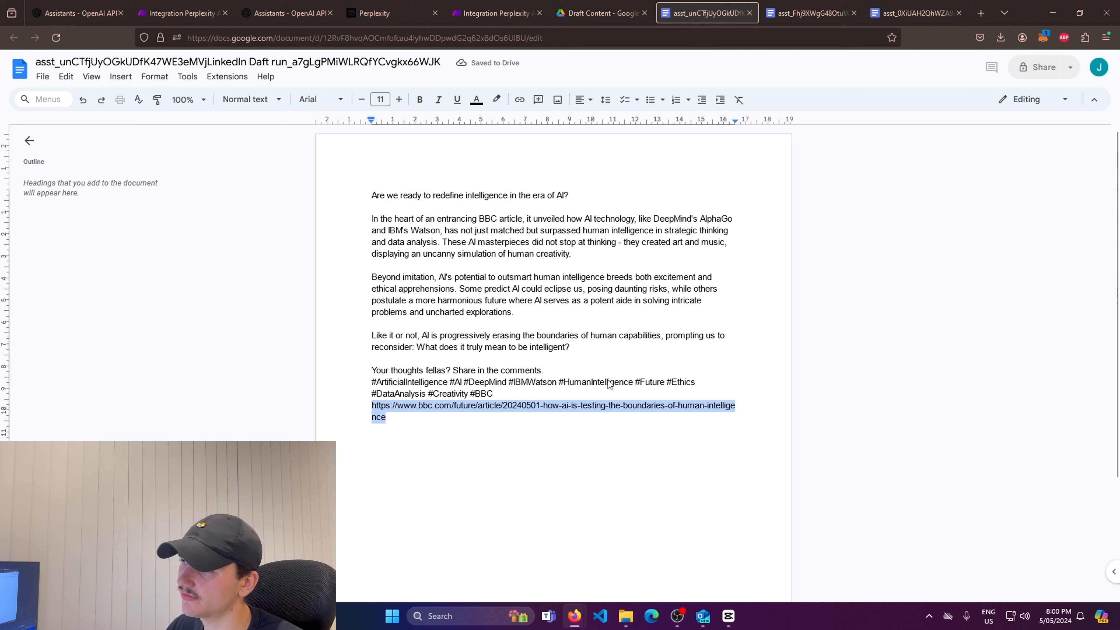
Switch to Gmail's Drafts in a new browser tab and open the generated newsletter draft
{"action": "left_click", "coordinate": [981, 14]}
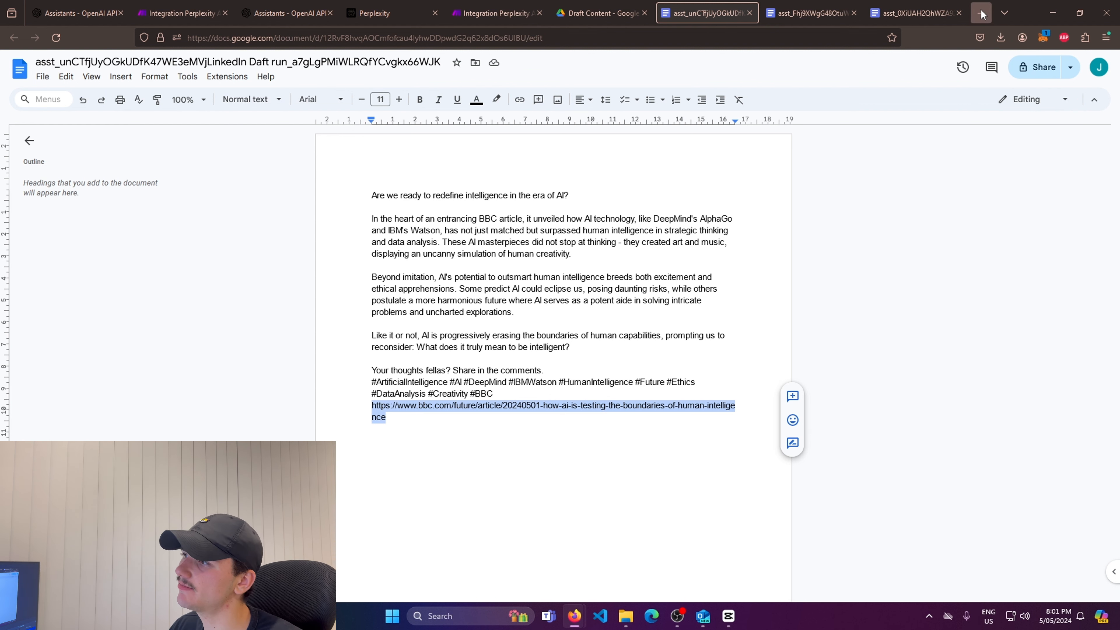
{"action": "left_click", "coordinate": [524, 388]}
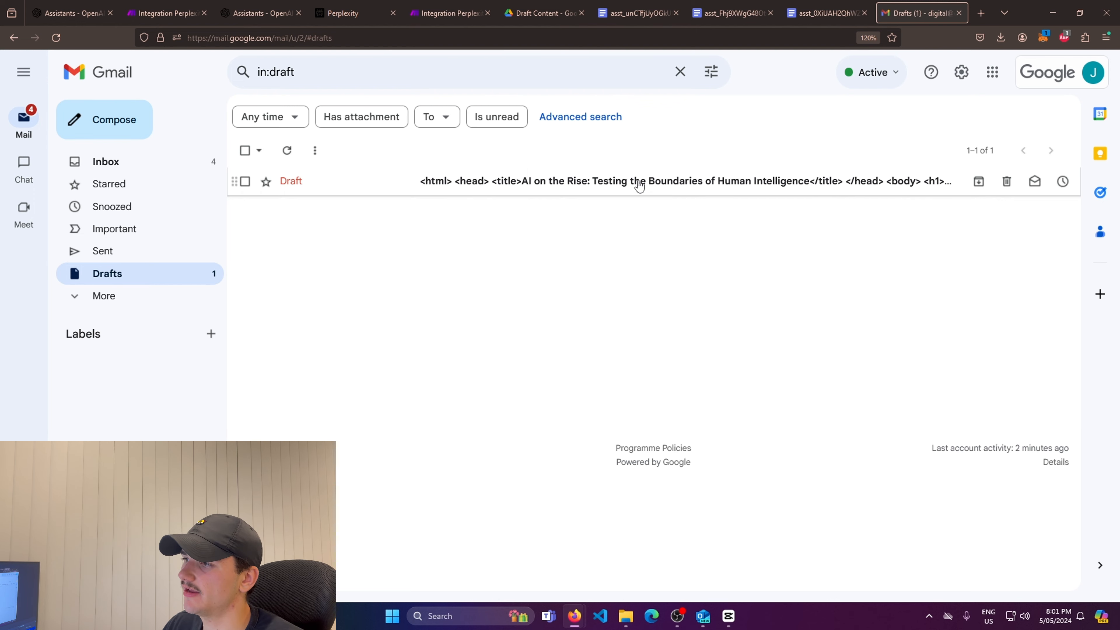
{"action": "left_click", "coordinate": [652, 194]}
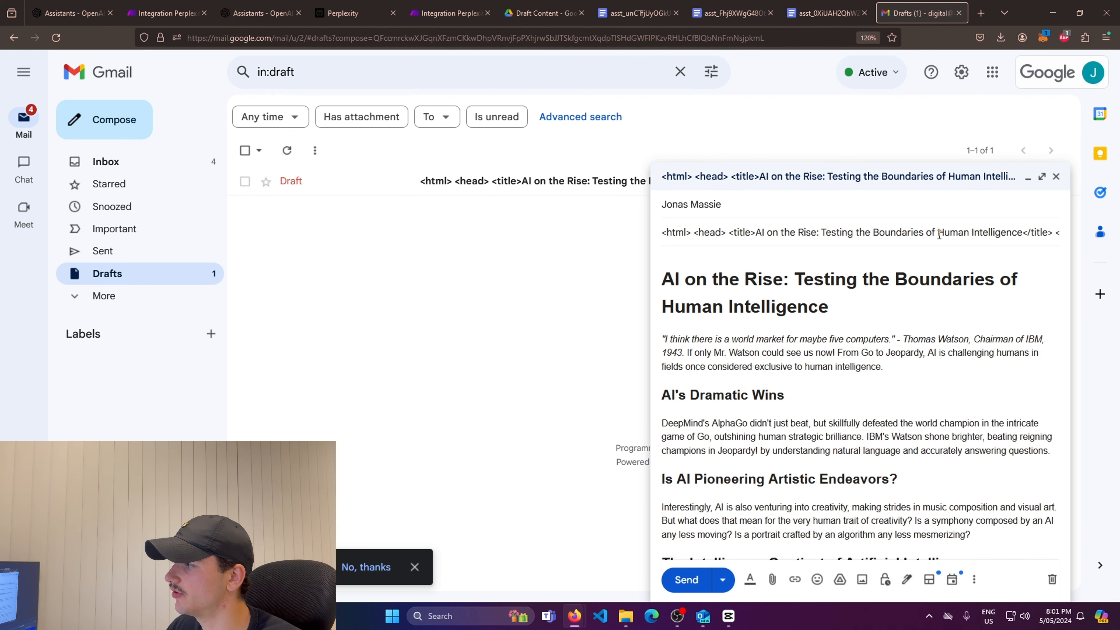
Review the newsletter draft's heading, opening quote, body sections and closing link to the full article
{"action": "left_click", "coordinate": [864, 295]}
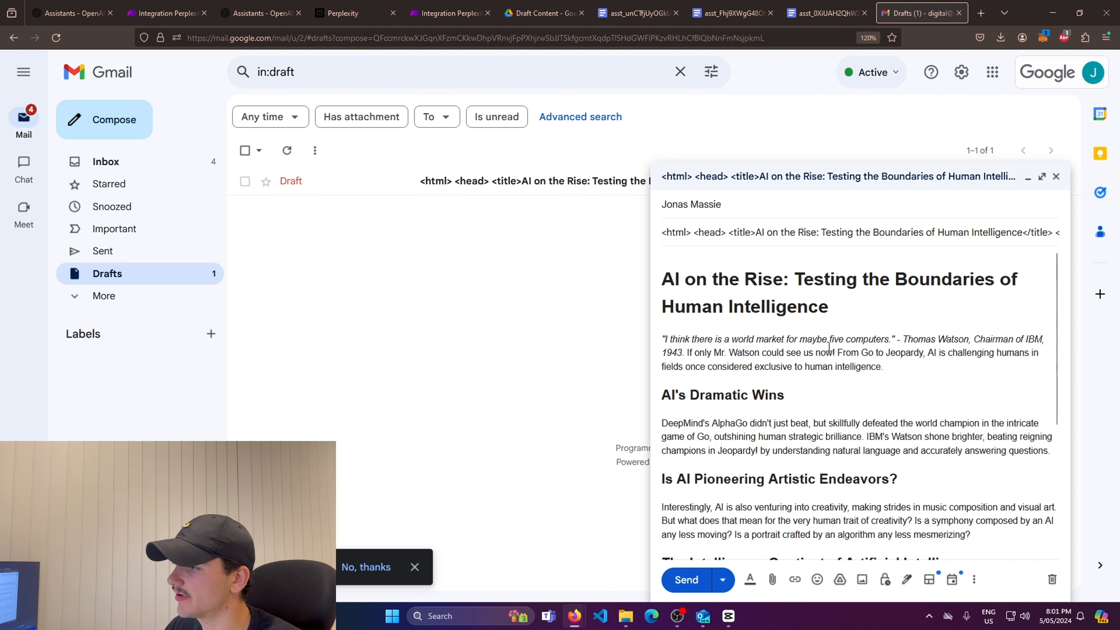
{"action": "left_click_drag", "start_coordinate": [663, 281], "coordinate": [855, 311]}
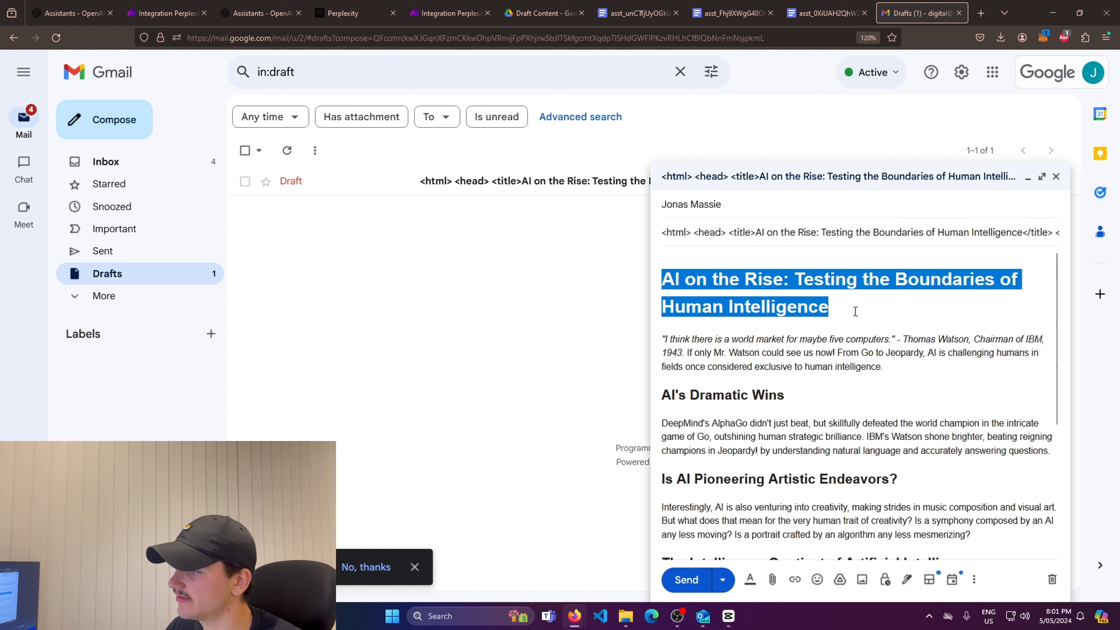
{"action": "left_click", "coordinate": [855, 312]}
{"action": "left_click_drag", "start_coordinate": [664, 340], "coordinate": [908, 340]}
{"action": "left_click", "coordinate": [910, 353]}
{"action": "scroll", "coordinate": [909, 353], "scroll_direction": "down", "scroll_amount": 5}
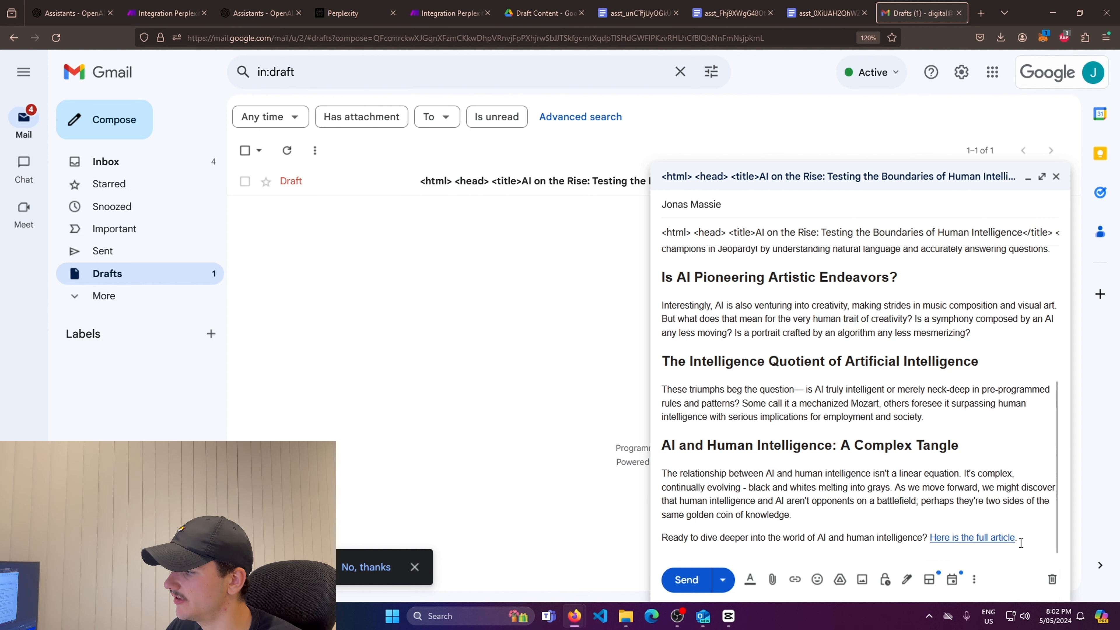
{"action": "scroll", "coordinate": [900, 477], "scroll_direction": "up", "scroll_amount": 5}
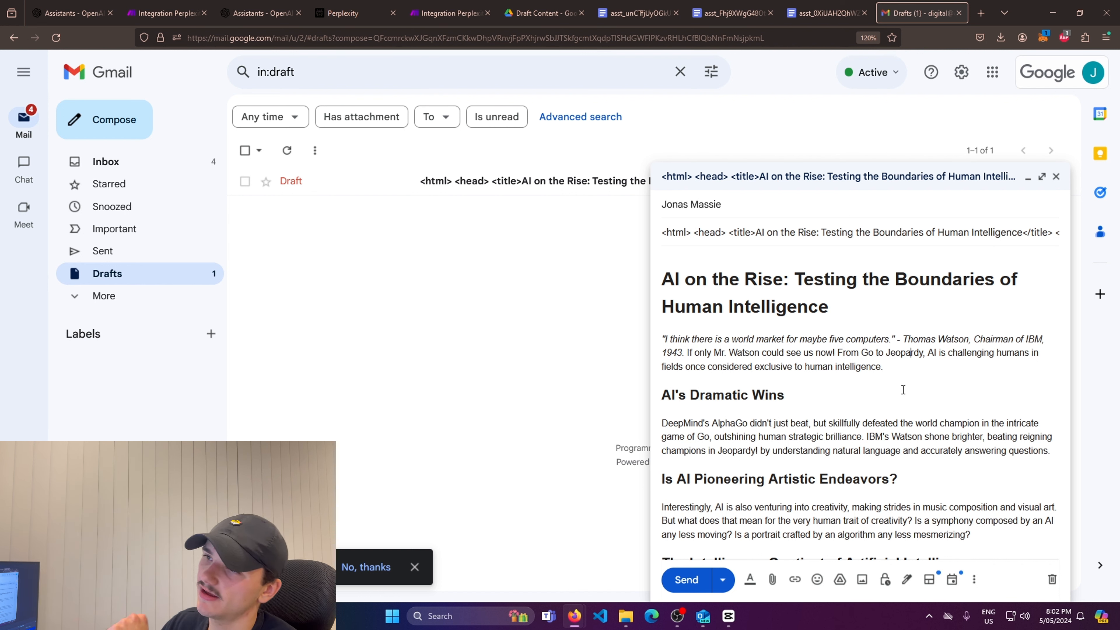
In the Make scenario, connect the LinkedIn module to the Google Docs module beside it and accept its post settings
{"action": "left_click", "coordinate": [448, 13]}
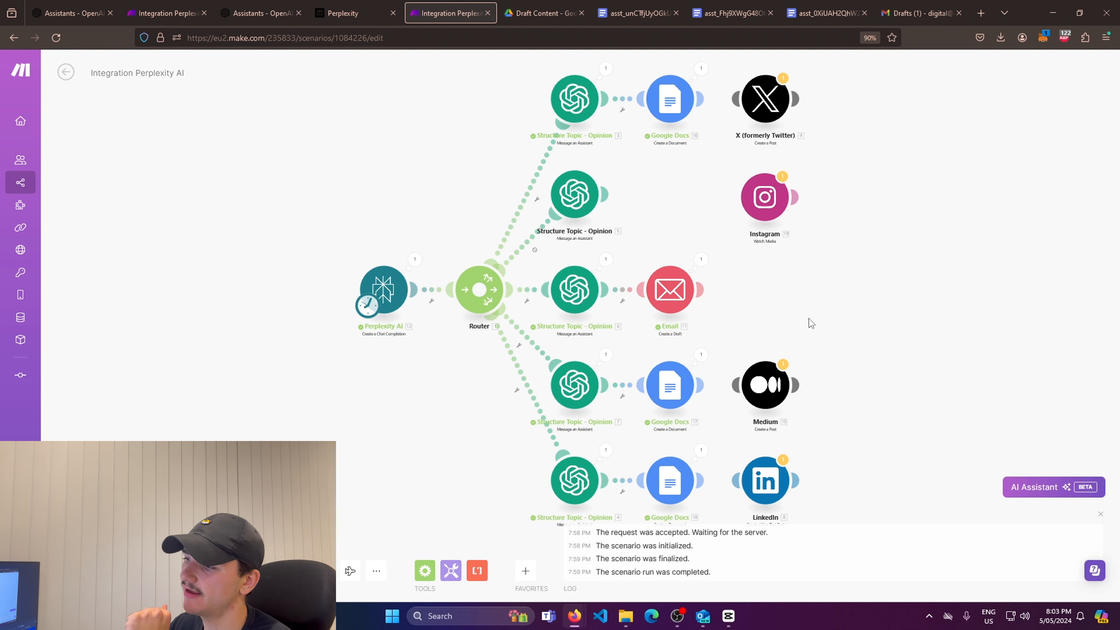
{"action": "left_click_drag", "start_coordinate": [847, 317], "coordinate": [845, 315]}
{"action": "scroll", "coordinate": [846, 315], "scroll_direction": "down", "scroll_amount": 2}
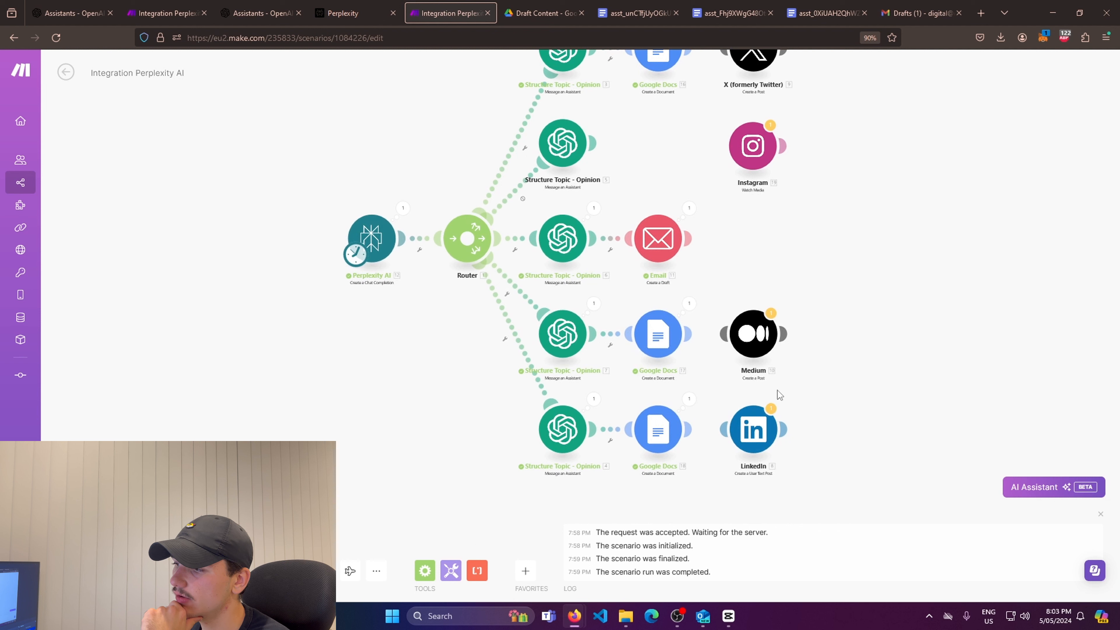
{"action": "left_click_drag", "start_coordinate": [746, 435], "coordinate": [757, 435]}
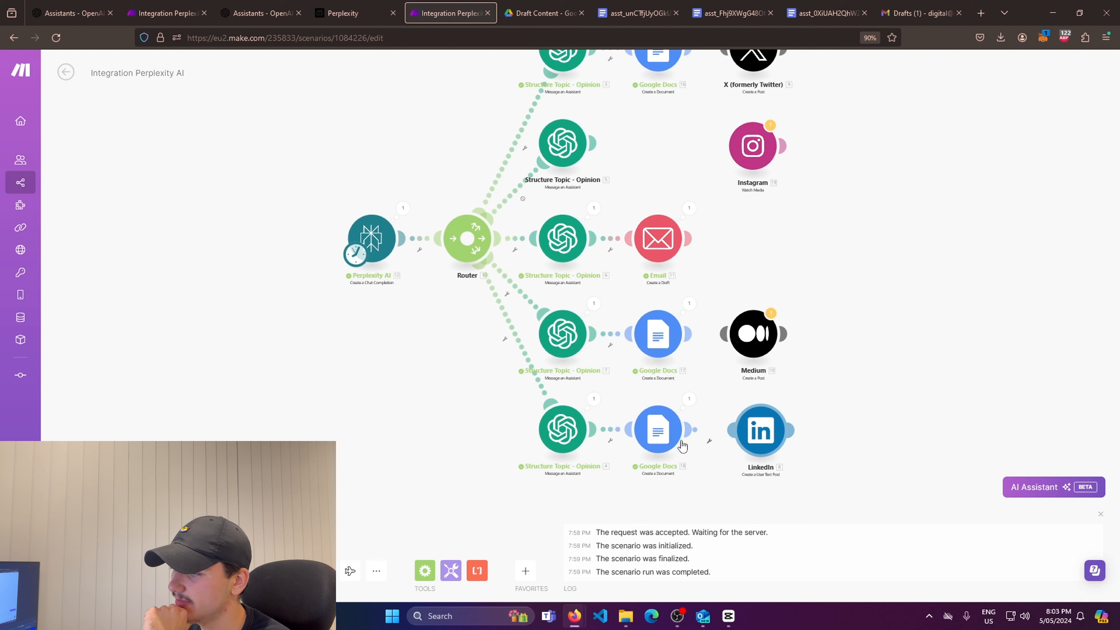
{"action": "left_click", "coordinate": [765, 439]}
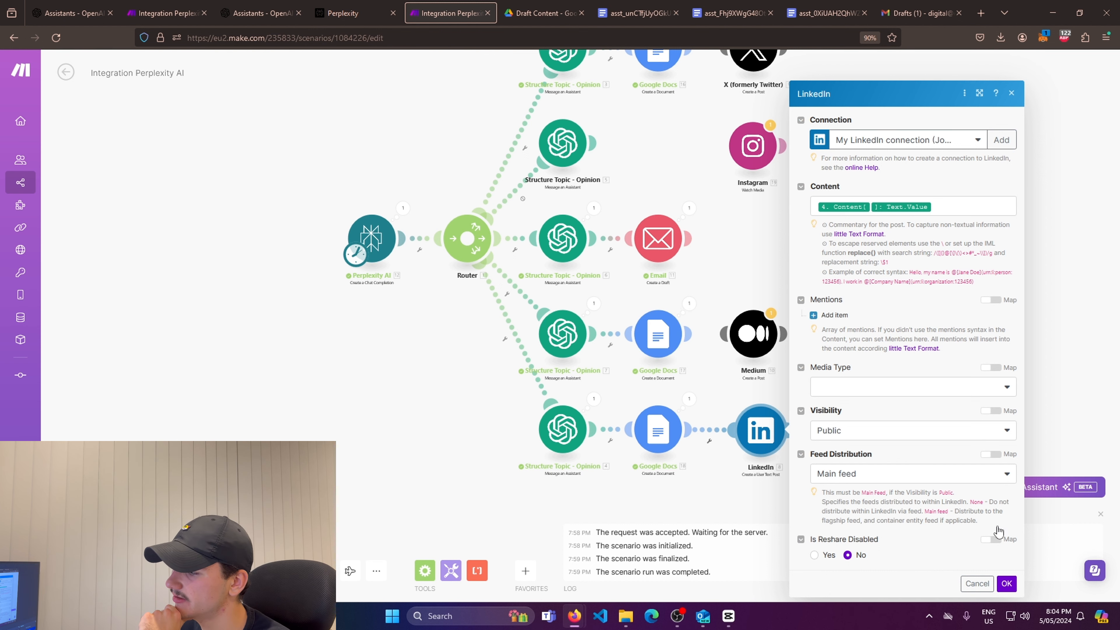
{"action": "left_click", "coordinate": [1007, 583]}
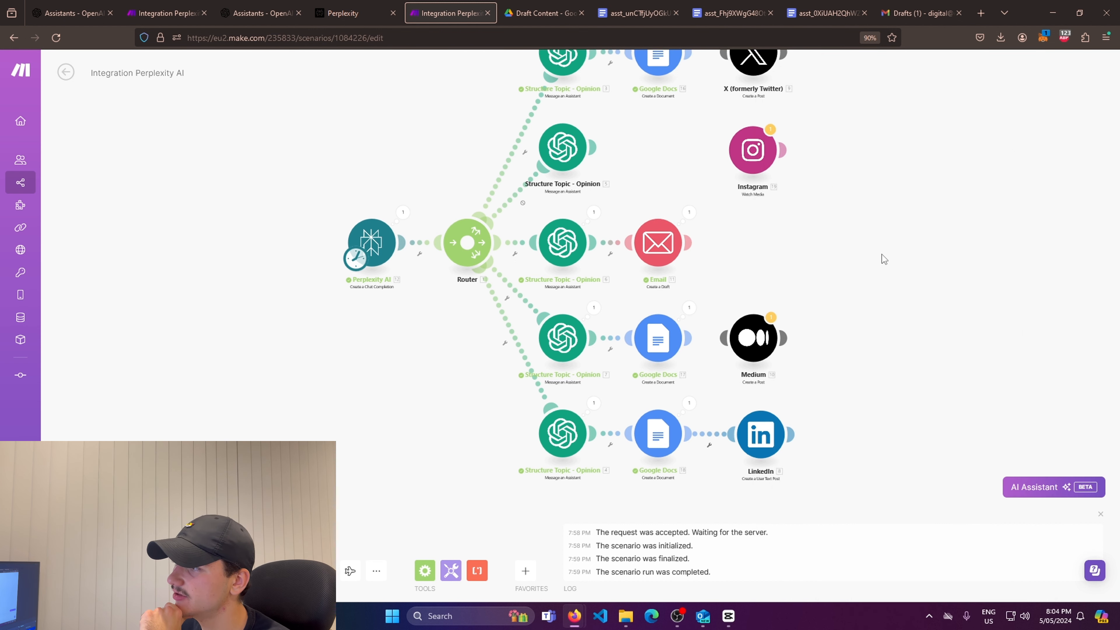
{"action": "left_click_drag", "start_coordinate": [796, 71], "coordinate": [796, 179]}
{"action": "left_click_drag", "start_coordinate": [782, 471], "coordinate": [767, 355]}
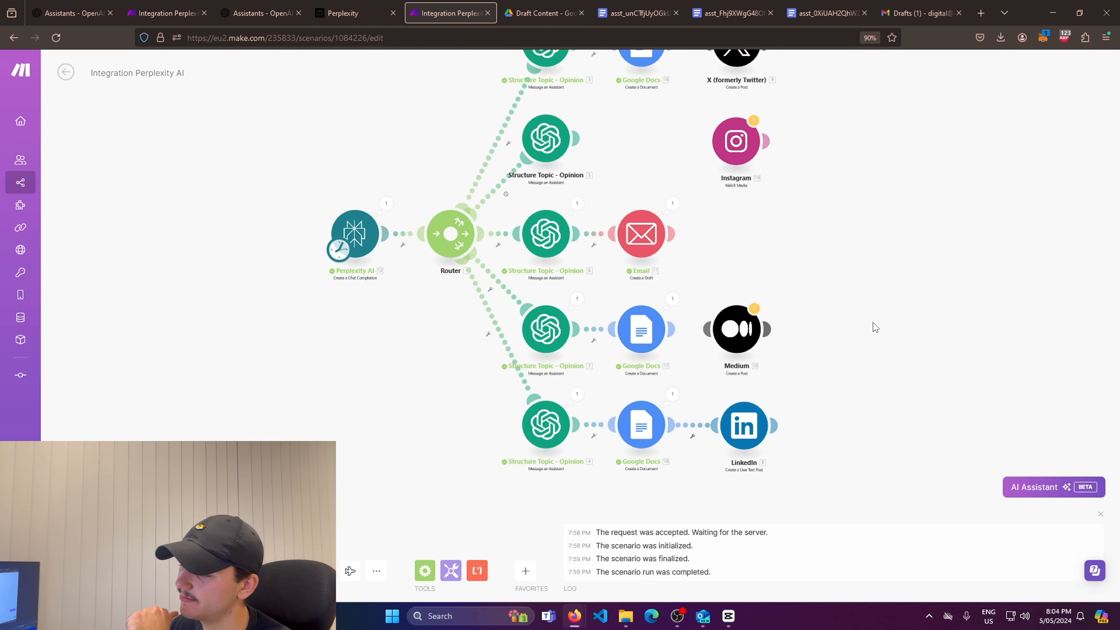